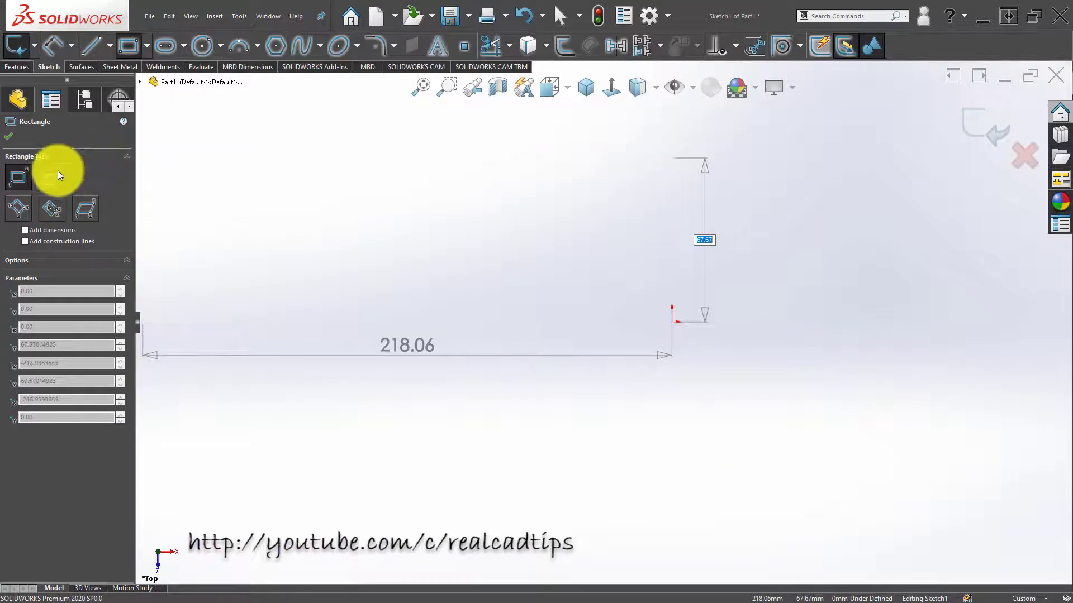
Sketch a center rectangle about 132 mm wide and 111 mm high, centered on the origin.
key(Escape)
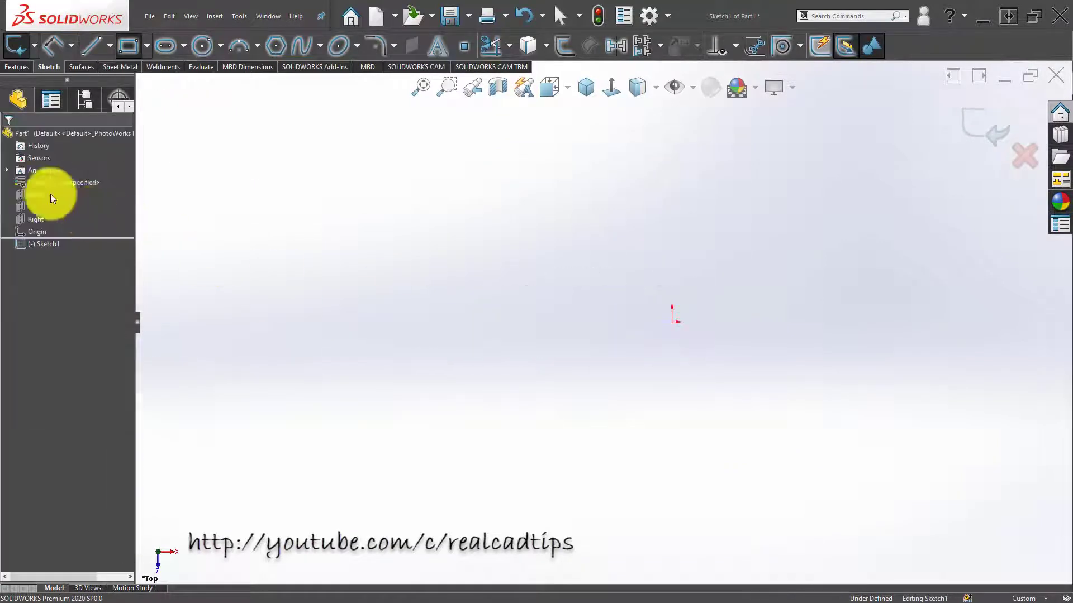
click(124, 47)
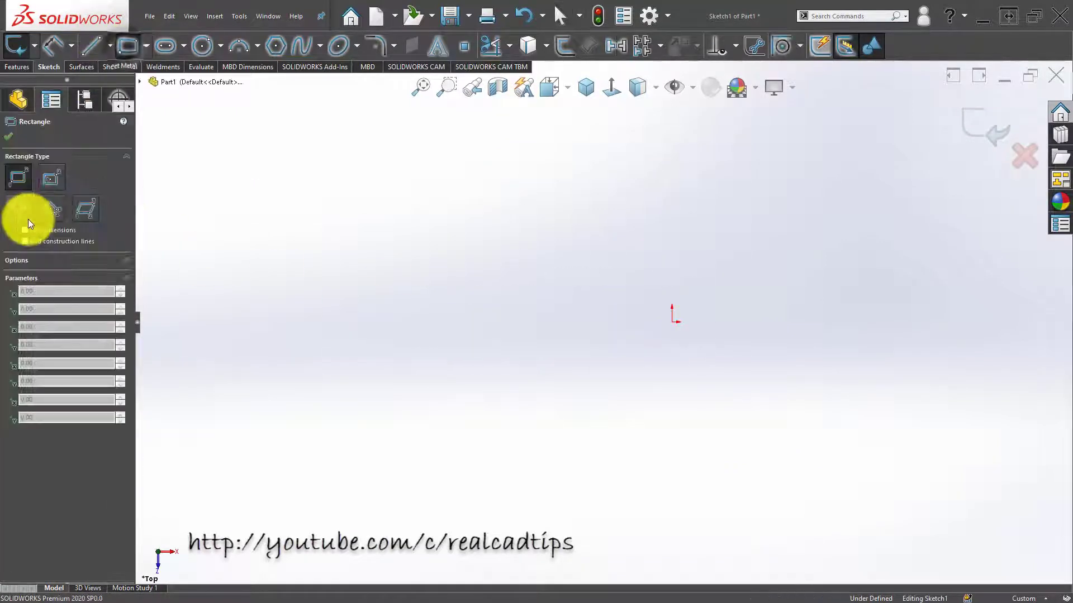
click(51, 176)
click(672, 322)
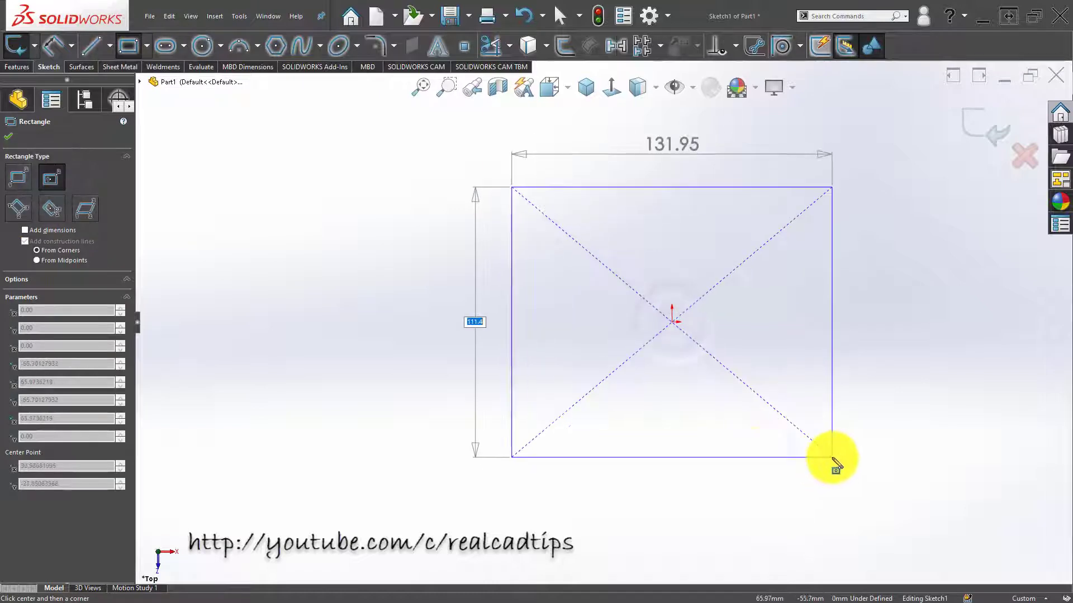
click(832, 455)
key(Escape)
scroll(581, 474, up, 2)
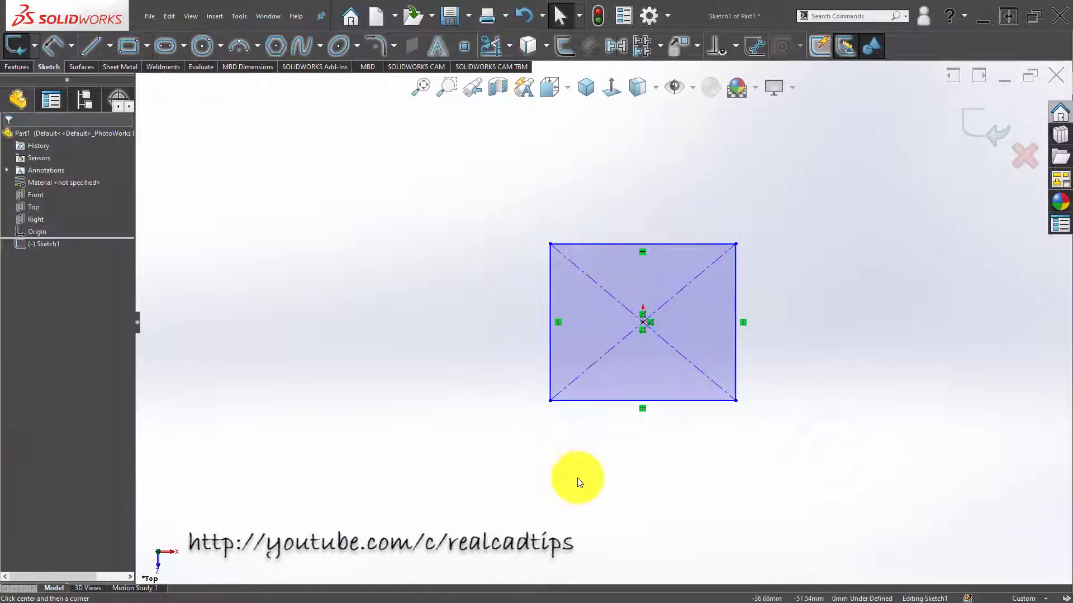
Dimension the rectangle's upper edge and set its width to 360 mm.
click(650, 244)
right_drag(646, 232, 645, 206)
click(646, 203)
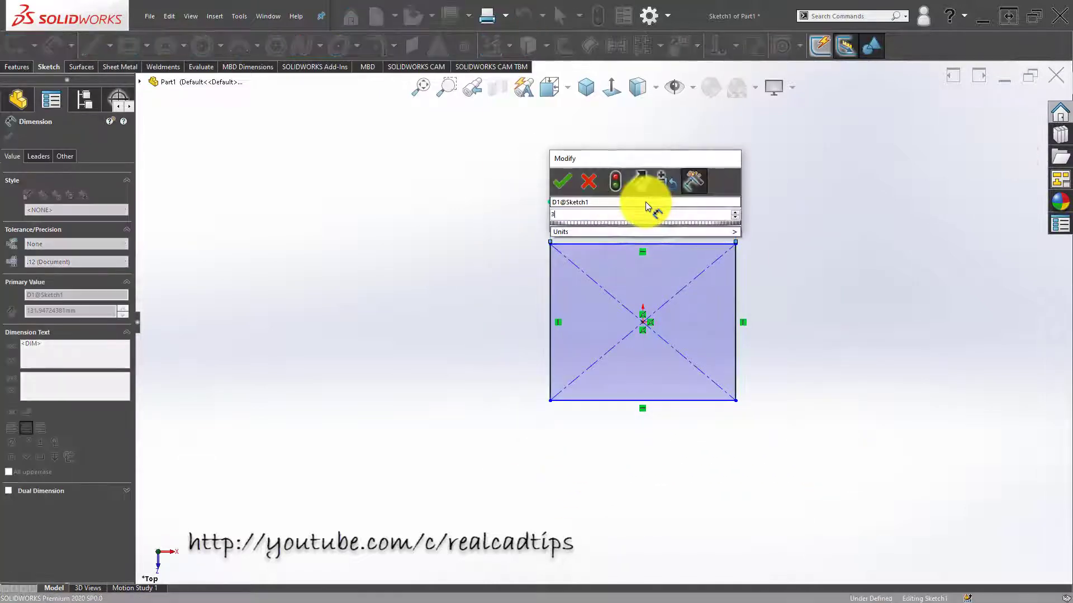
text(300)
key(Return)
key(Escape)
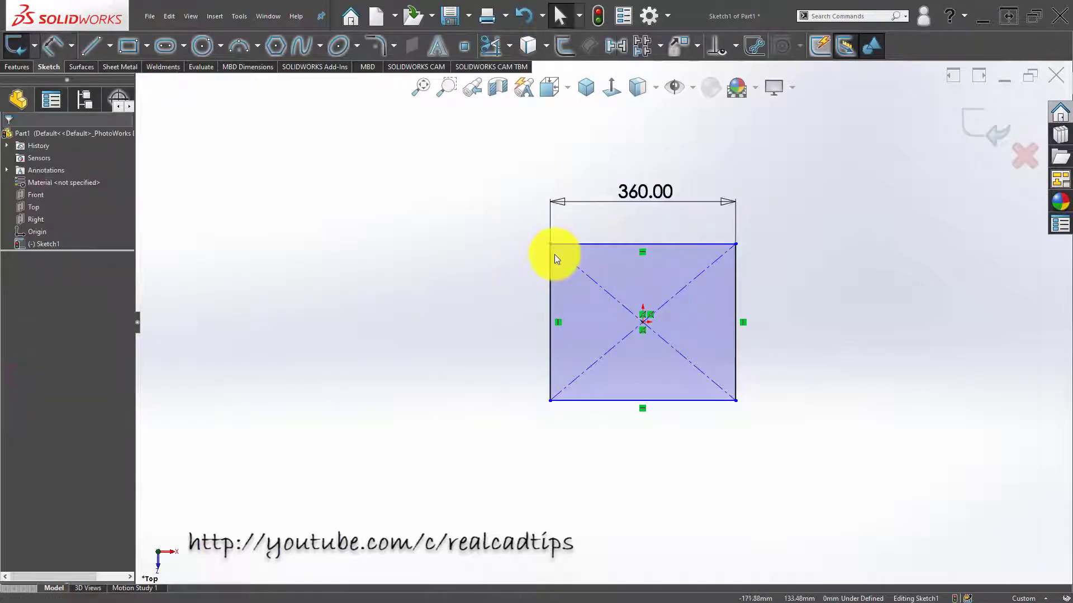
Add an Equal relation between the rectangle's vertical and horizontal edges to make it a square.
click(551, 260)
ctrl+click(613, 244)
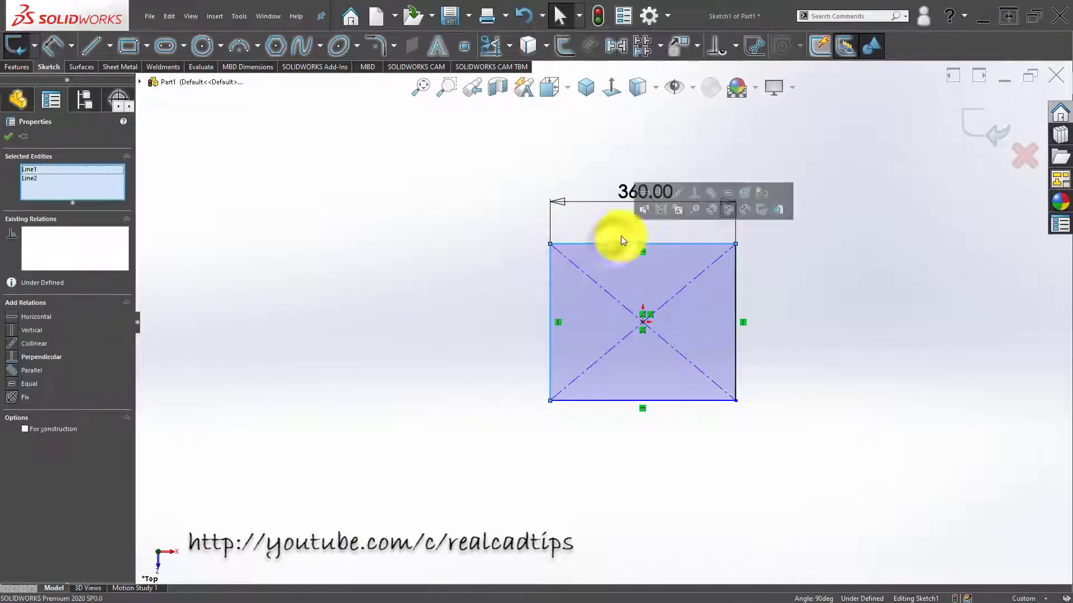
click(719, 195)
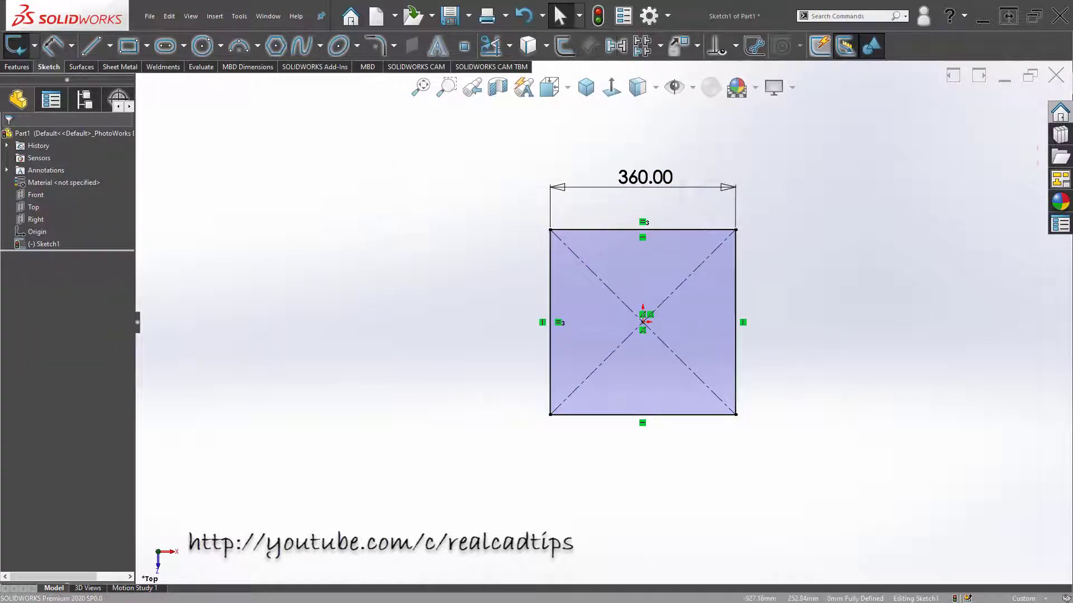
Delete the whole square from the sketch, including its construction diagonals and dimension.
mouse_move(426, 170)
mouse_down()
mouse_move(819, 469)
mouse_move(810, 467)
mouse_up()
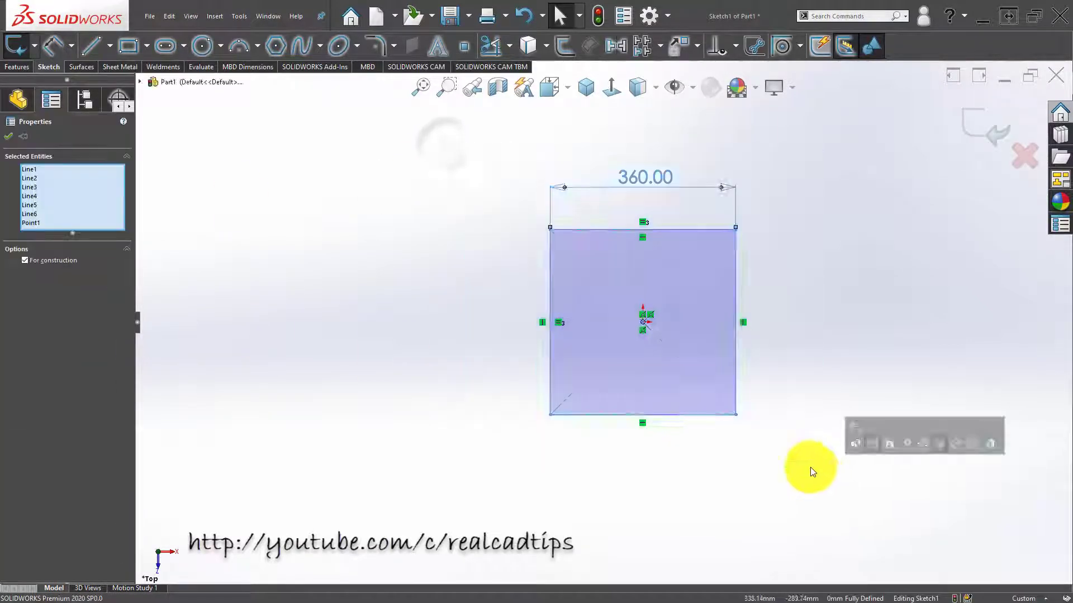
key(Delete)
click(423, 264)
Sketch a circle about 393 mm in diameter centered on the origin.
click(201, 45)
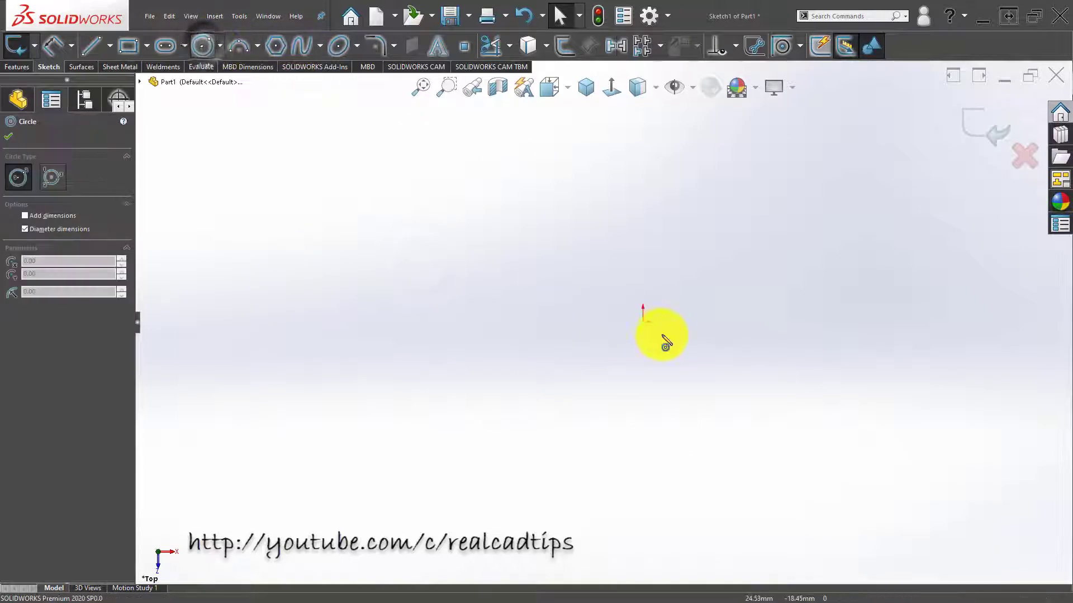
click(643, 322)
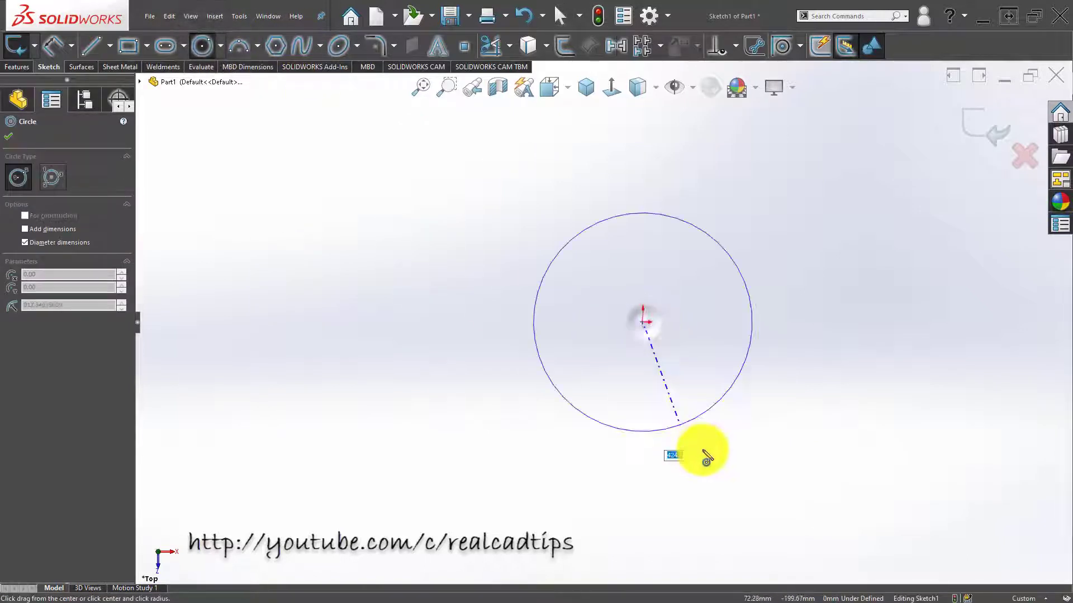
click(678, 423)
key(Escape)
key(z)
click(413, 385)
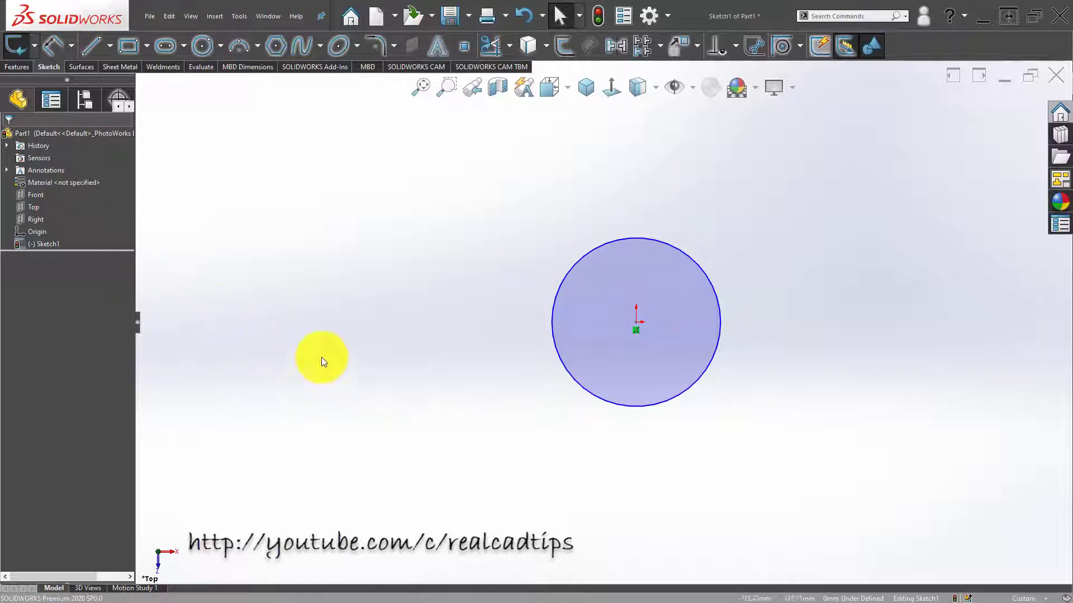
Dimension the circle and set its diameter to 210 mm.
key(d)
click(569, 266)
click(512, 262)
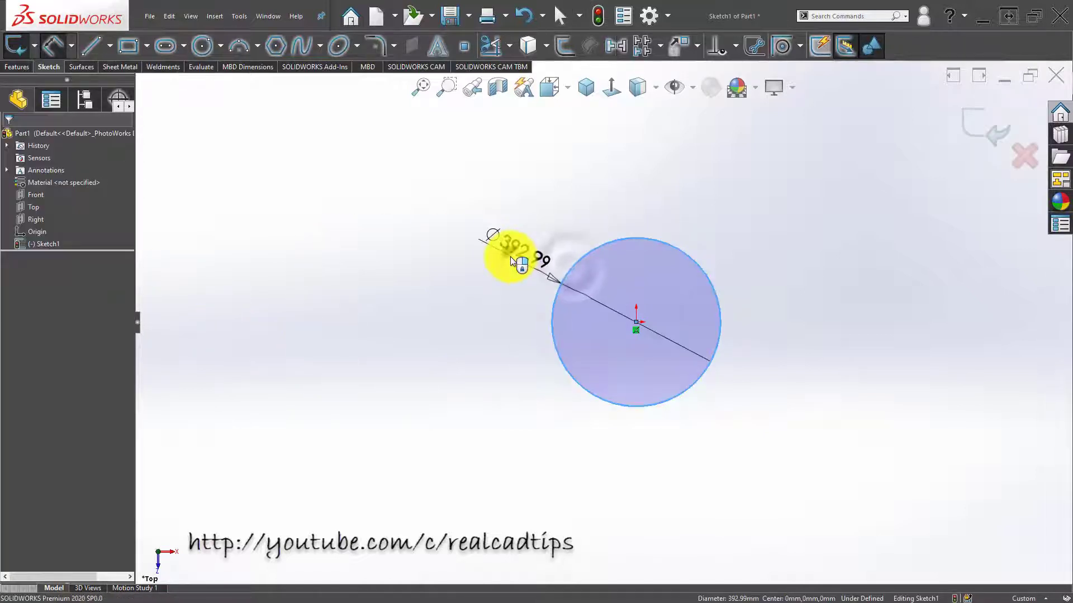
text(210)
key(Return)
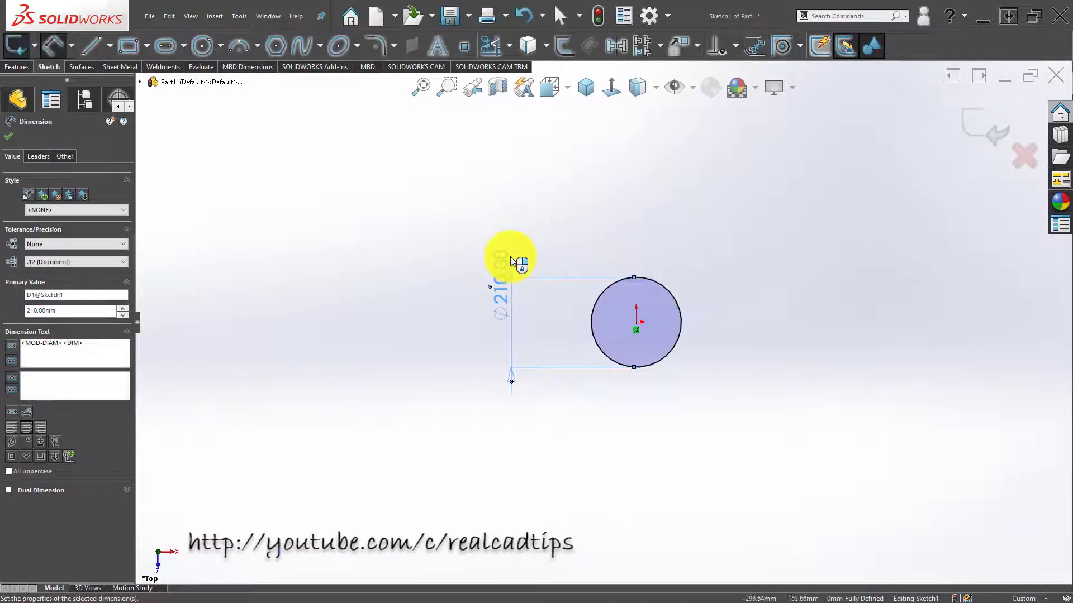
click(420, 350)
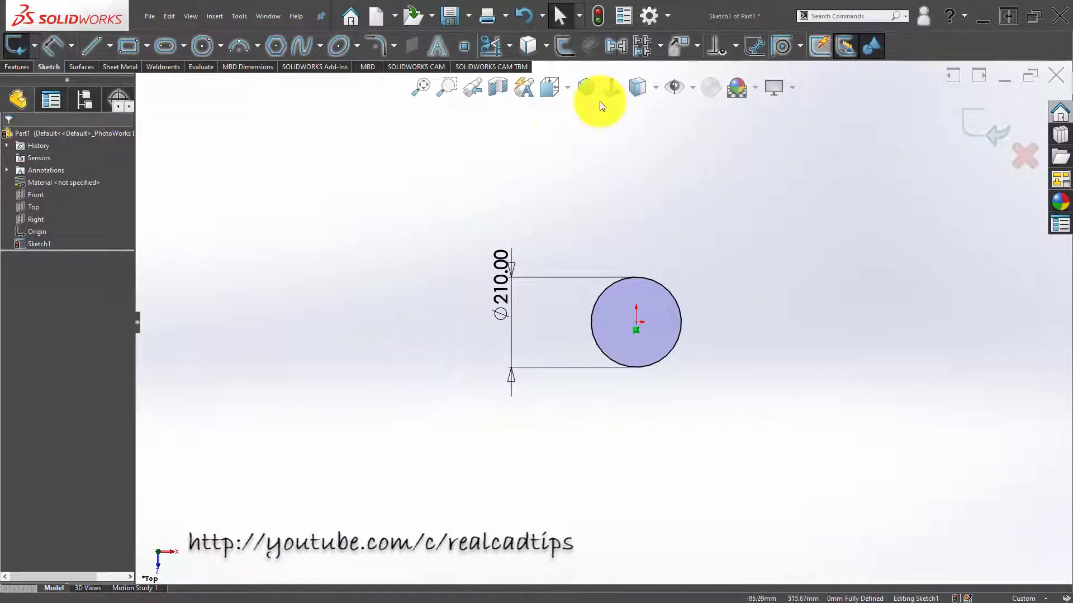
Exit the circle sketch and start a new sketch on the Front plane.
click(586, 88)
scroll(819, 269, up, 3)
scroll(693, 391, down, 4)
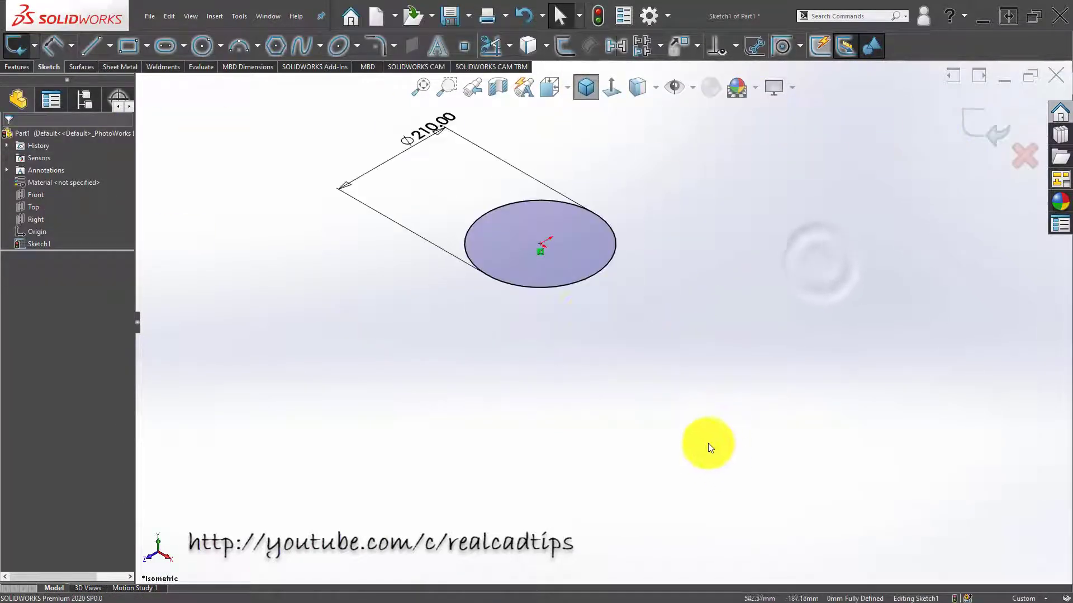
scroll(609, 336, up, 2)
scroll(608, 336, down, 2)
scroll(440, 304, up, 2)
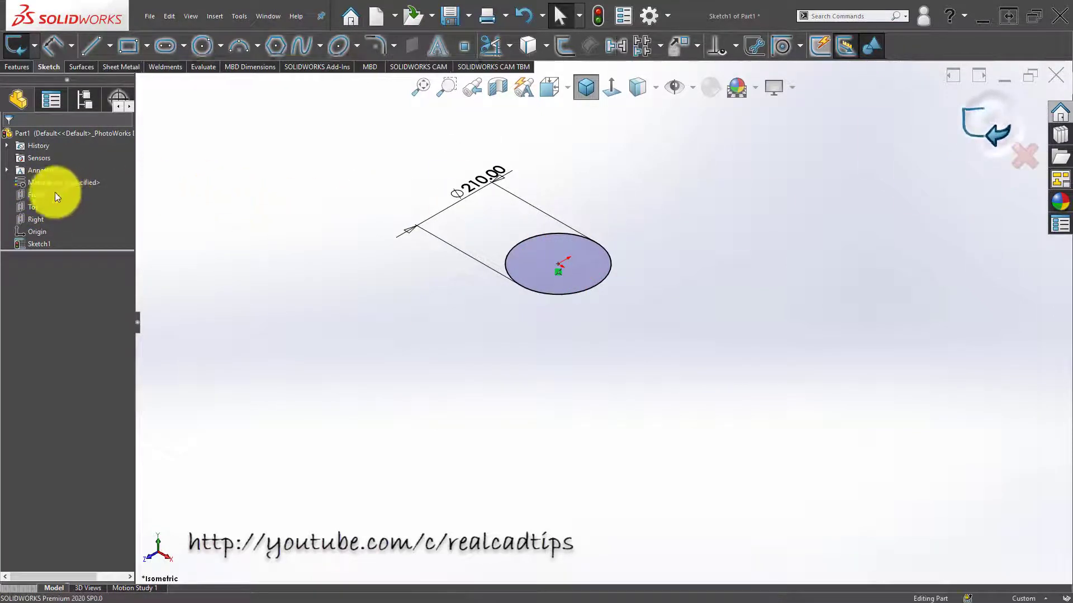
click(35, 195)
click(72, 180)
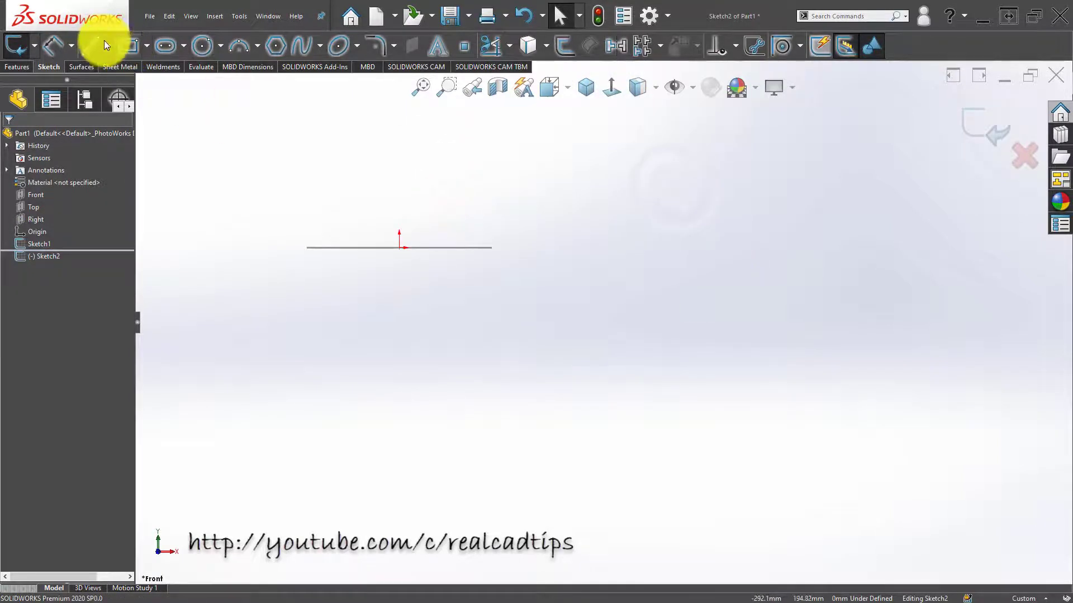
Sketch a vertical line about 51 mm long straight down from the origin.
click(146, 45)
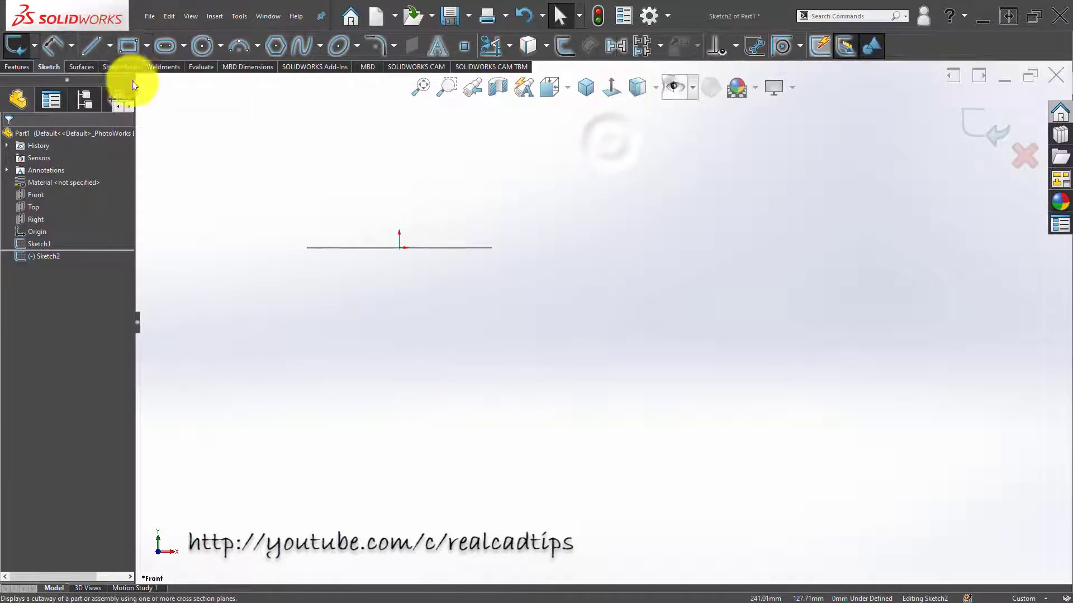
click(94, 45)
click(399, 247)
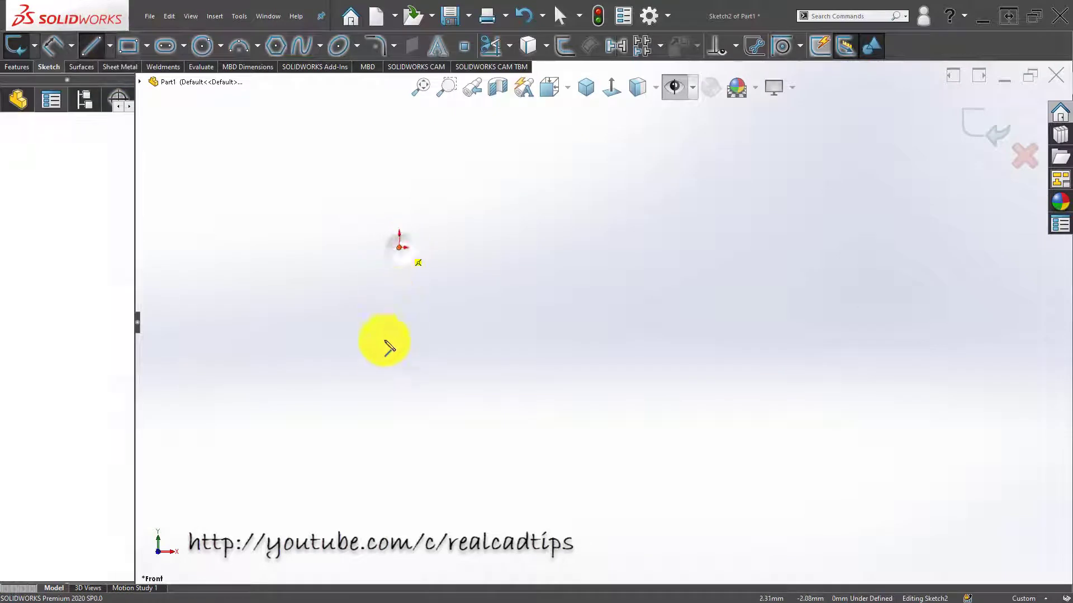
click(400, 293)
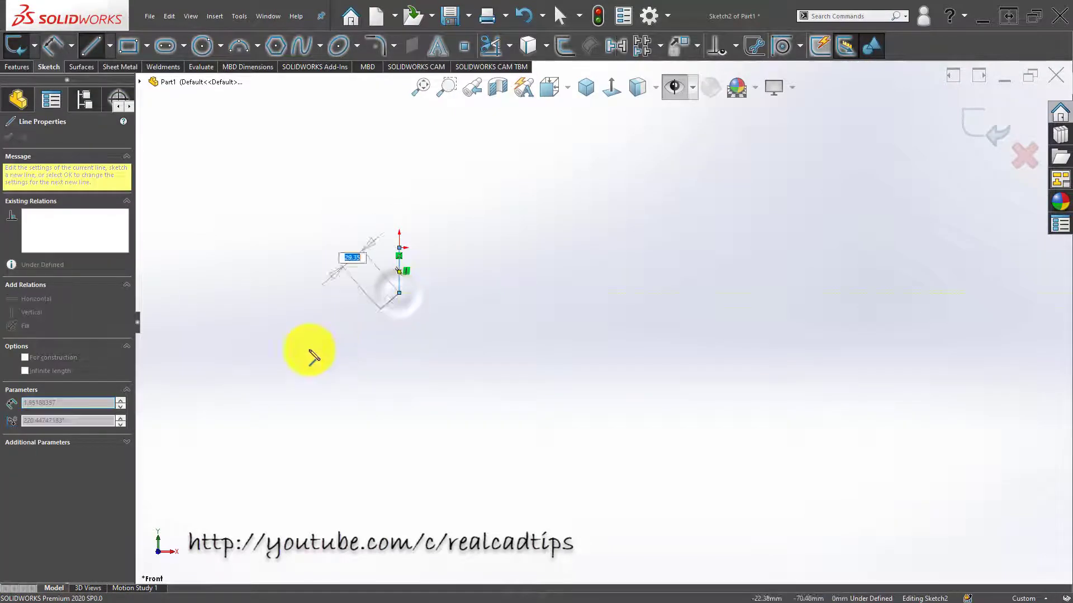
key(Escape)
Continue the vertical line's lower end with a tangent arc of about 71 mm radius, followed by a short horizontal line.
scroll(499, 418, down, 2)
scroll(421, 279, up, 1)
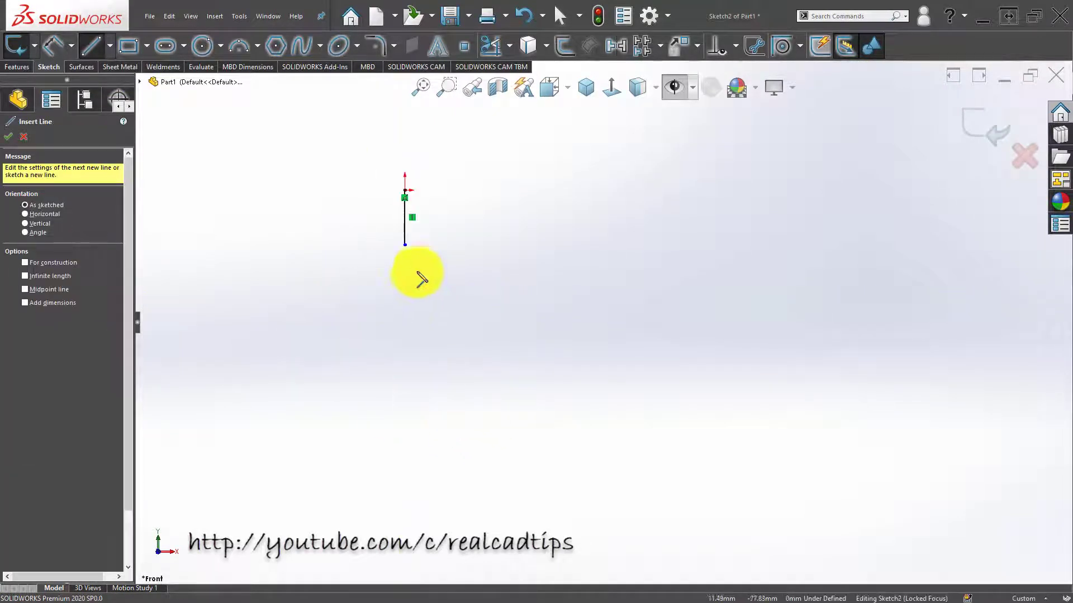
click(405, 246)
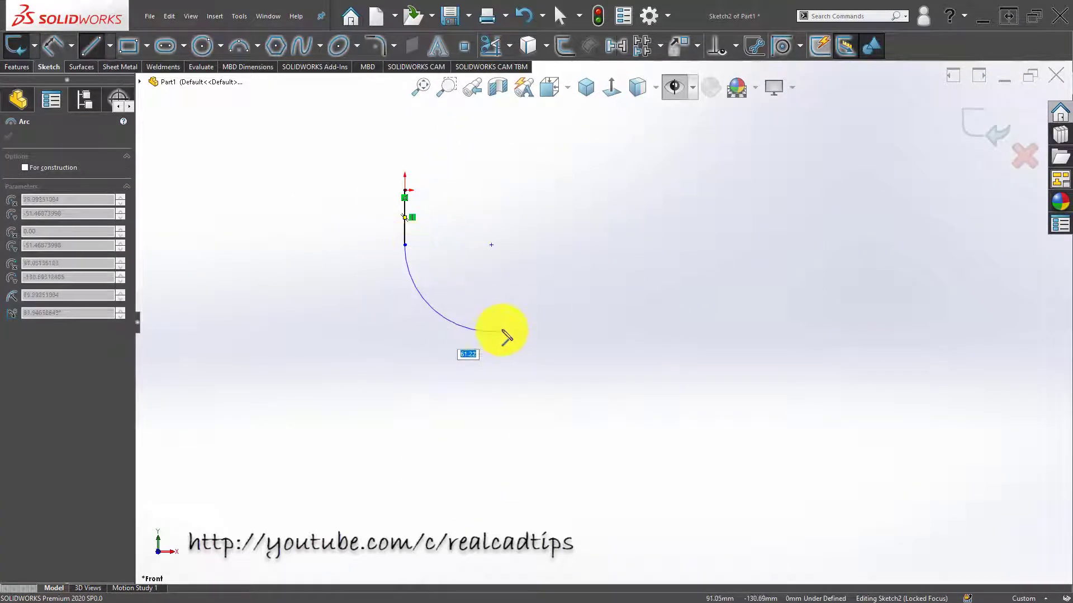
click(454, 321)
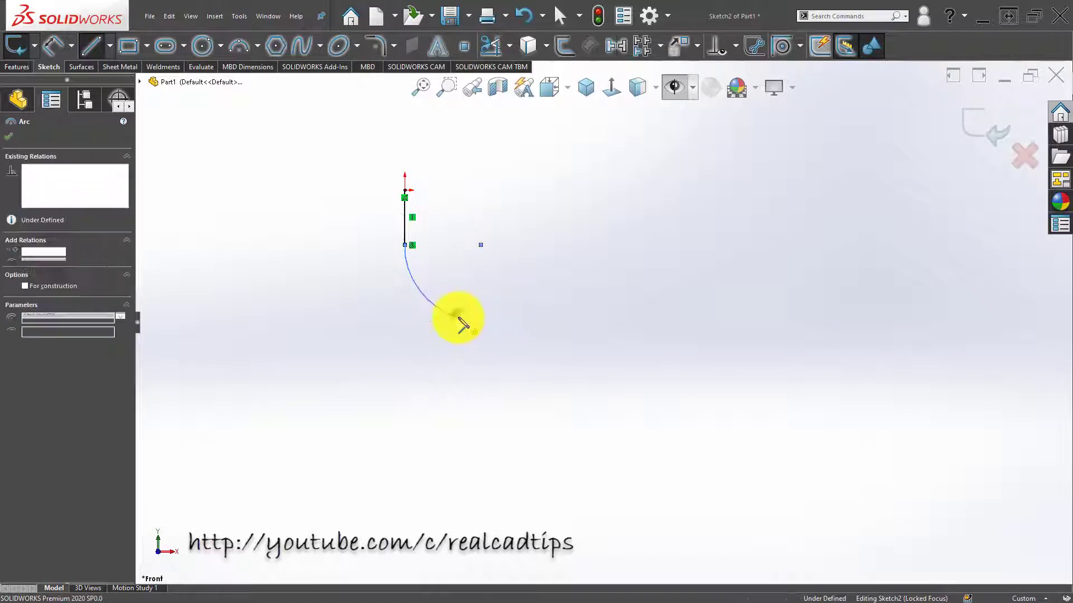
double_click(509, 317)
key(Escape)
key(Escape)
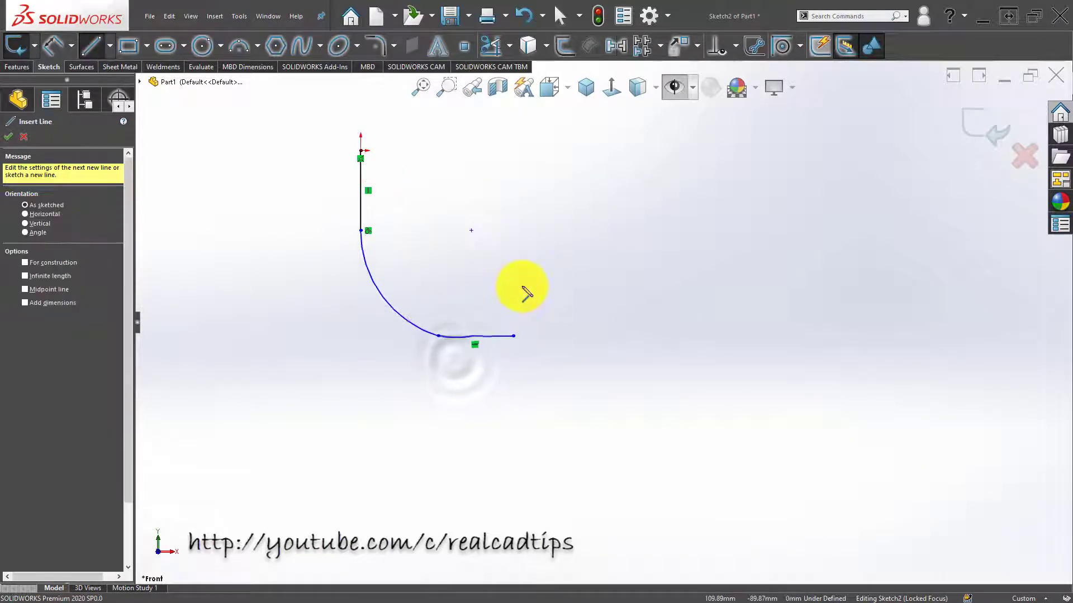
right_drag(412, 402, 409, 390)
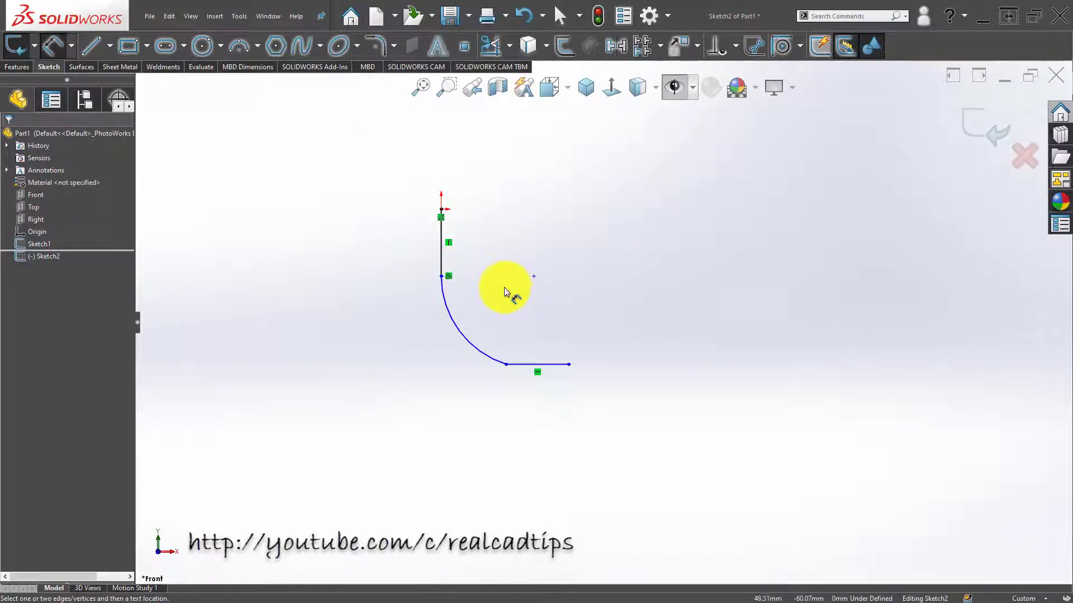
click(441, 276)
click(534, 277)
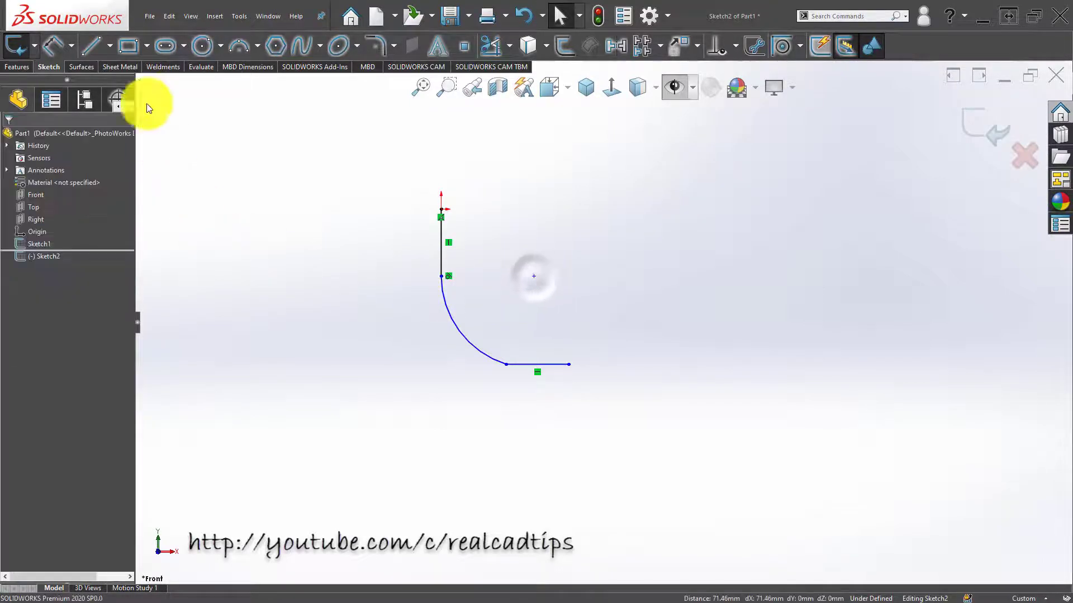
Draw a horizontal centerline from the start of the arc to the arc's center point.
click(111, 46)
click(124, 82)
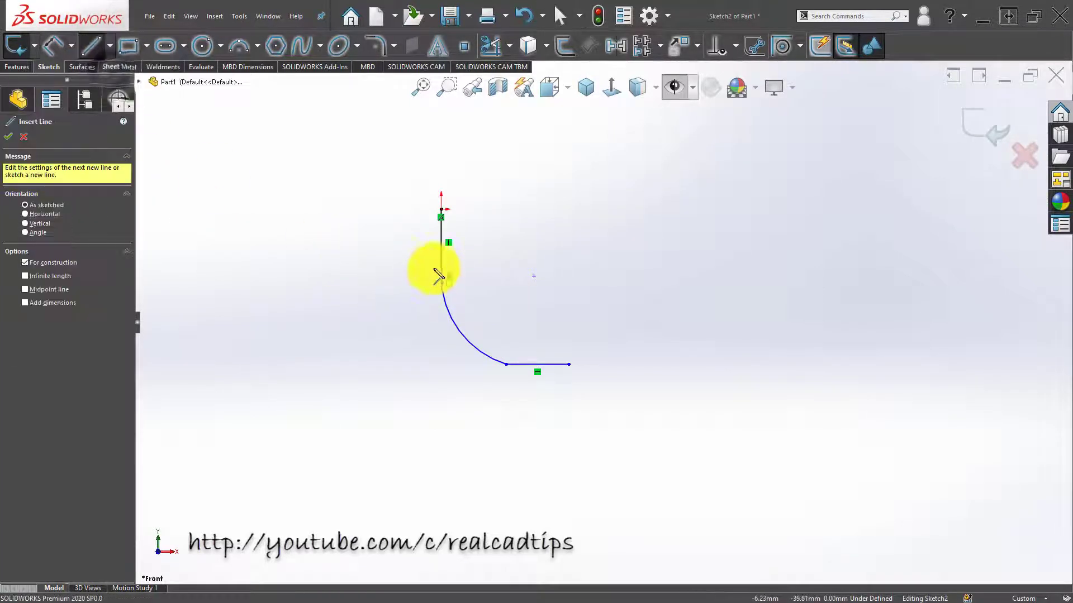
click(441, 276)
click(533, 276)
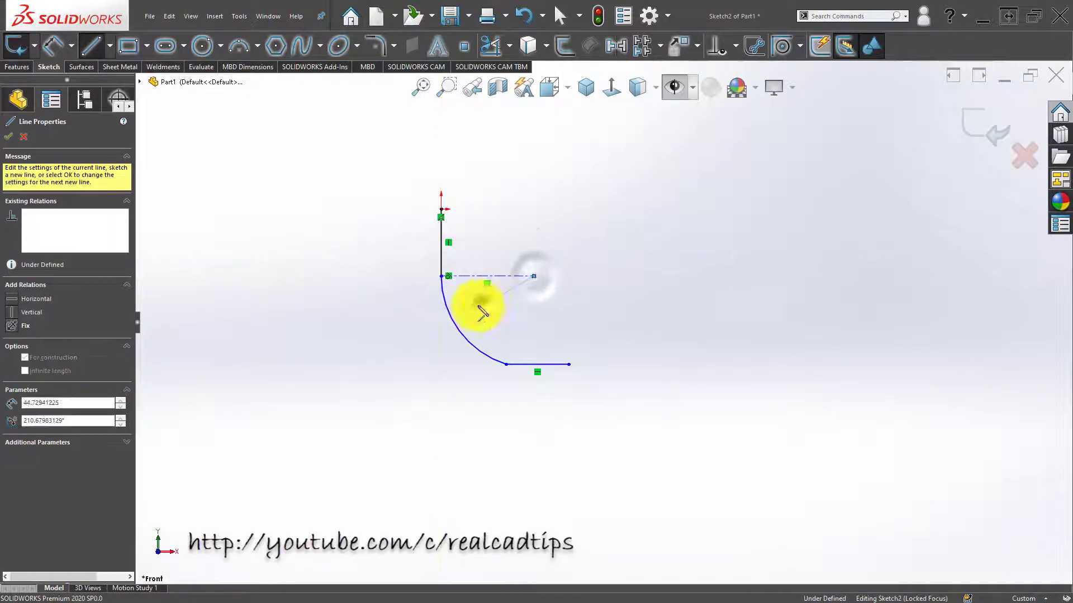
key(Escape)
Dimension the vertical distance from the centerline up to the origin and set it to 150 mm.
key(d)
click(458, 275)
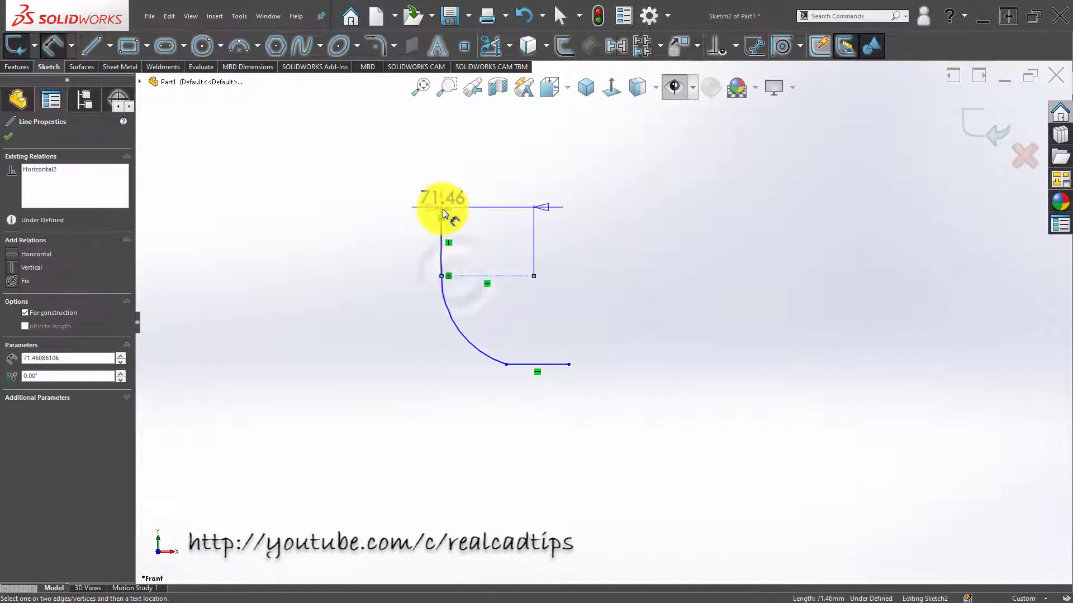
click(442, 209)
click(355, 239)
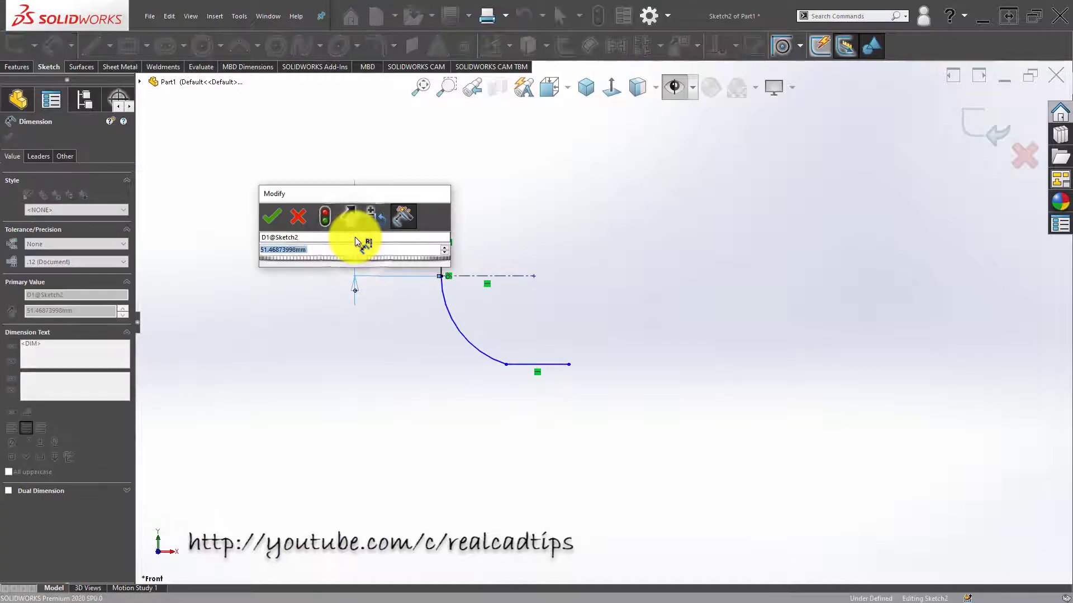
text(150)
key(Return)
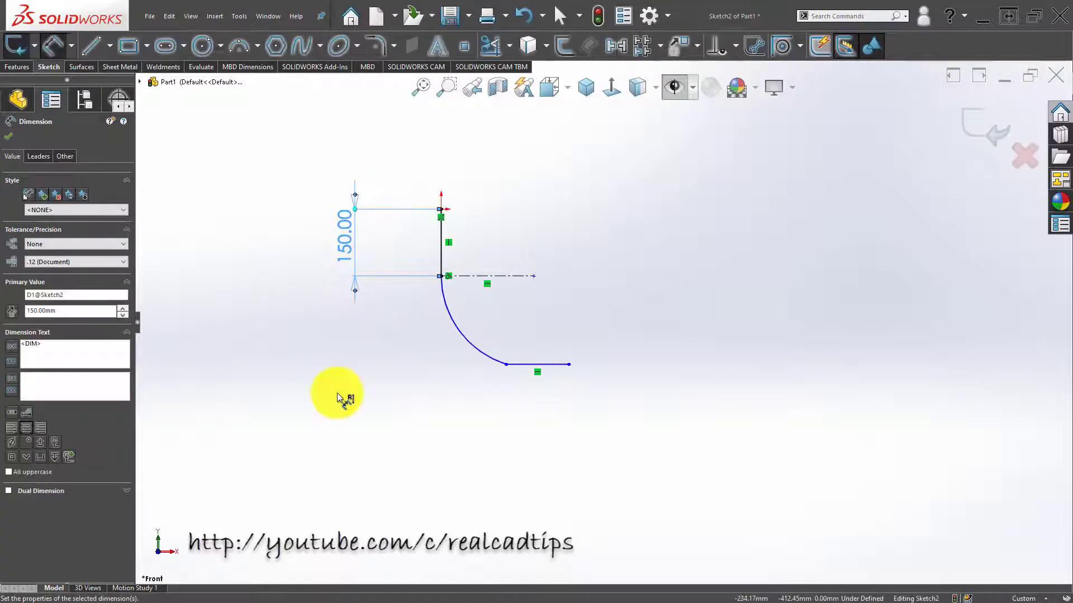
click(337, 393)
key(Escape)
Add a Tangent relation between the arc and the lower horizontal line.
click(491, 358)
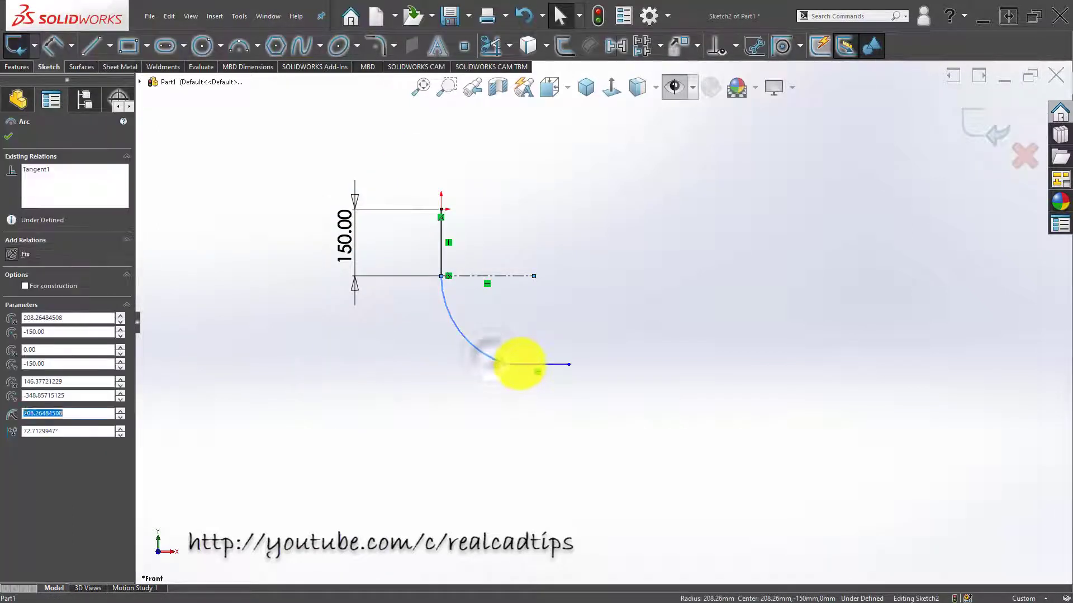
ctrl+click(520, 365)
click(551, 315)
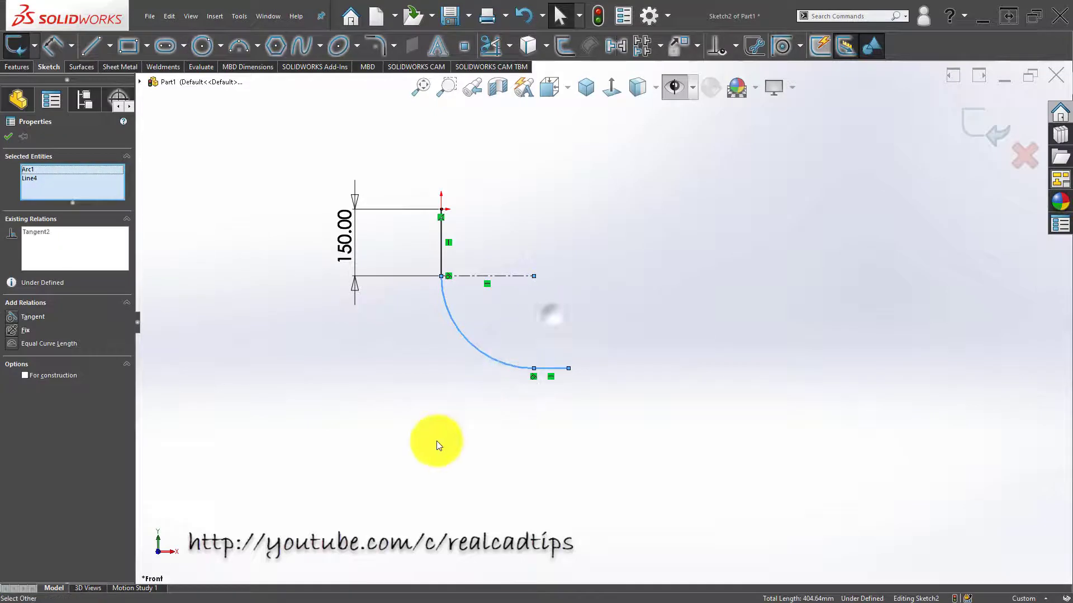
click(432, 435)
Pull the lower horizontal line's free end outward and dimension the tangent arc's radius at 260 mm.
drag(570, 368, 592, 372)
click(479, 454)
key(d)
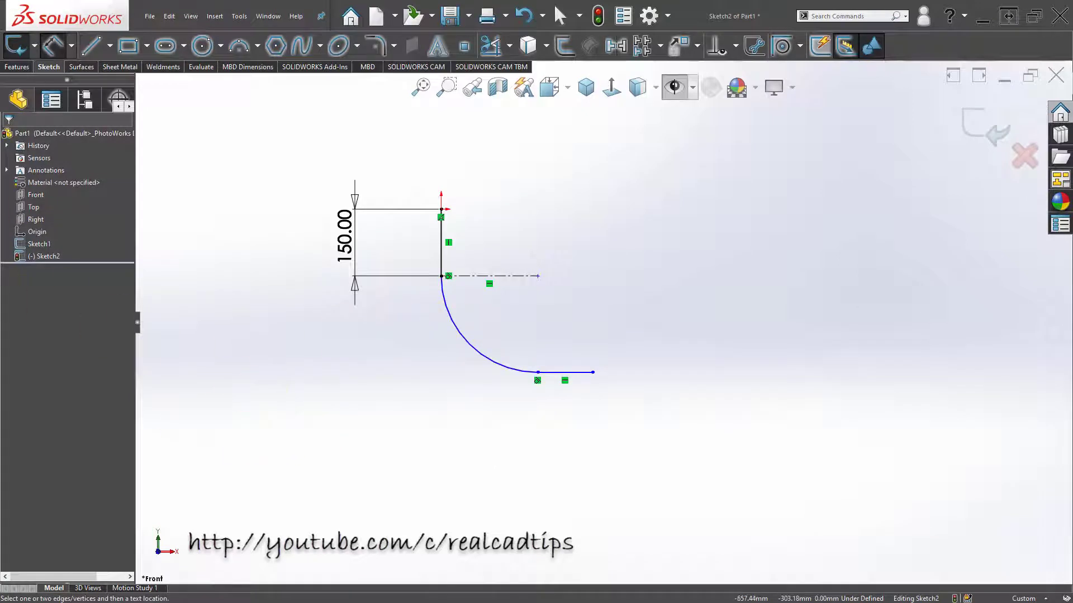
click(475, 354)
click(414, 377)
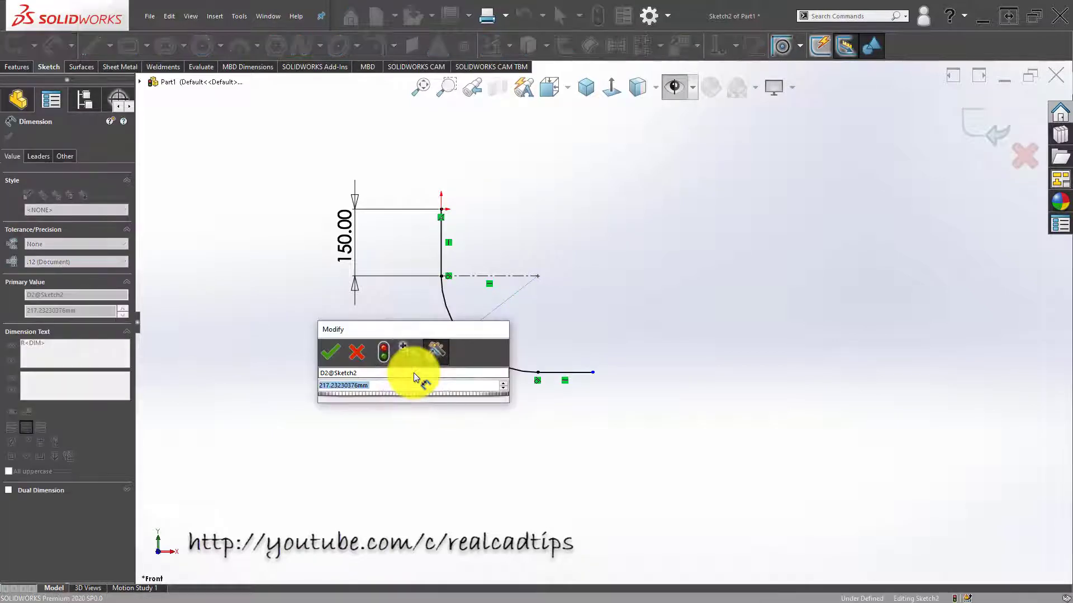
key(Return)
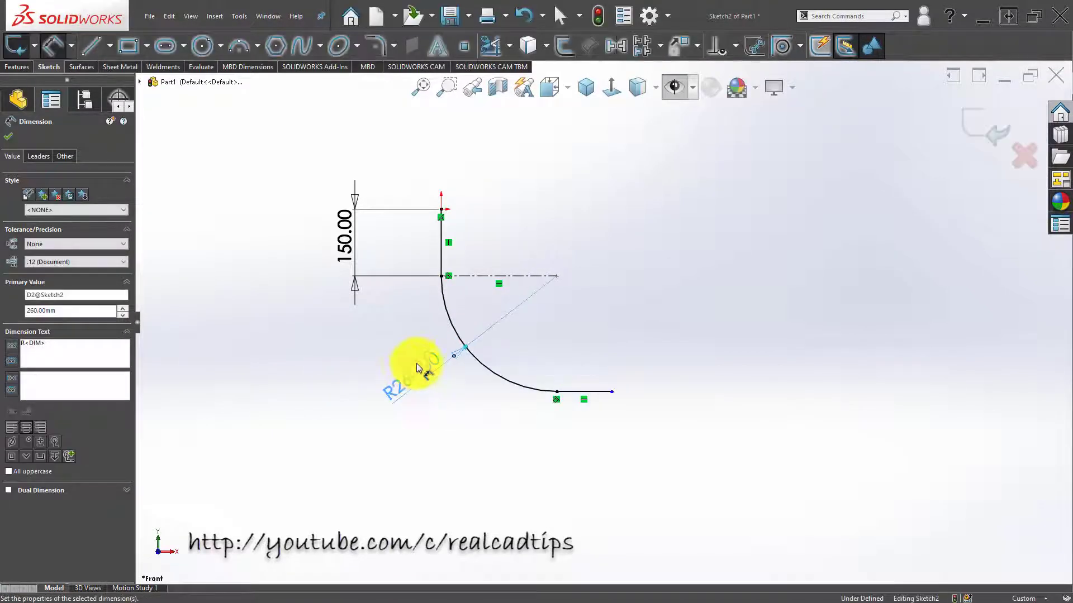
Dimension the lower horizontal line's length at 150 mm and exit the path sketch.
scroll(626, 436, down, 1)
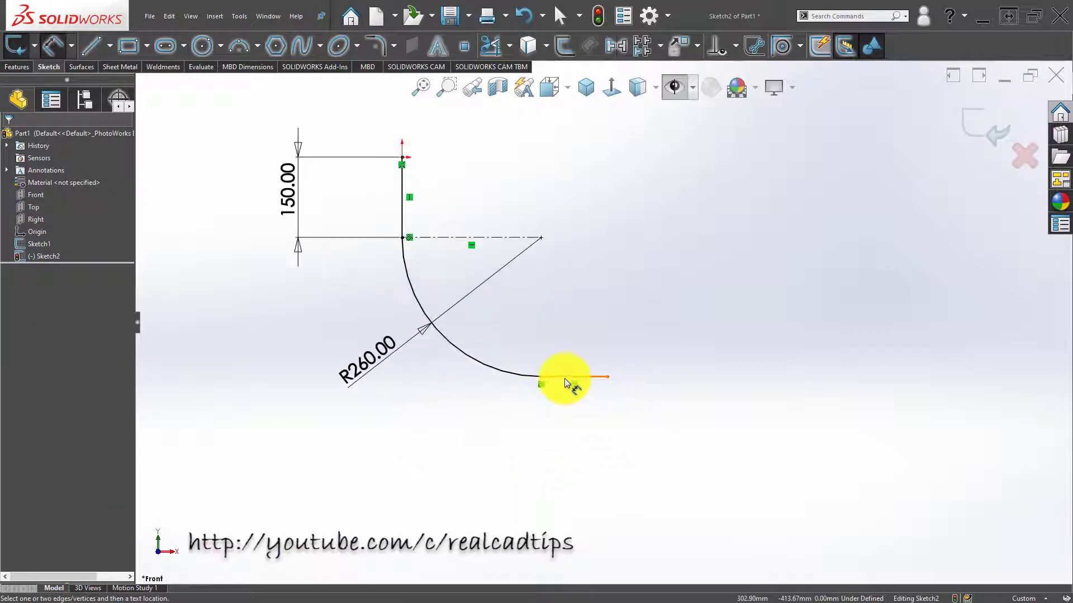
click(570, 381)
click(571, 469)
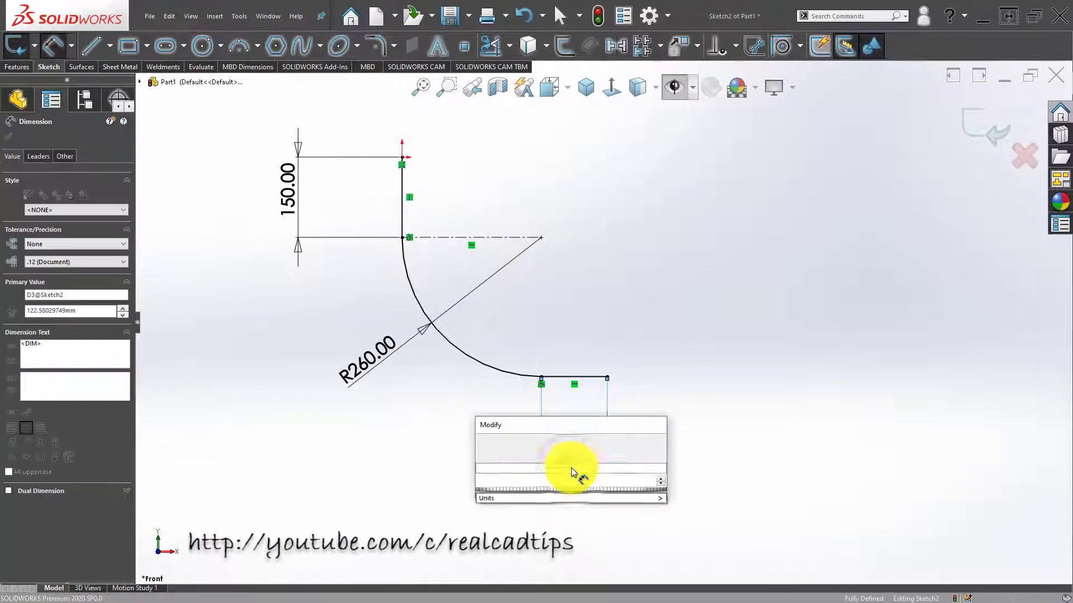
text(150)
key(Return)
key(f)
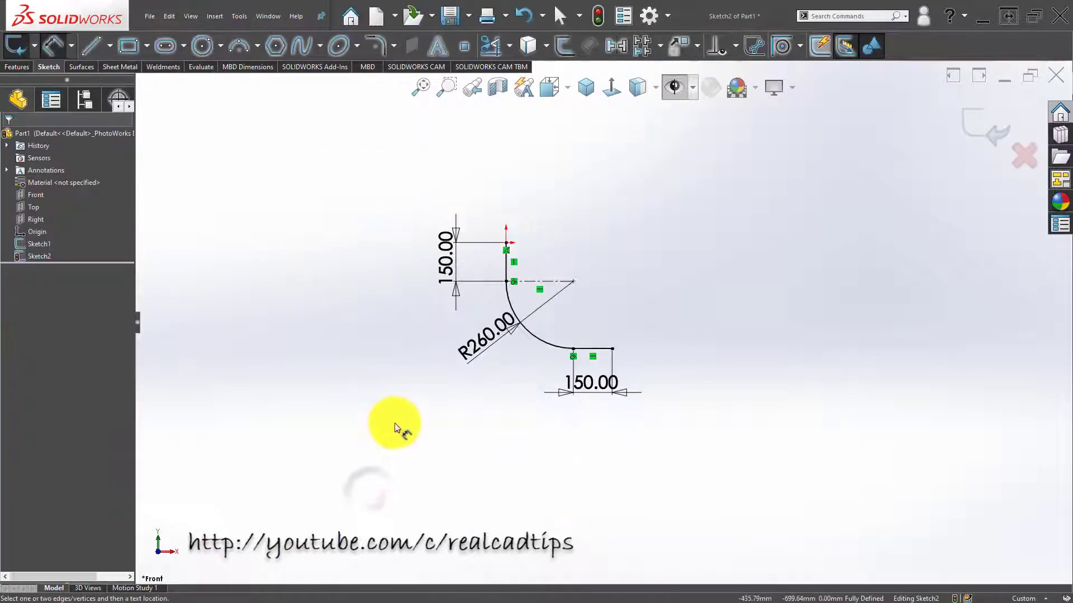
click(984, 126)
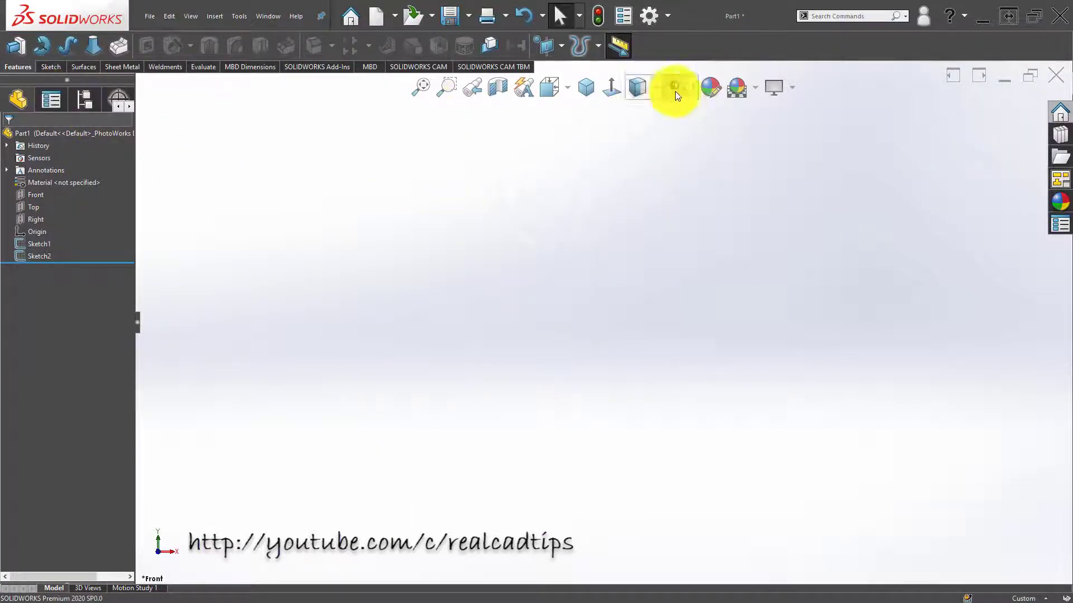
Start a Sweep in isometric view with the circle sketch as profile and the line-arc-line sketch as path.
click(586, 87)
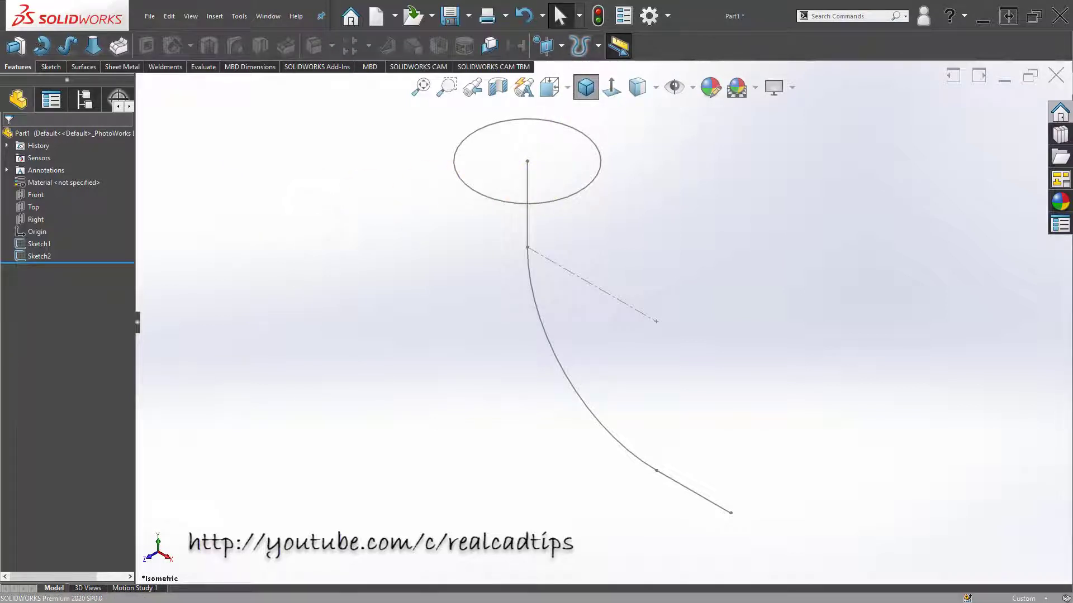
click(48, 46)
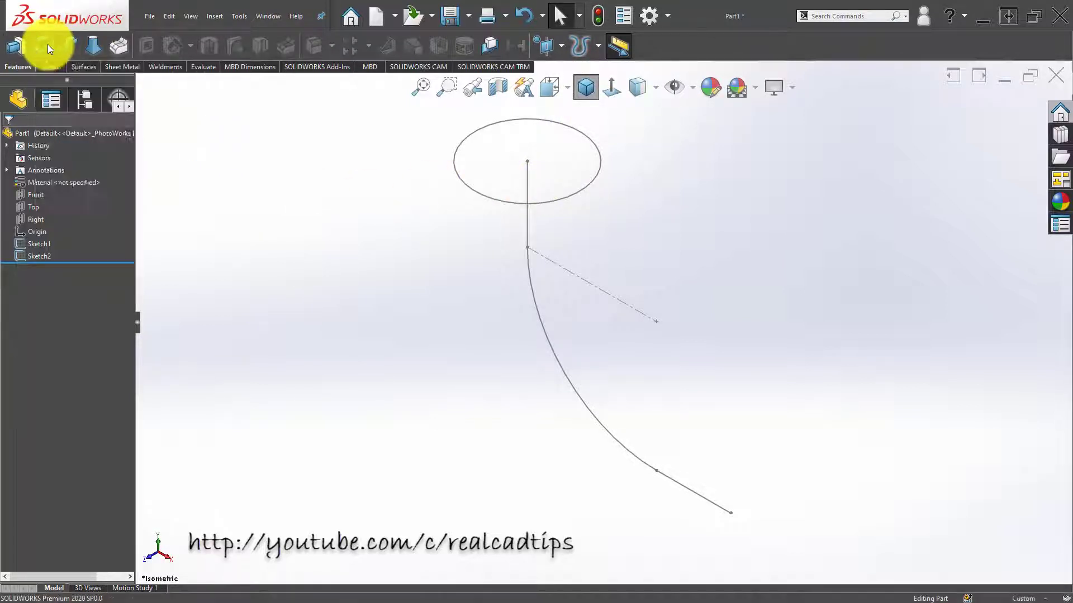
key(Escape)
click(68, 50)
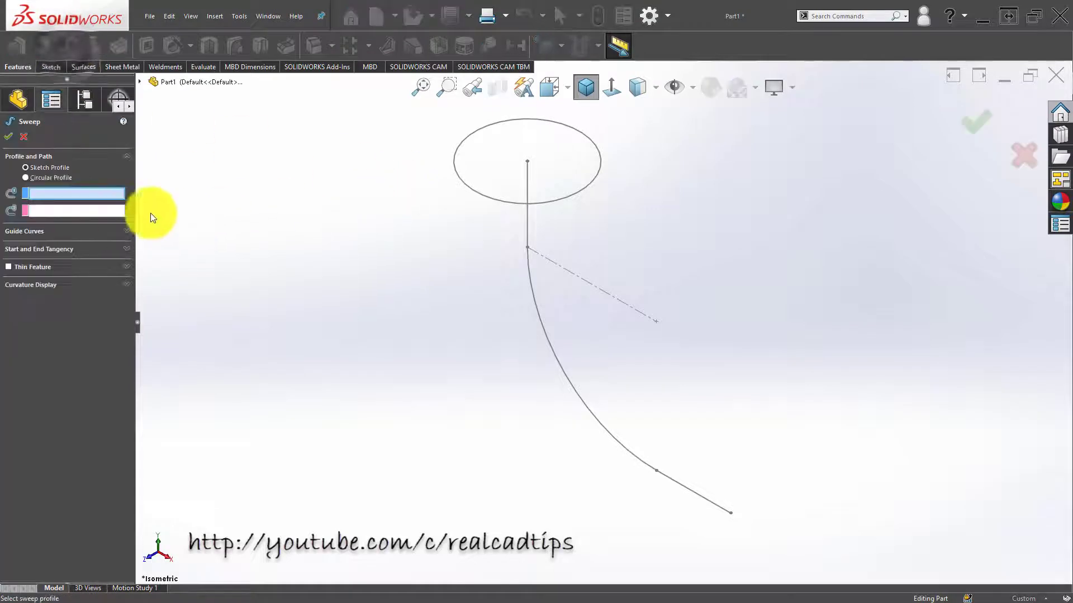
click(501, 201)
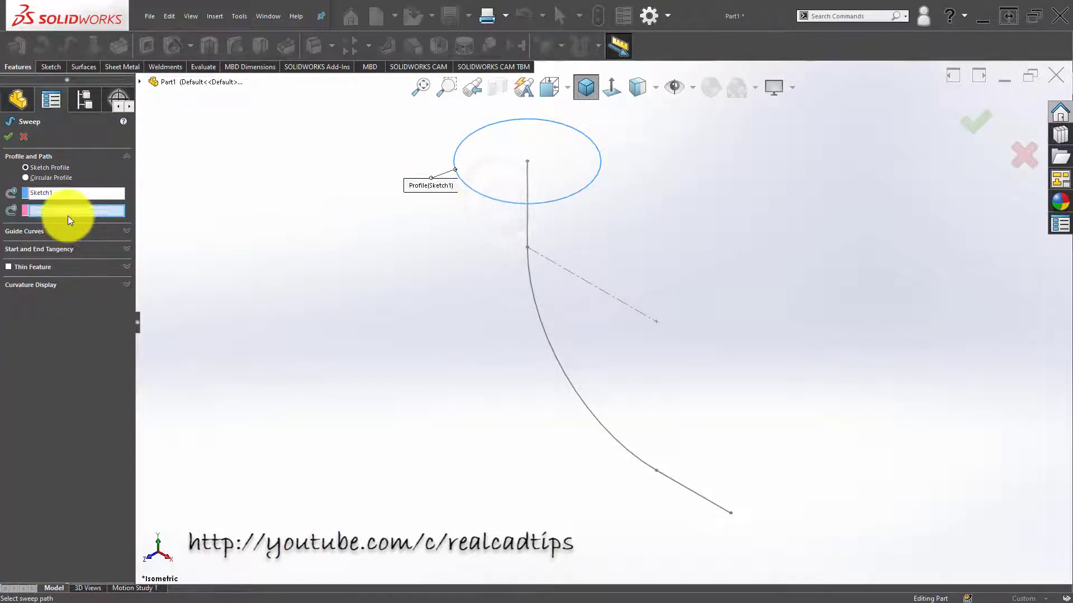
click(527, 226)
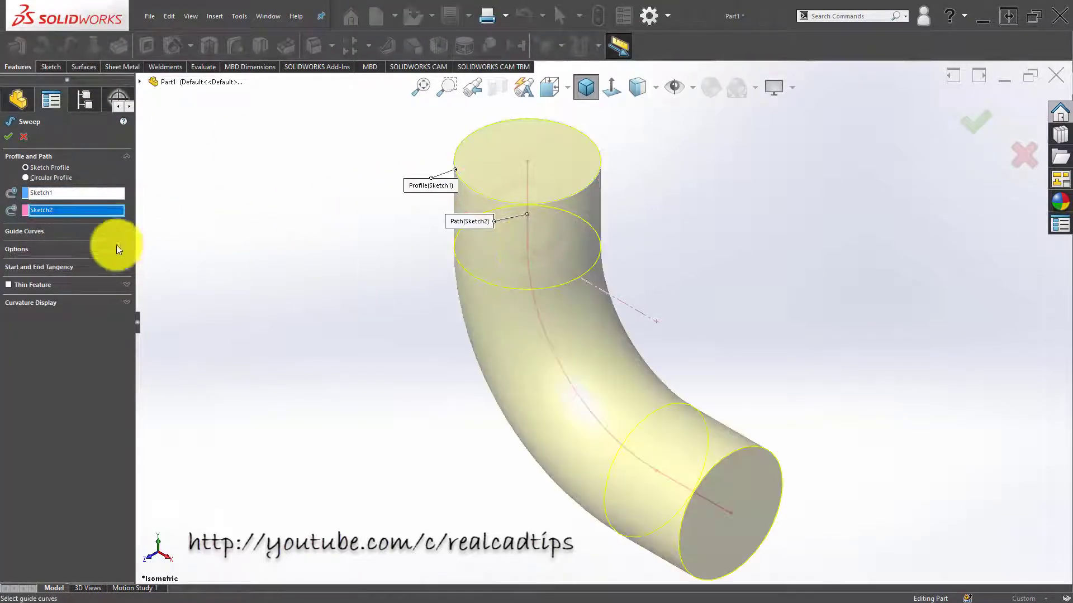
Enable Thin Feature for the sweep with the One-Direction type and check on which side of the profile the wall lies.
click(8, 284)
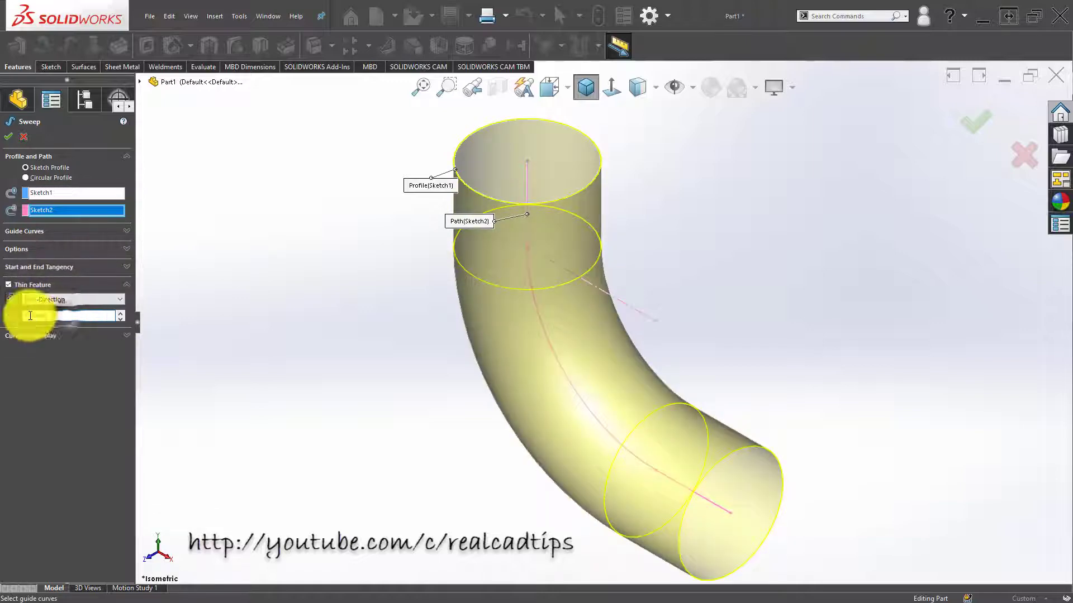
click(69, 300)
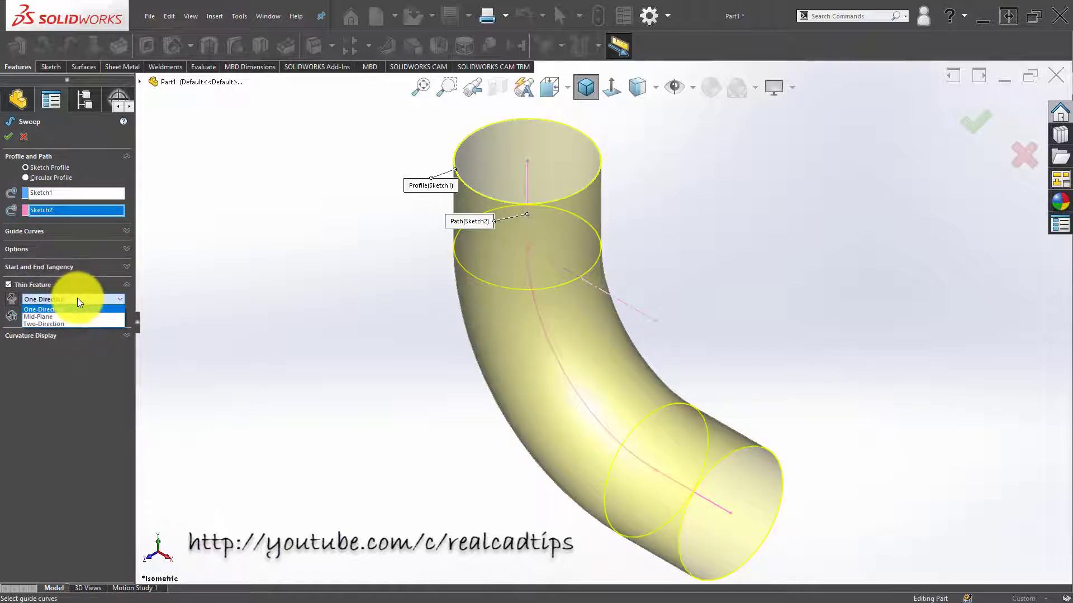
click(77, 300)
scroll(480, 161, down, 5)
scroll(556, 285, down, 5)
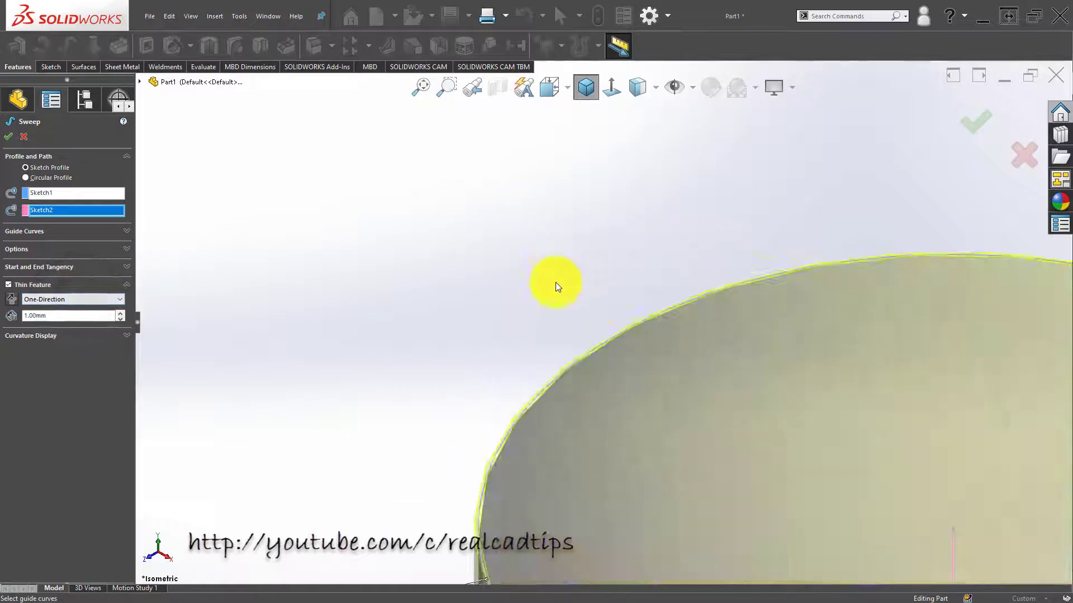
scroll(605, 495, up, 4)
scroll(476, 345, down, 4)
scroll(476, 344, down, 3)
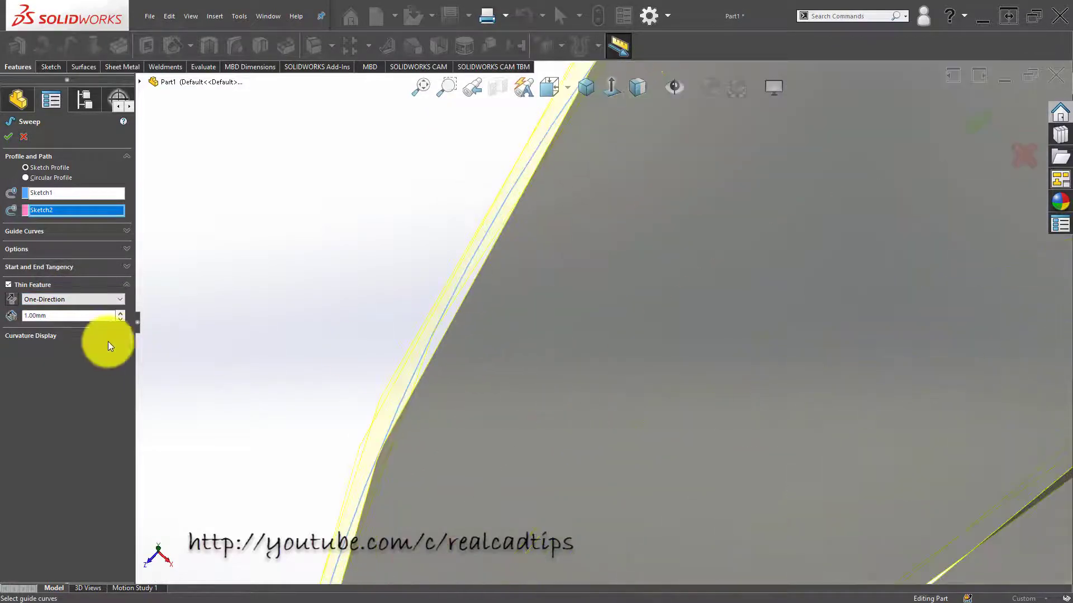
click(70, 307)
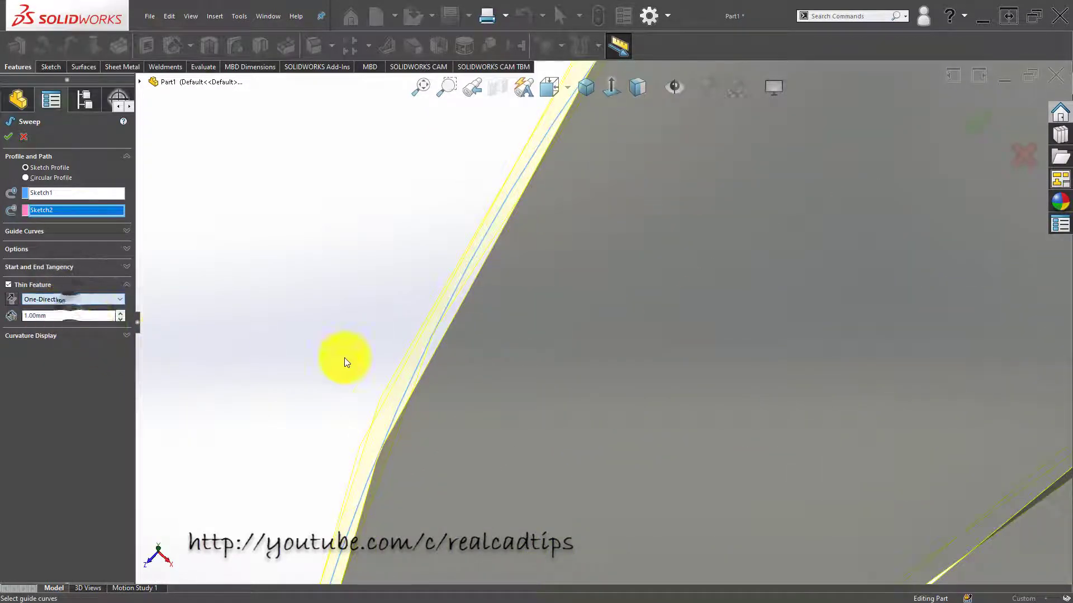
scroll(261, 350, up, 2)
Set the sweep's thin wall thickness to 40 mm and complete the feature.
double_click(87, 317)
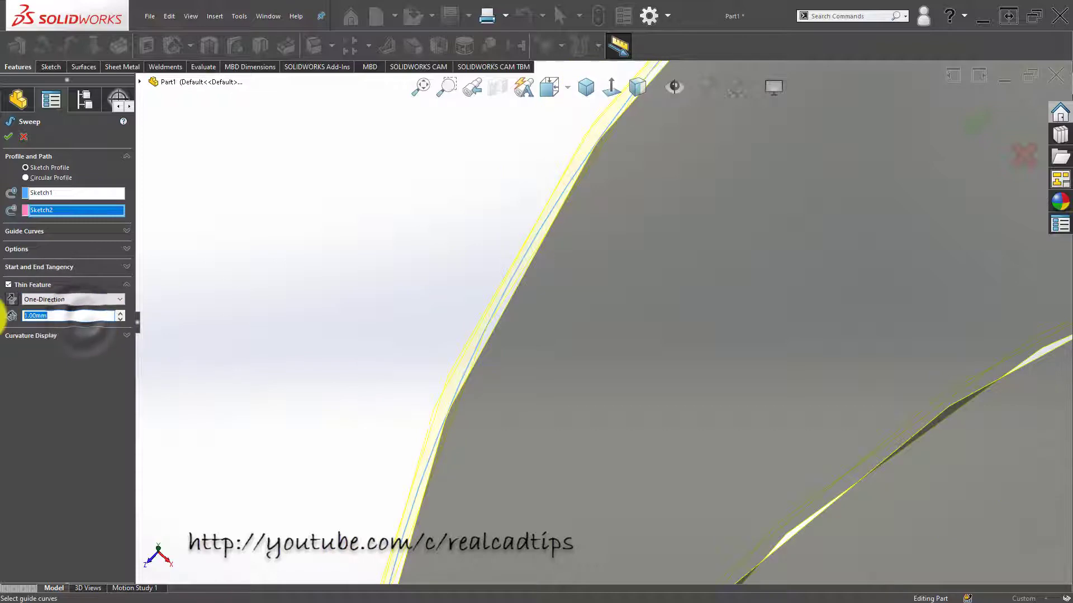
key(Return)
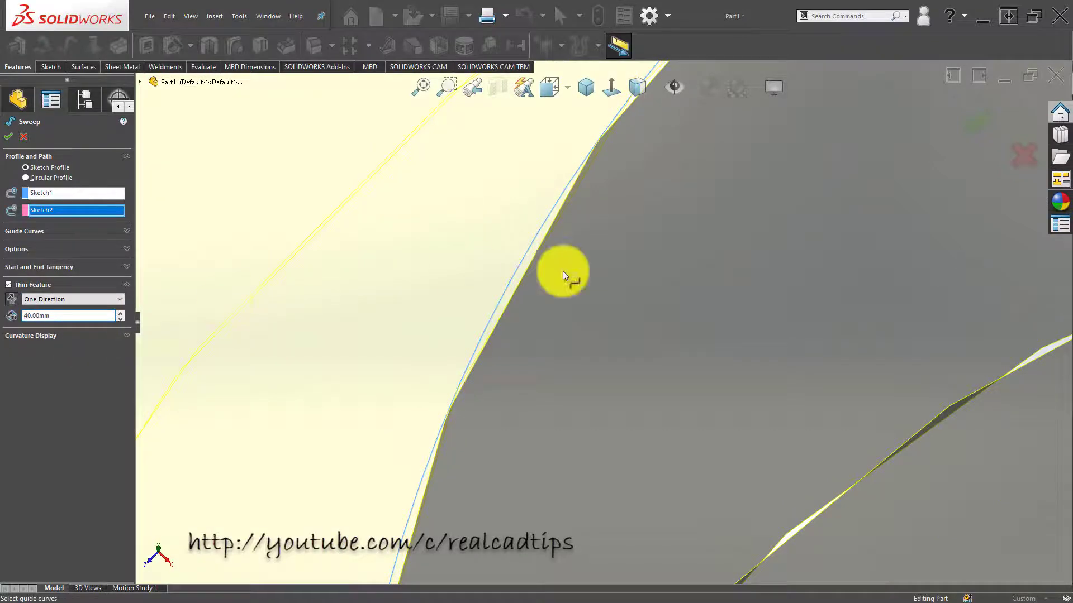
scroll(563, 276, up, 12)
middle_drag(674, 397, 705, 284)
click(973, 119)
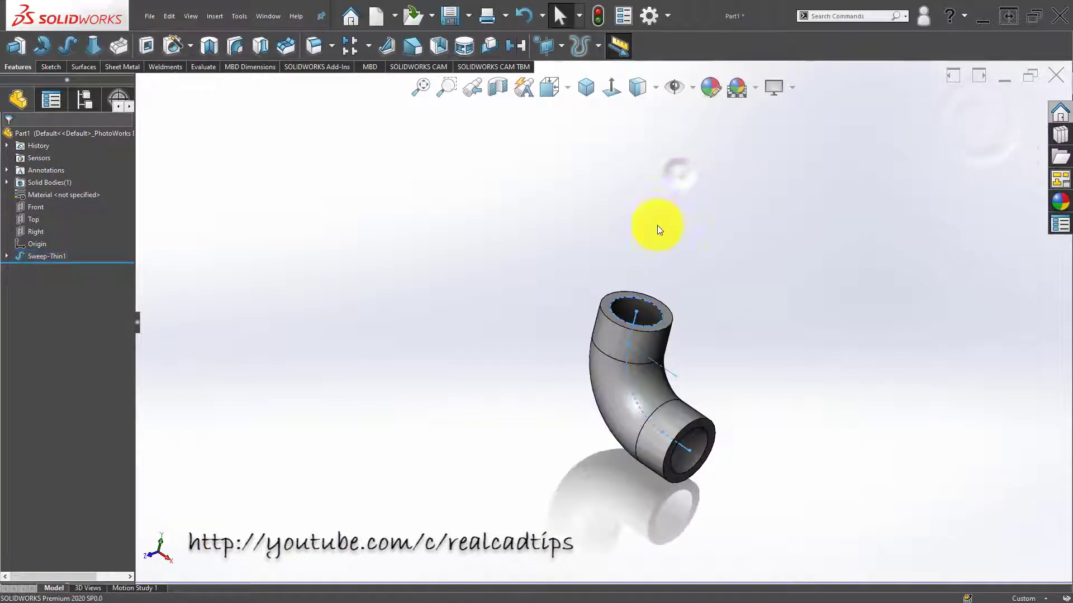
Sketch a center rectangle about 418 mm wide, centered on the origin, on the pipe's upper ring-shaped end face.
scroll(657, 312, down, 6)
click(570, 258)
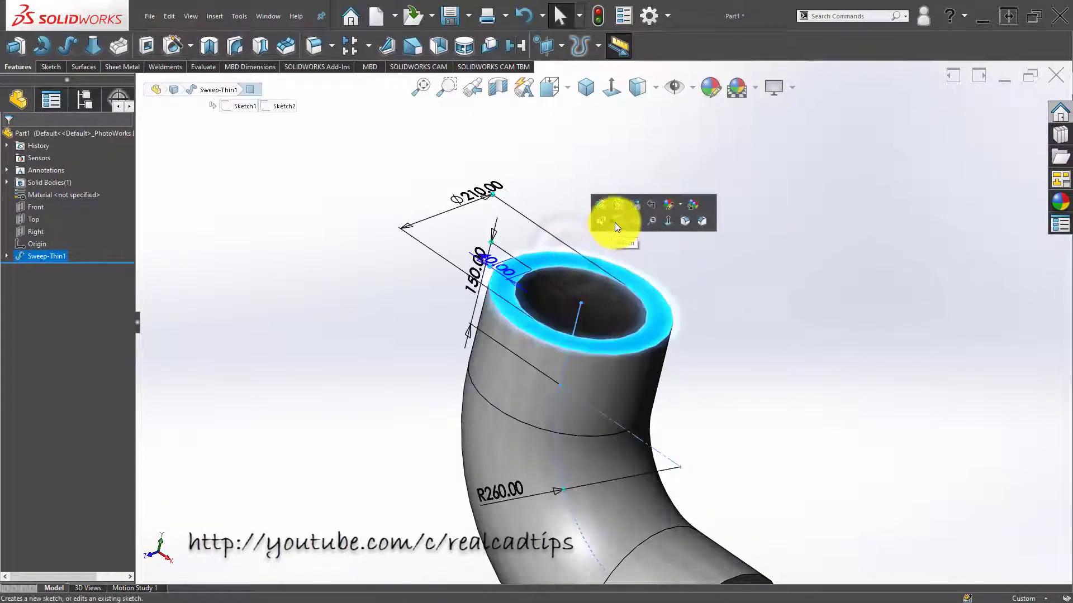
click(615, 222)
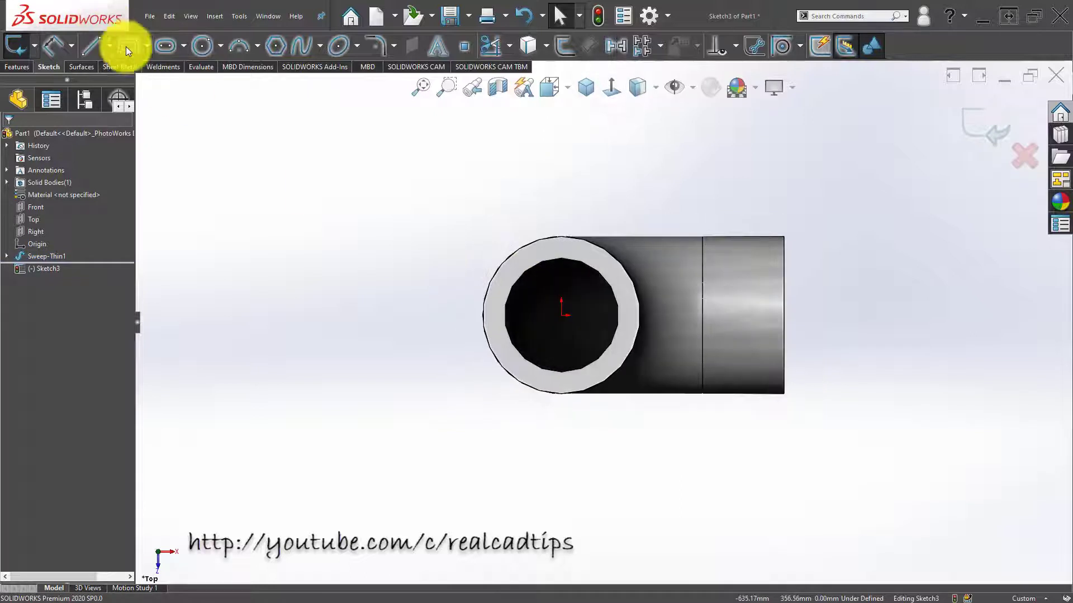
click(52, 178)
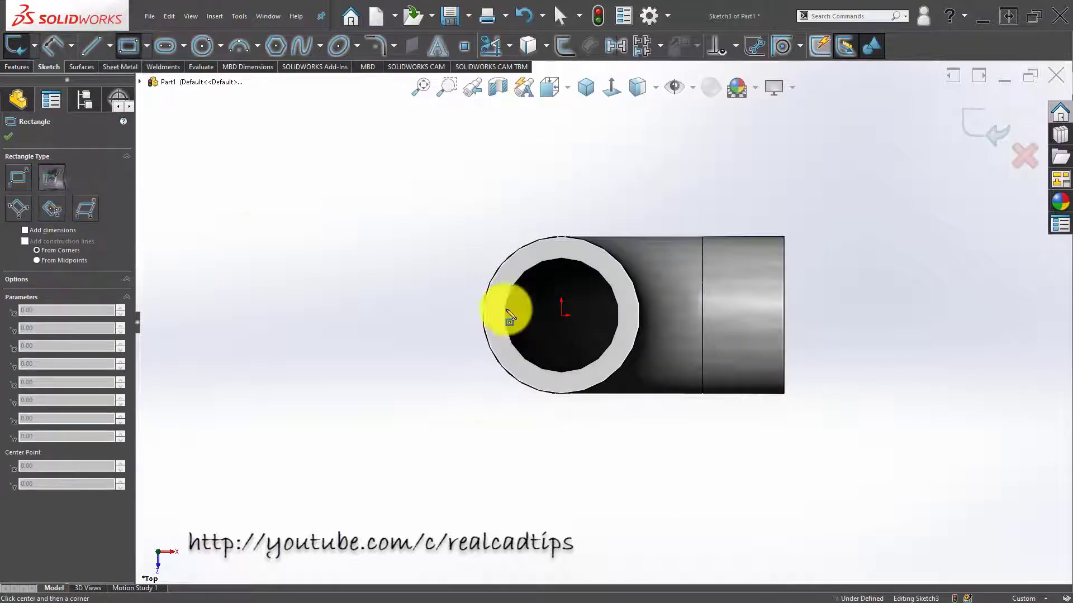
click(562, 316)
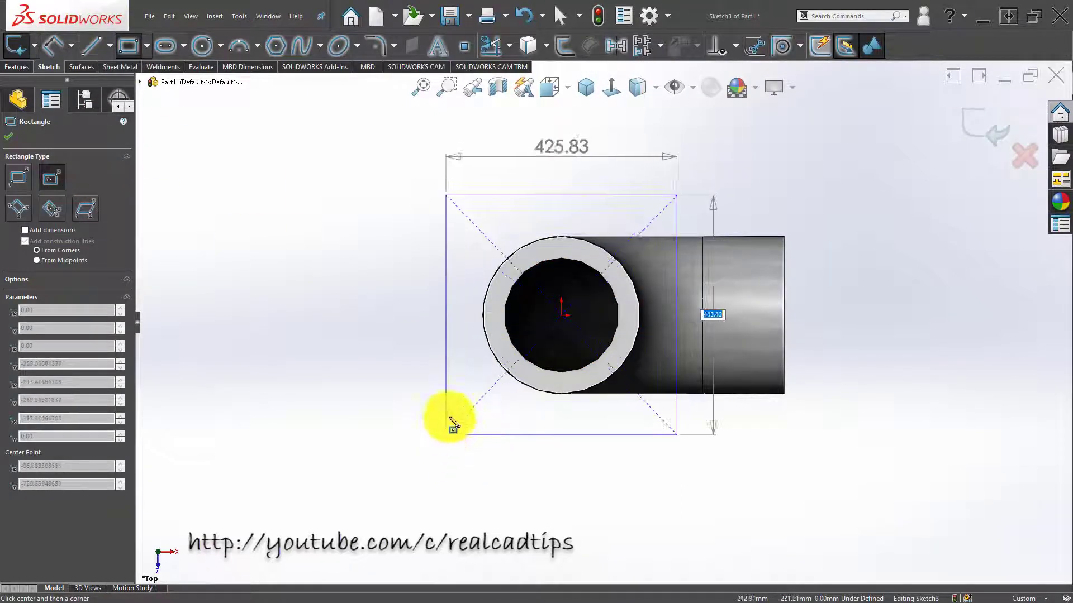
click(448, 408)
key(Escape)
Dimension the rectangle's horizontal side at 360 mm.
right_drag(448, 408, 459, 197)
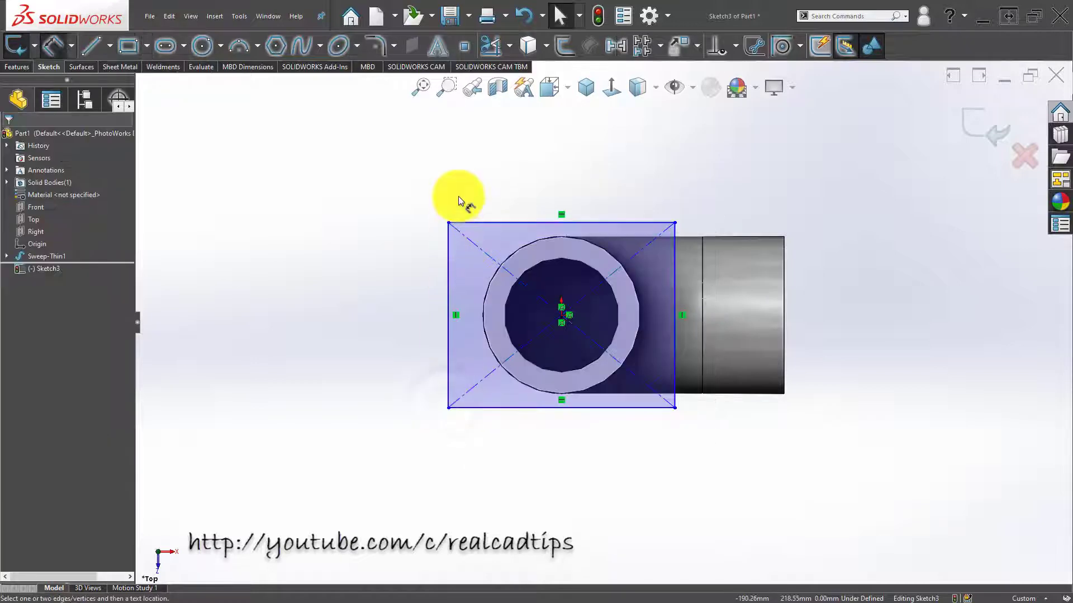
click(485, 223)
click(508, 191)
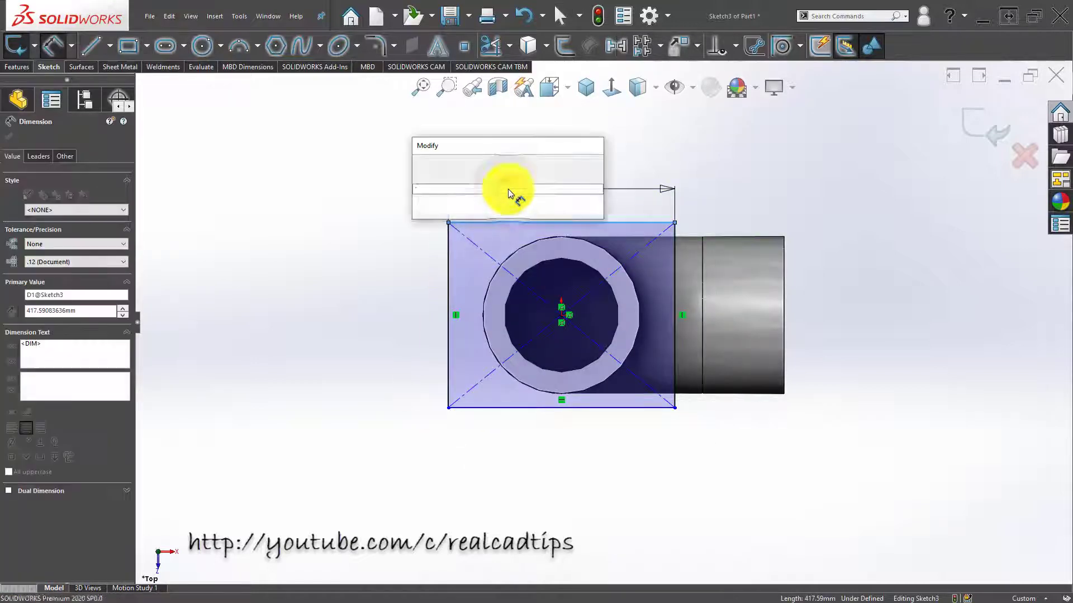
text(360)
key(Return)
click(420, 271)
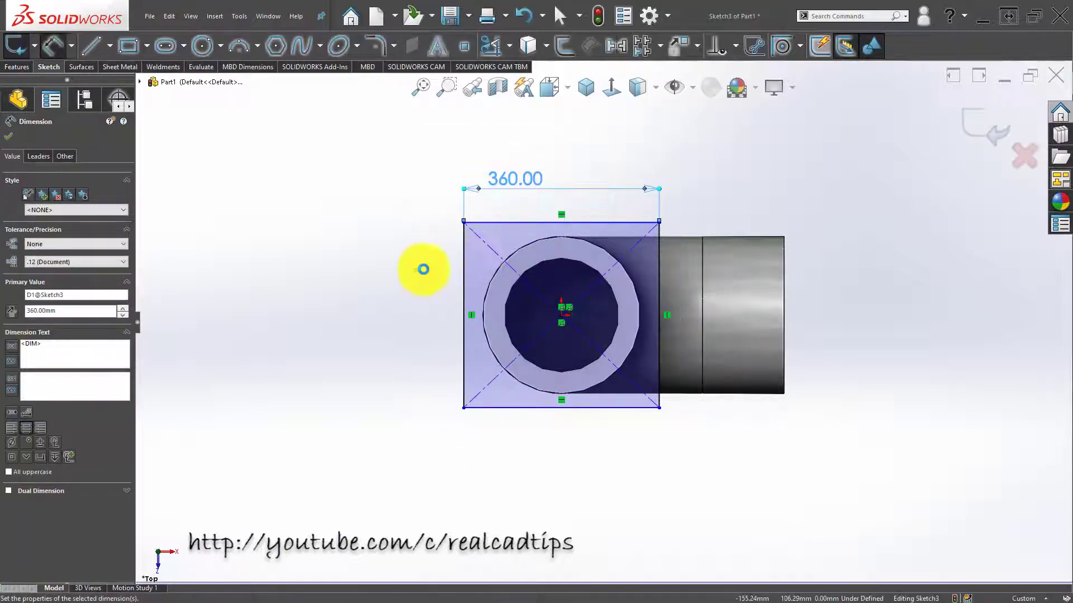
key(Escape)
Add an Equal relation between the rectangle's horizontal and vertical sides.
click(495, 223)
ctrl+click(463, 243)
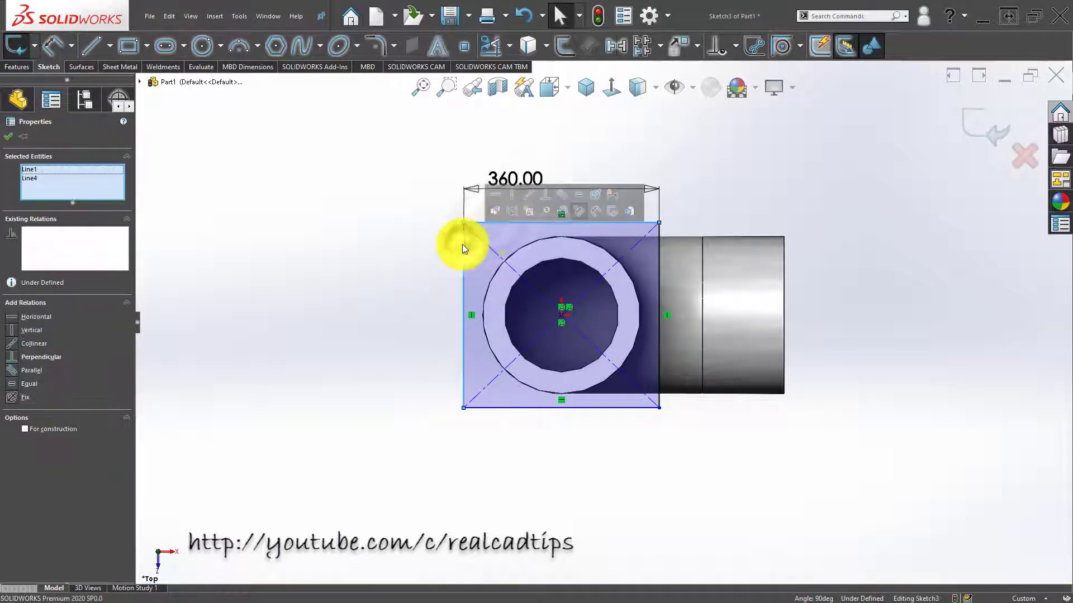
click(578, 195)
click(427, 306)
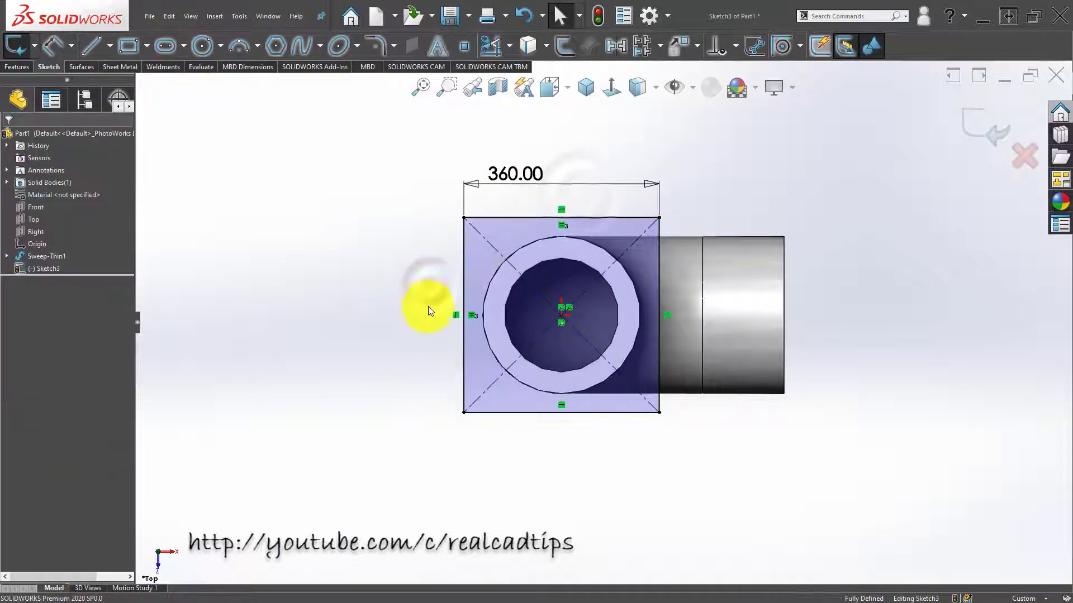
Convert the inner circular edge of the pipe's upper end face into the square sketch with Convert Entities.
scroll(571, 310, down, 2)
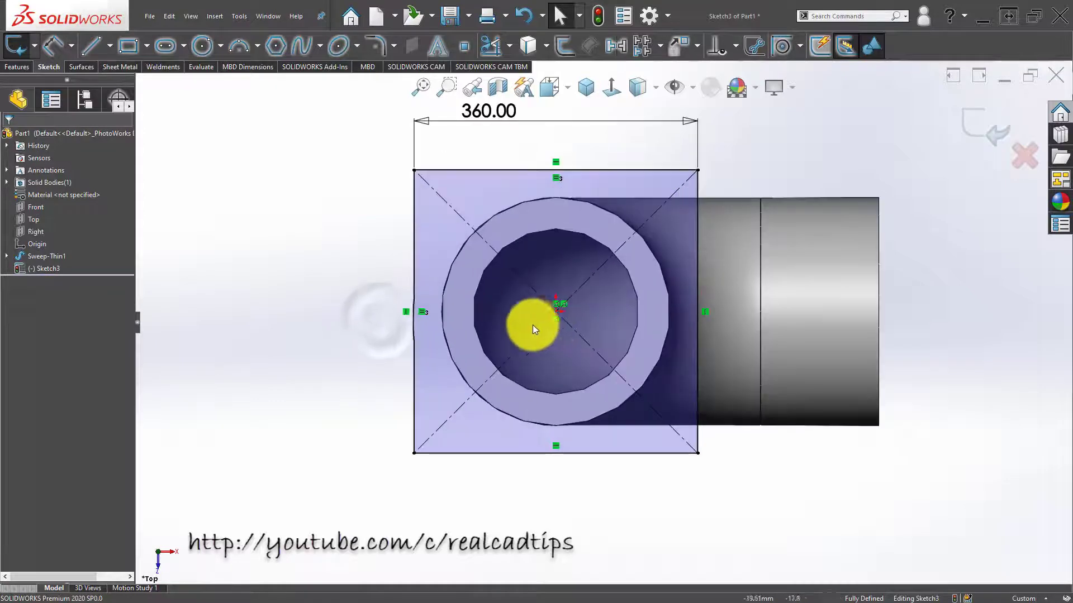
mouse_move(522, 306)
middle_down()
mouse_move(523, 171)
mouse_move(558, 179)
mouse_move(546, 179)
middle_up()
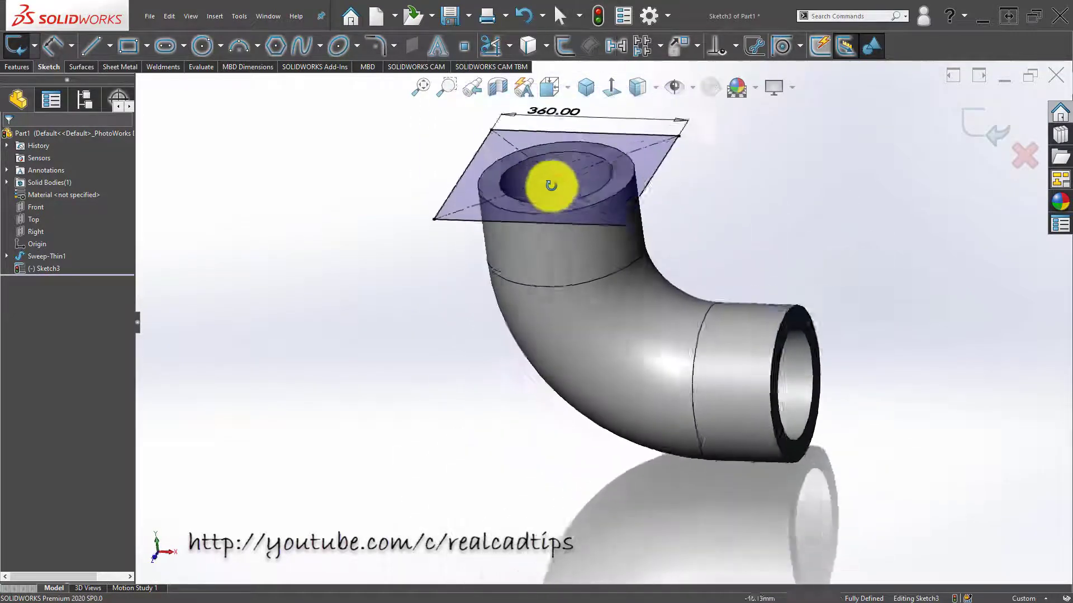
scroll(546, 172, down, 4)
click(575, 199)
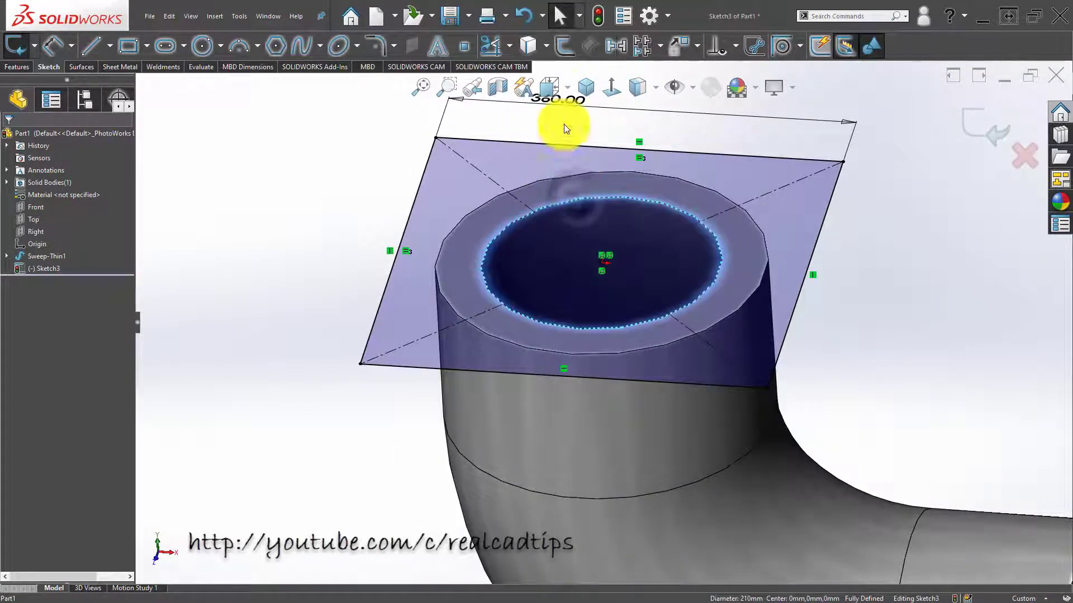
scroll(586, 89, up, 2)
click(540, 45)
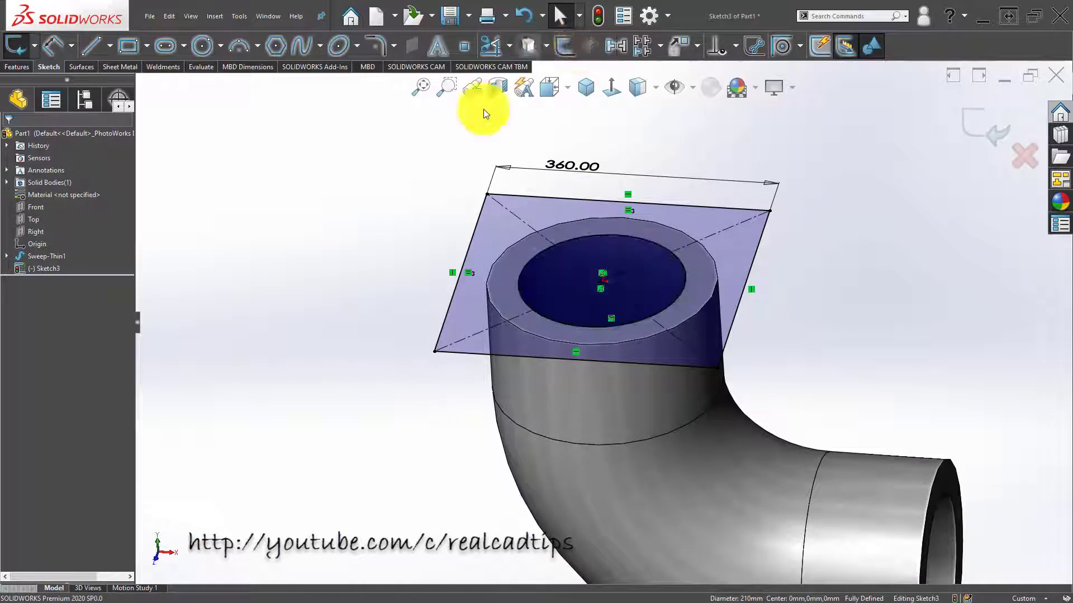
Extrude the square sketch with its circular opening 50 mm back along the pipe as a merged flange.
click(17, 66)
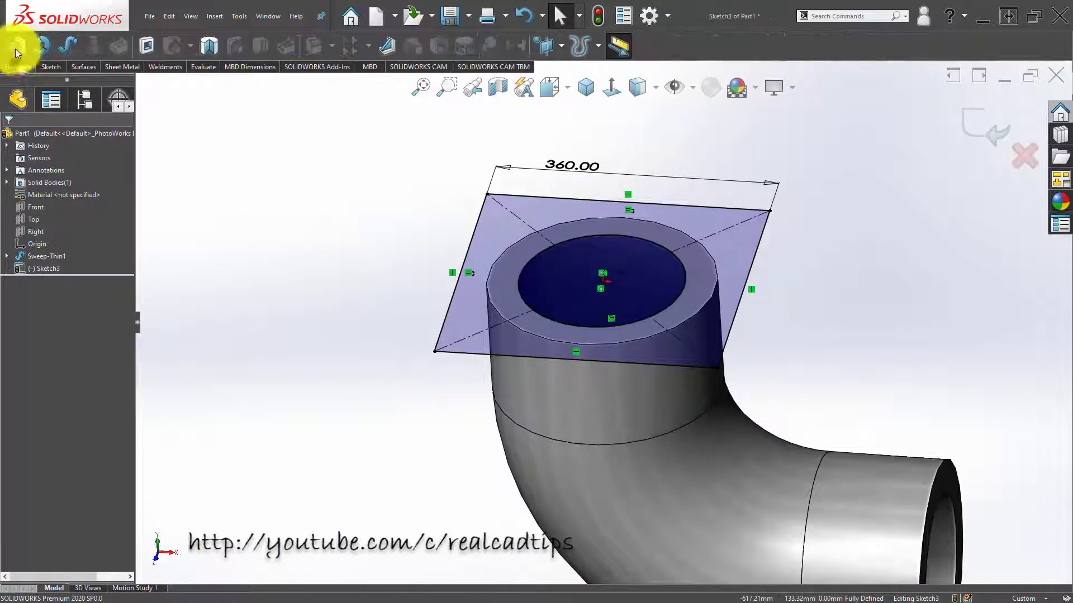
click(16, 47)
middle_drag(527, 289, 531, 333)
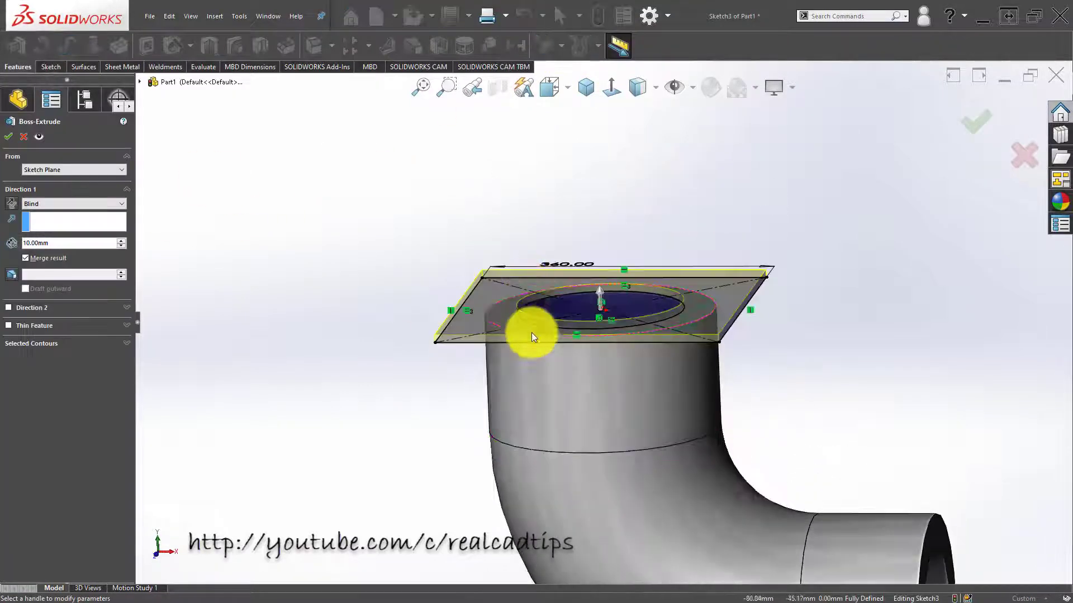
drag(605, 290, 599, 380)
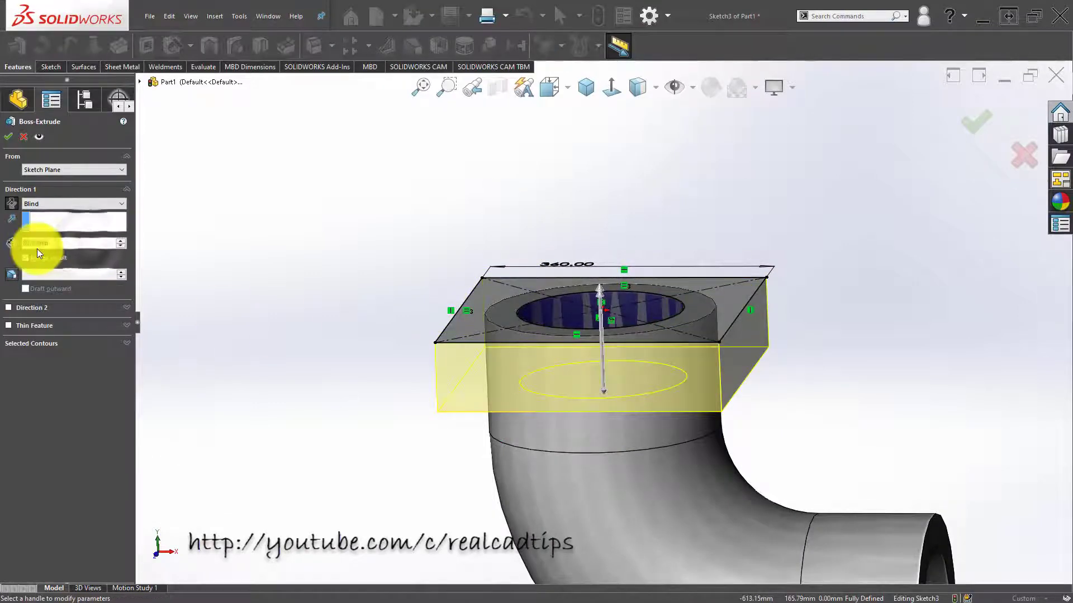
text(50)
key(Return)
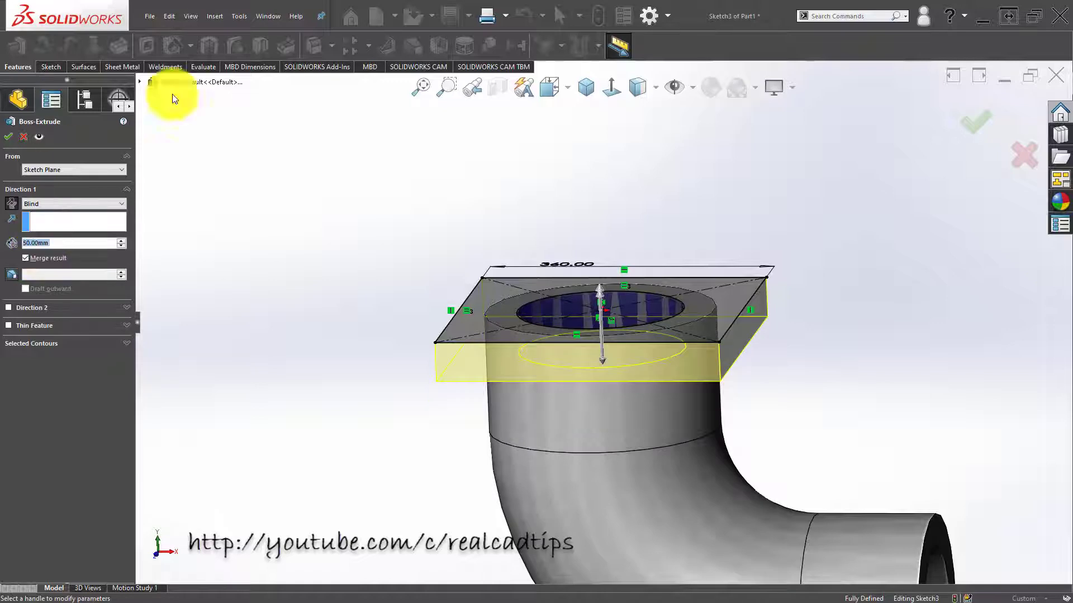
click(979, 126)
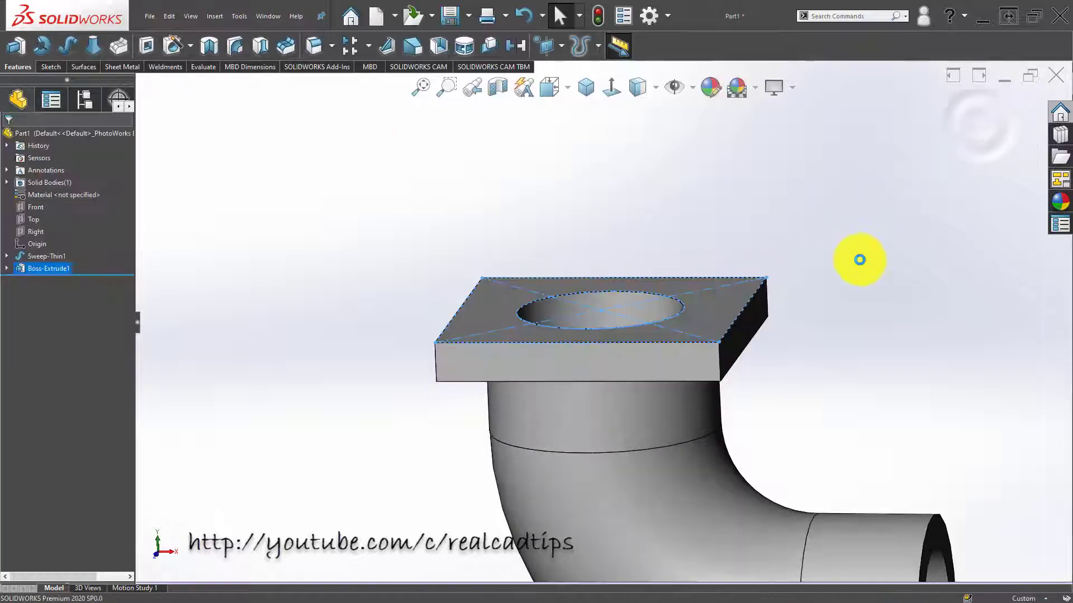
click(857, 252)
Start a sketch on the ring-shaped face at the pipe's other open end and view it face-on.
middle_drag(693, 370, 789, 455)
scroll(790, 457, down, 3)
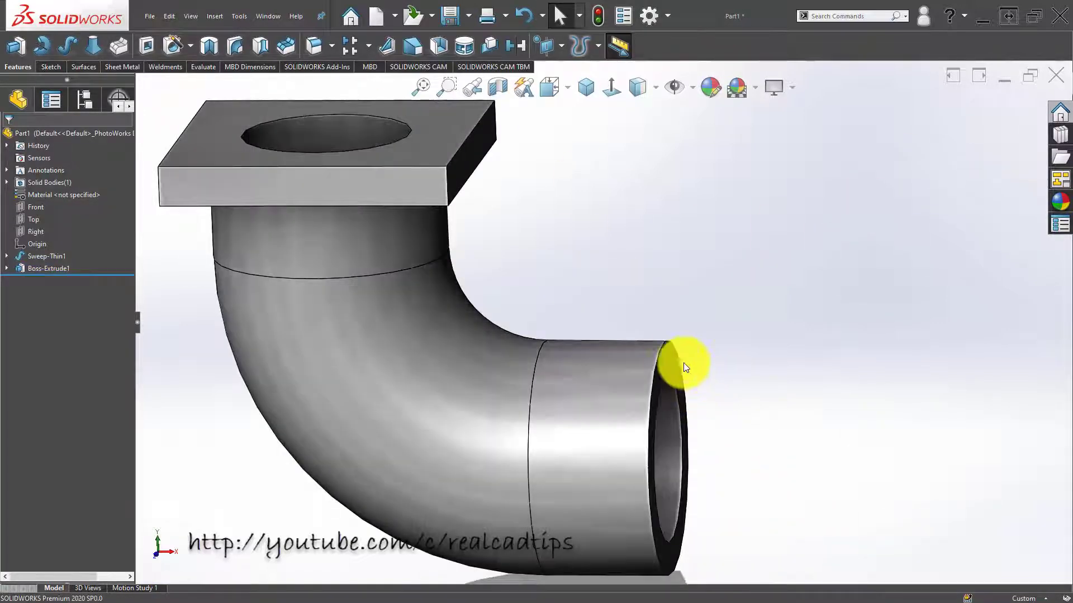
click(682, 360)
click(719, 324)
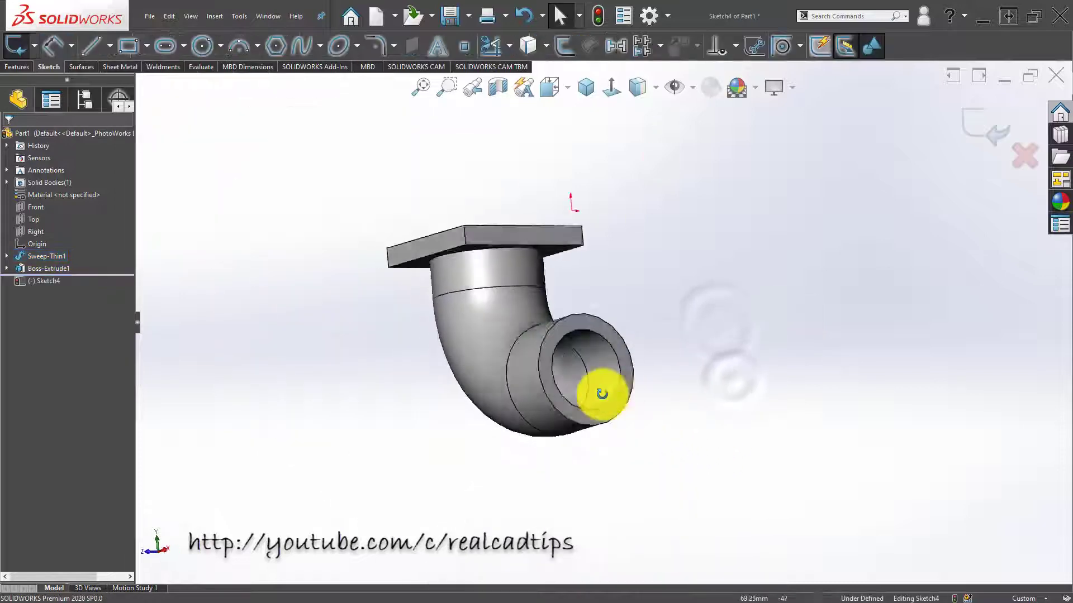
click(611, 92)
click(726, 301)
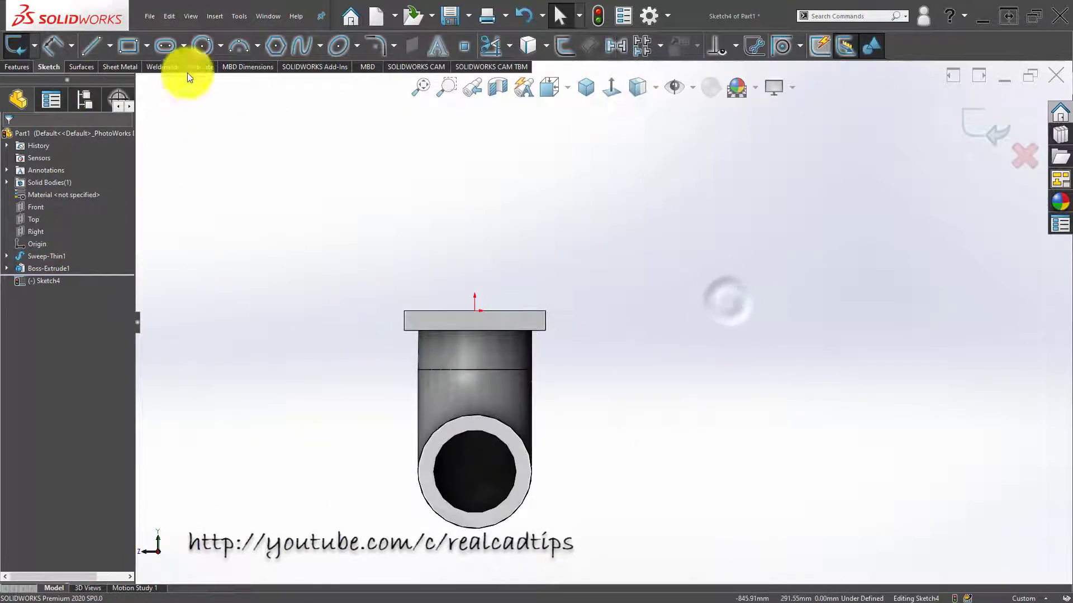
Activate the center rectangle tool and turn off the Ambient Occlusion display effect.
click(51, 178)
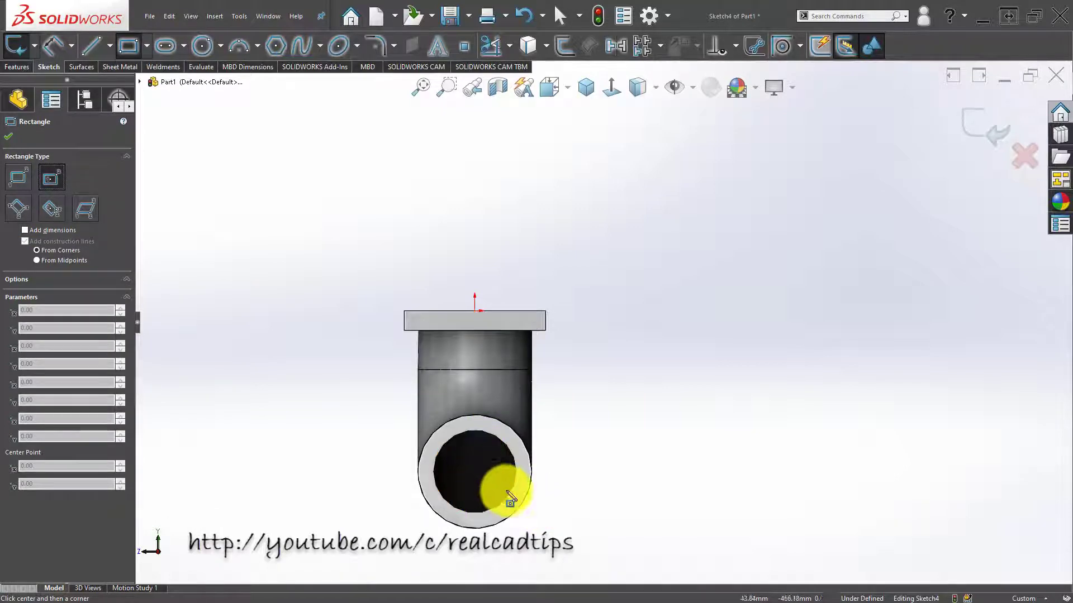
scroll(503, 491, down, 6)
scroll(538, 311, up, 2)
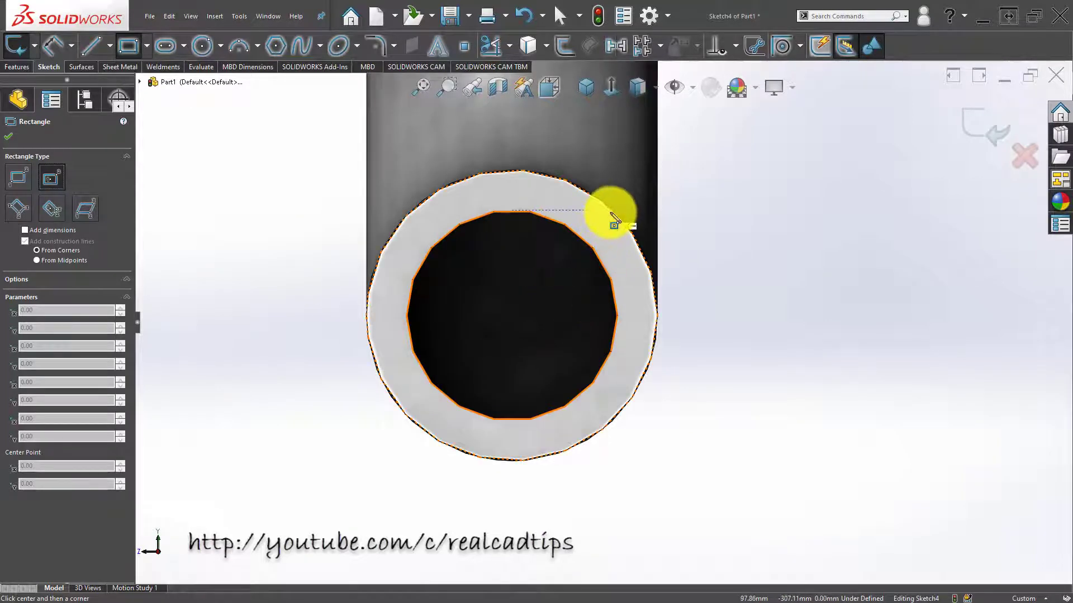
click(792, 86)
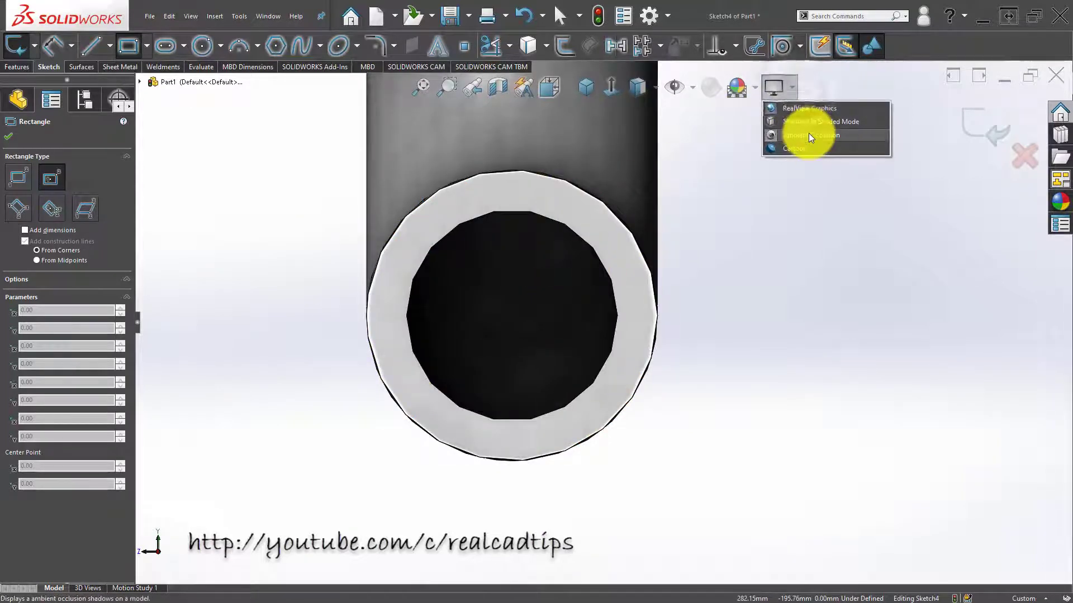
click(808, 135)
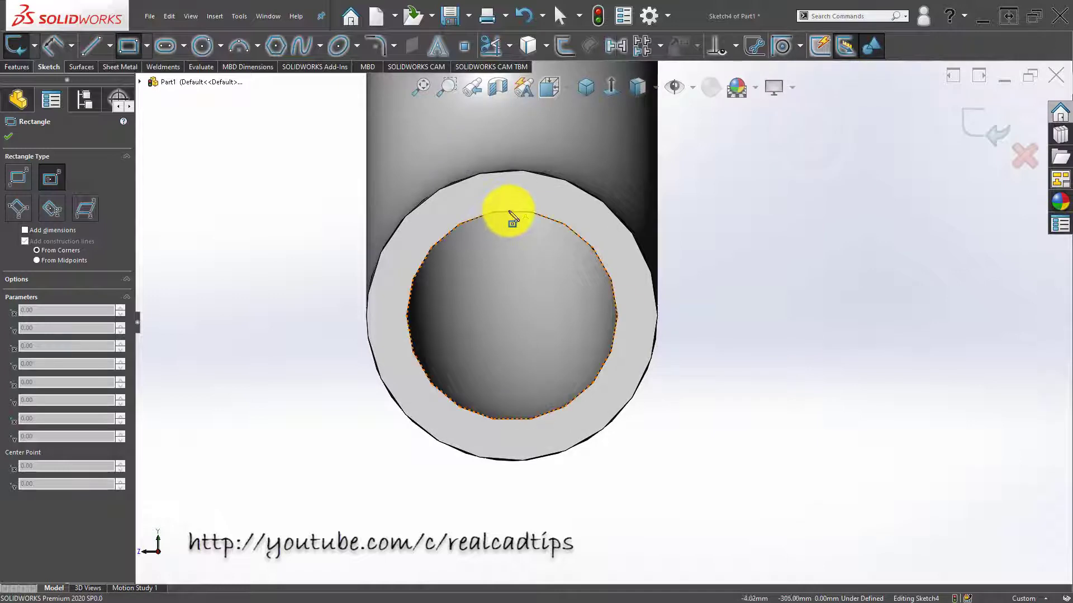
Sketch a center rectangle about 434 mm wide and 361 mm high, centered on the pipe's circular opening.
click(512, 315)
click(729, 496)
scroll(600, 320, up, 5)
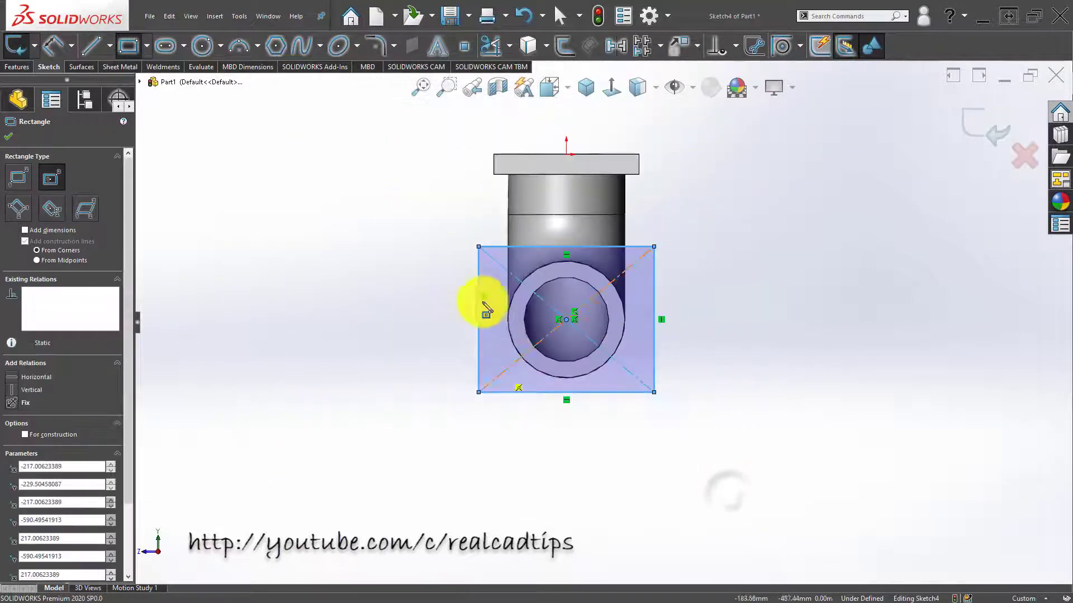
key(Escape)
Add an Equal relation between the new rectangle's upper horizontal side and its adjacent vertical side.
click(498, 246)
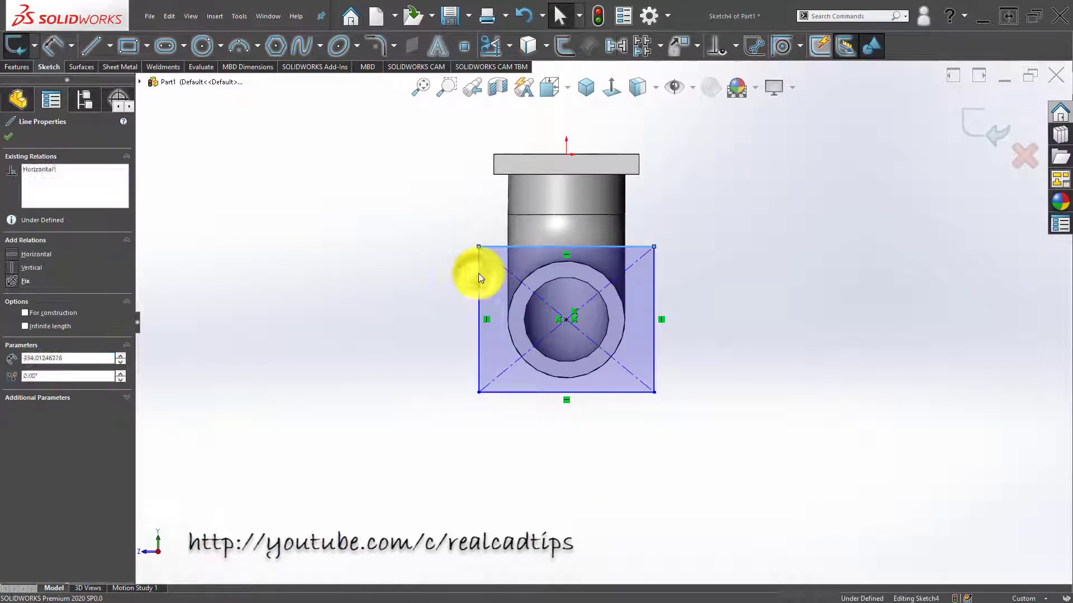
ctrl+click(478, 273)
click(595, 224)
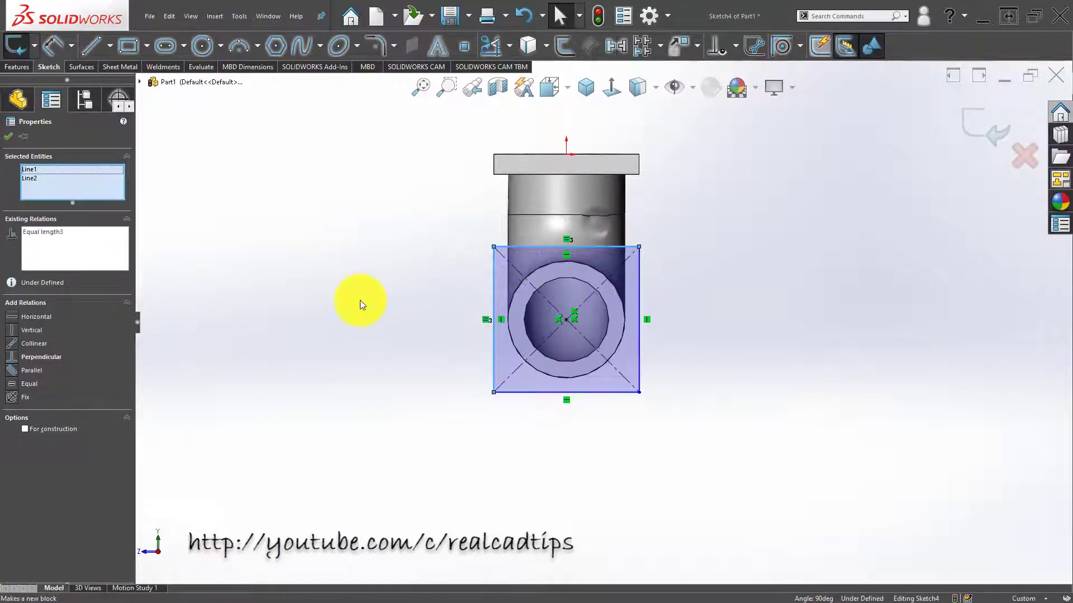
Dimension the square's vertical side at 360 mm.
right_drag(359, 299, 444, 227)
click(497, 275)
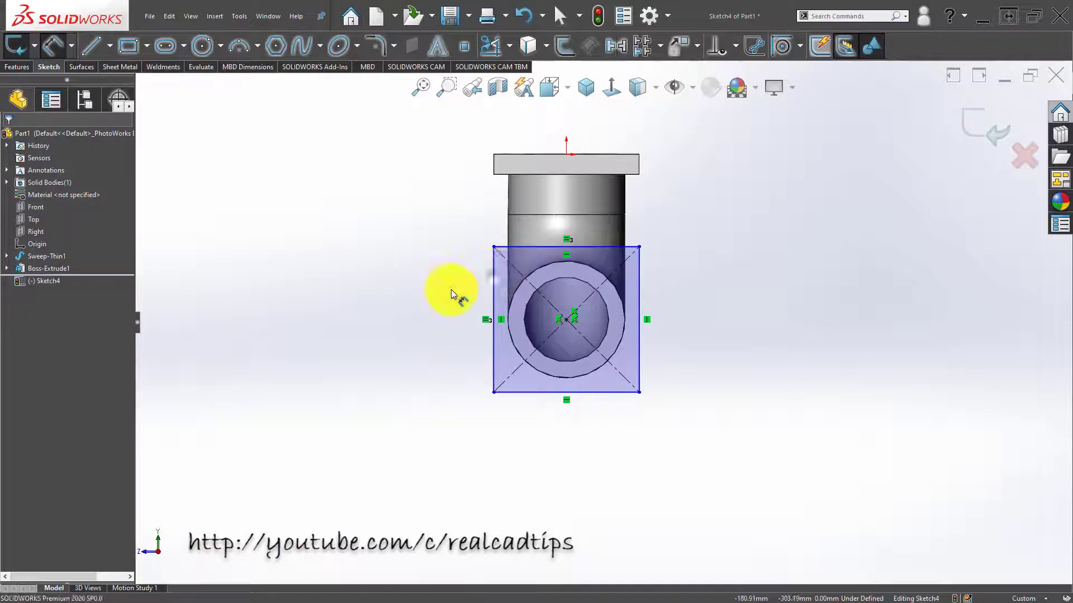
click(423, 291)
text(360)
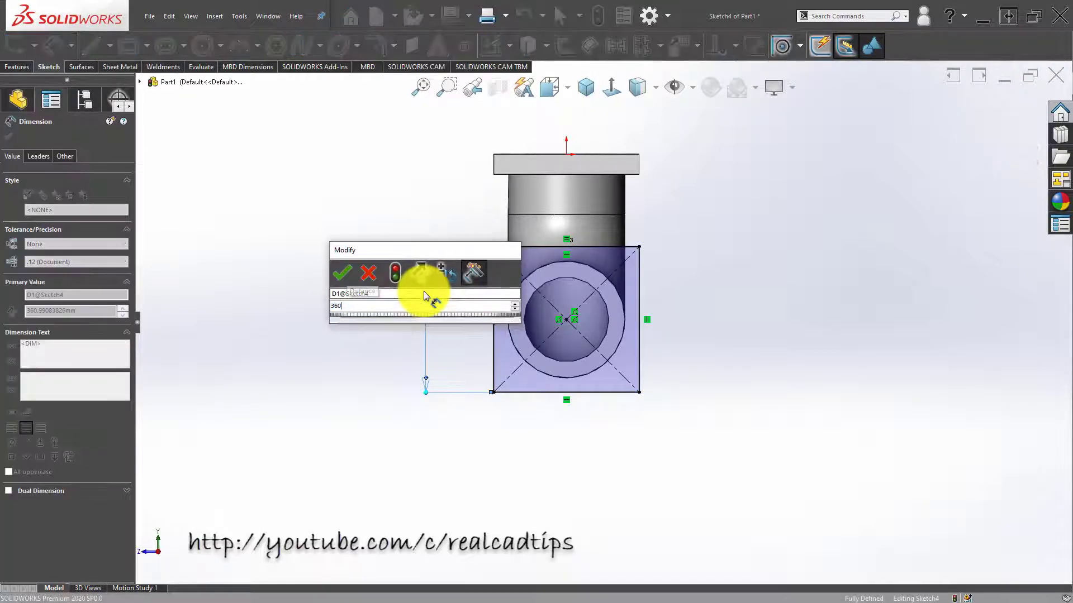
key(Return)
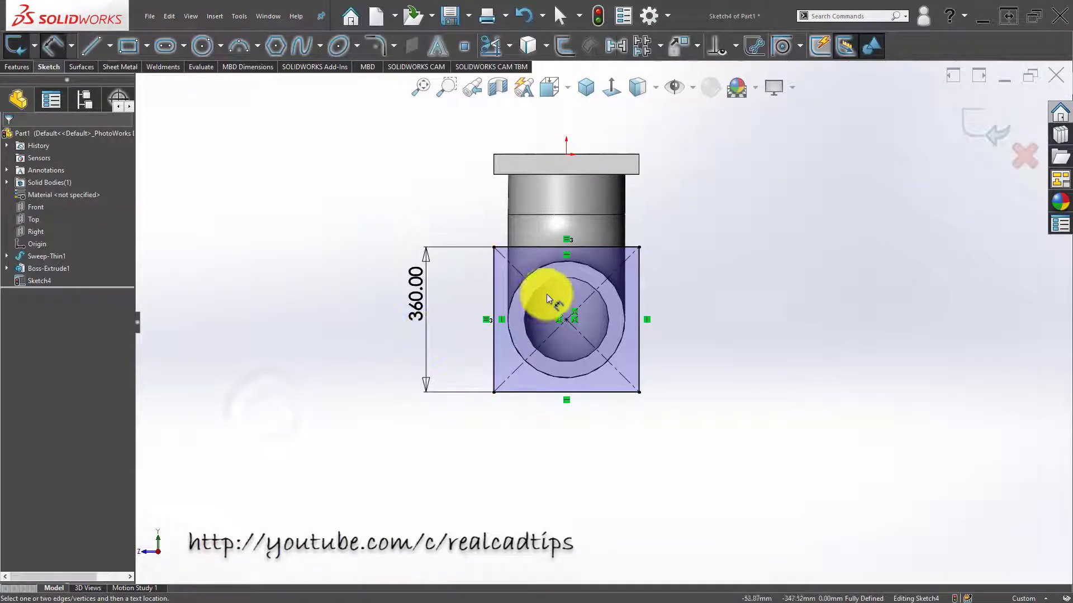
Convert the inner circular edge of this pipe end face into the square sketch with Convert Entities.
scroll(546, 294, down, 4)
key(Escape)
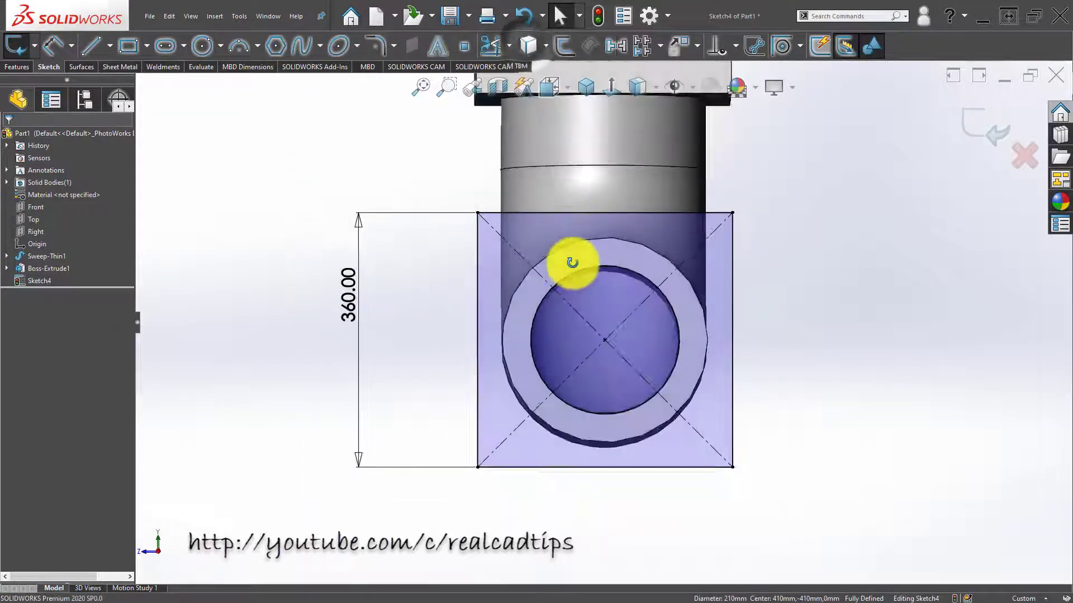
Extrude the second flange sketch 50 mm in the reversed direction, back along the pipe, with the result merged.
middle_drag(568, 263, 606, 160)
click(17, 66)
click(17, 46)
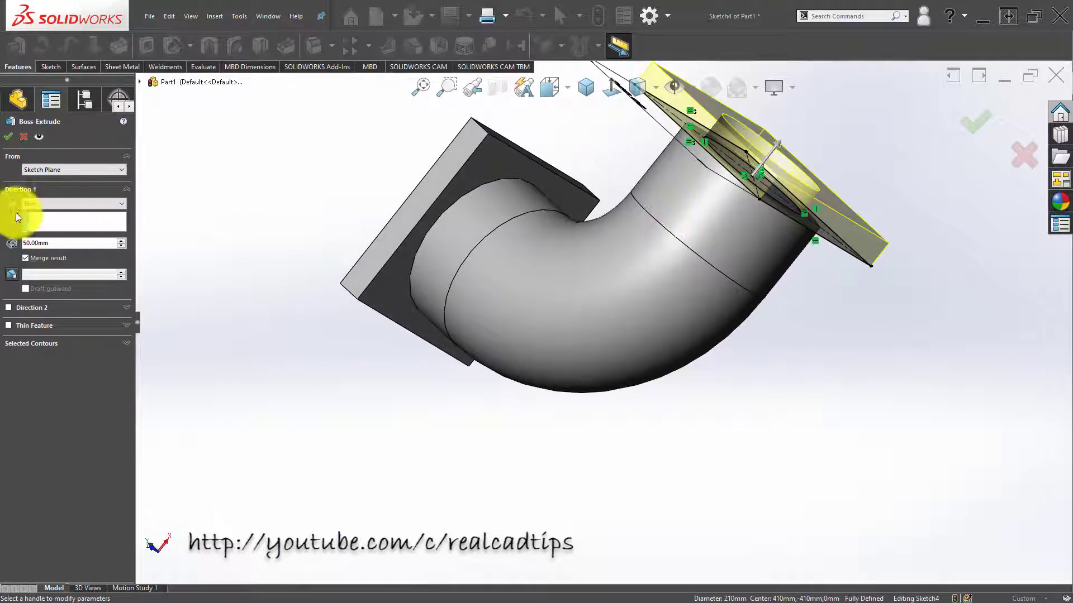
click(12, 203)
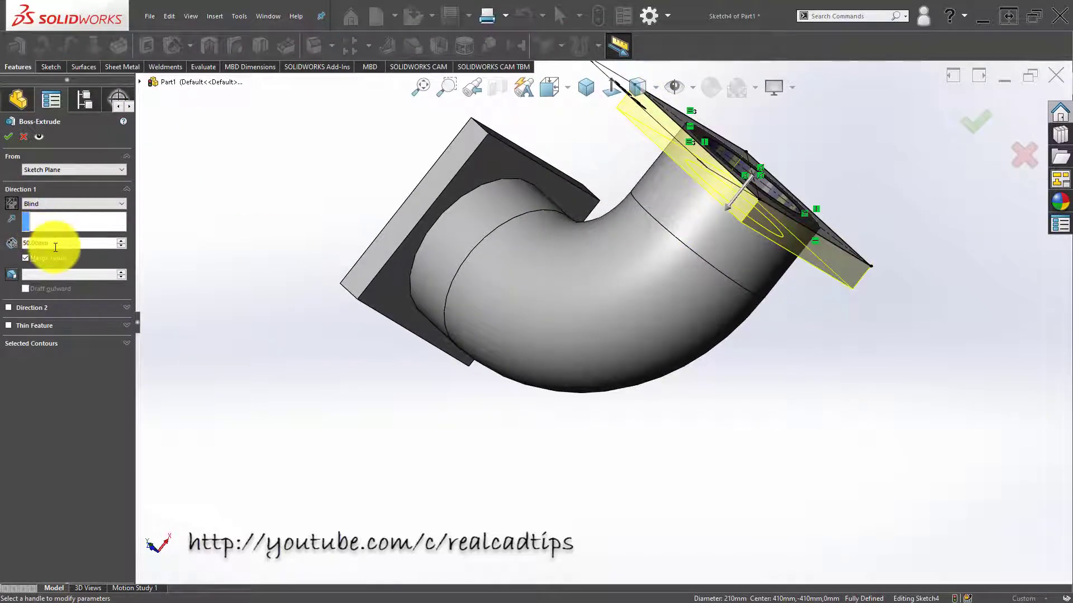
click(9, 136)
click(306, 376)
Start a sketch on the outer face of the first flange, around the bore, and view it face-on.
scroll(678, 305, up, 3)
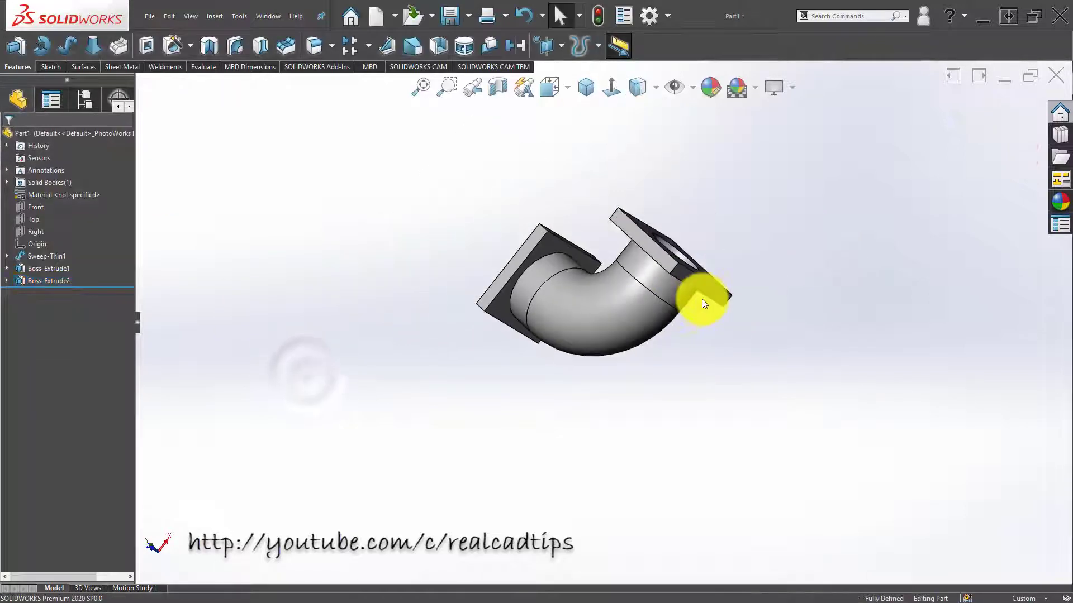
middle_drag(709, 277, 677, 423)
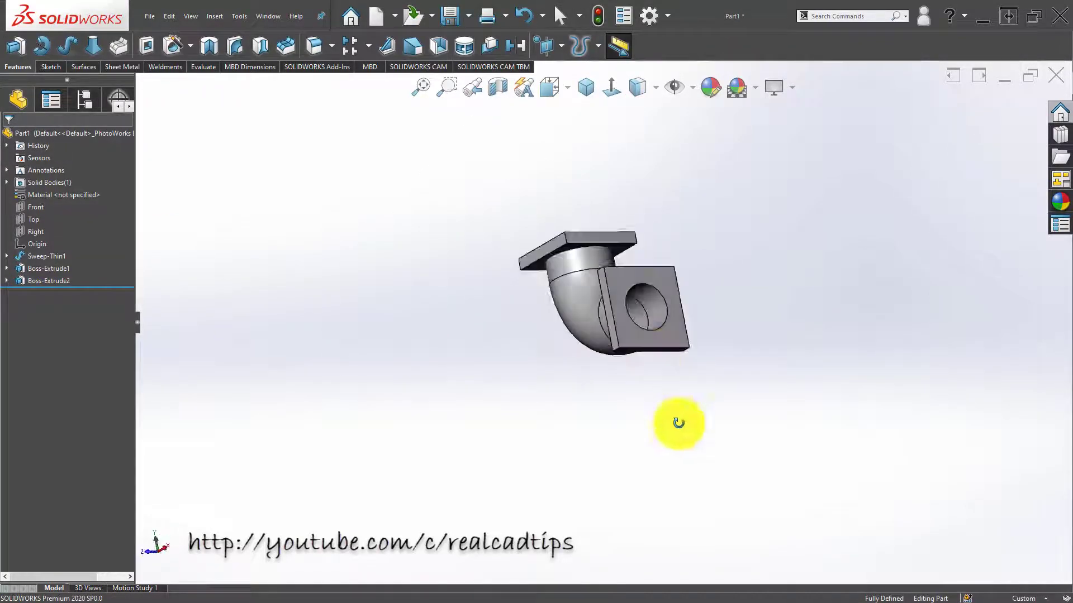
scroll(651, 342, down, 5)
middle_drag(573, 267, 653, 400)
scroll(565, 217, down, 5)
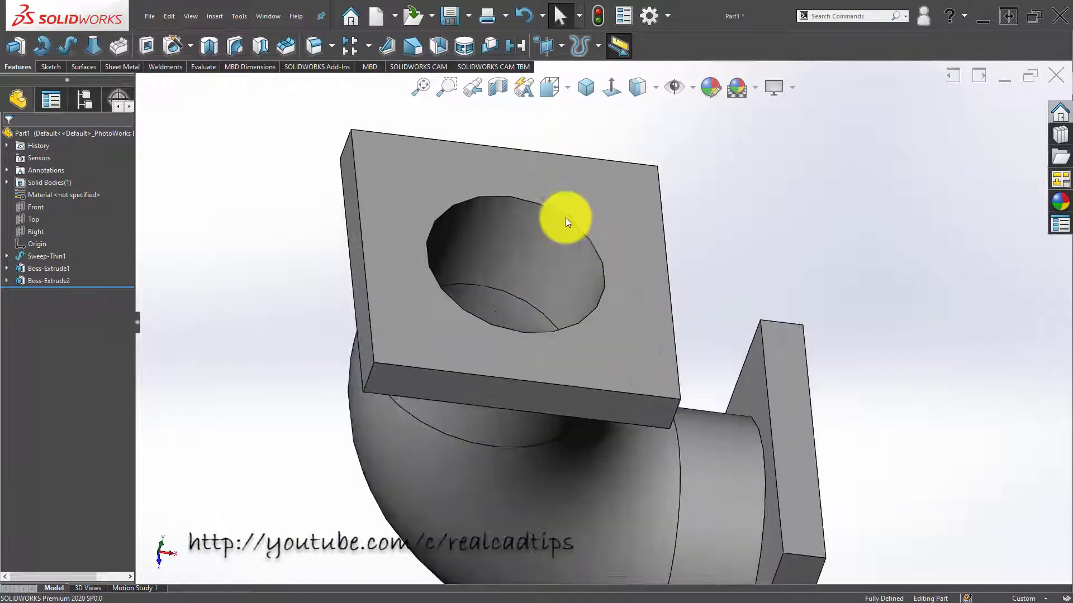
click(451, 171)
click(496, 136)
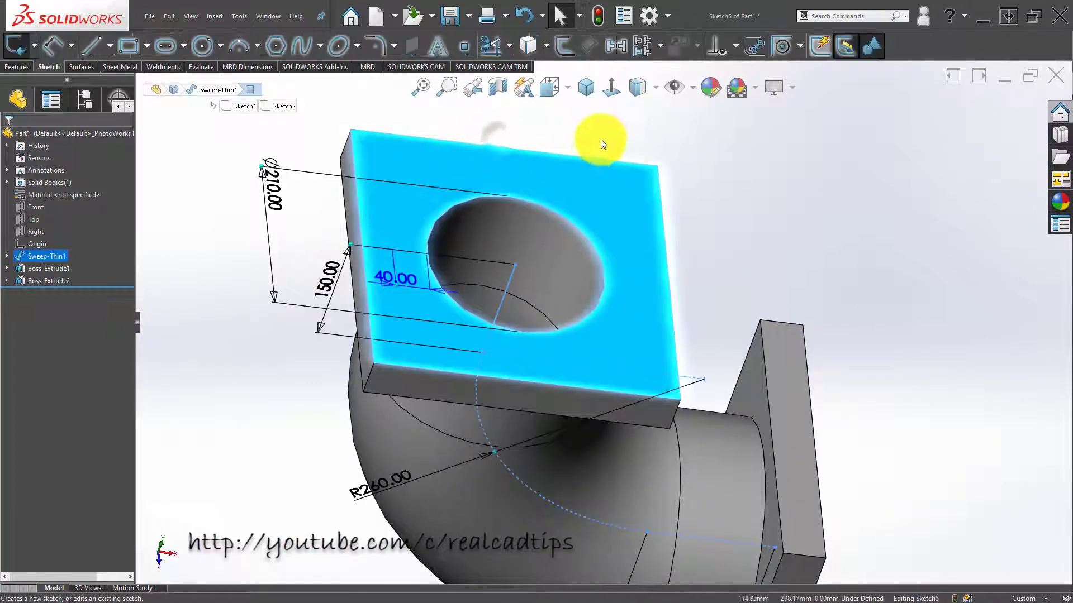
click(615, 87)
click(215, 332)
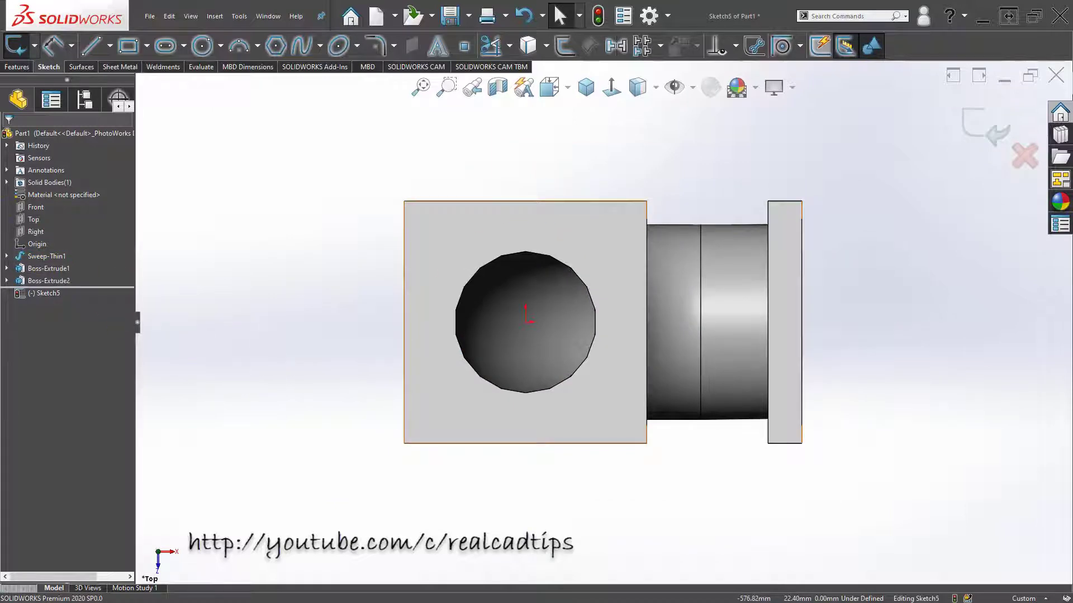
Sketch a center rectangle about 278 mm wide on the first flange's face, centered on the origin.
click(127, 46)
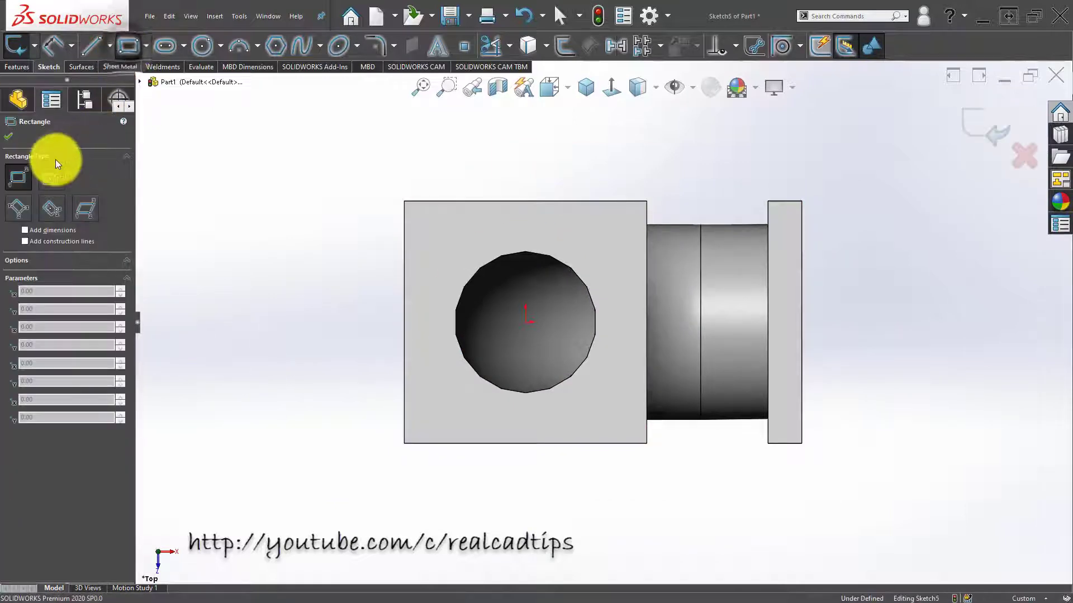
click(51, 178)
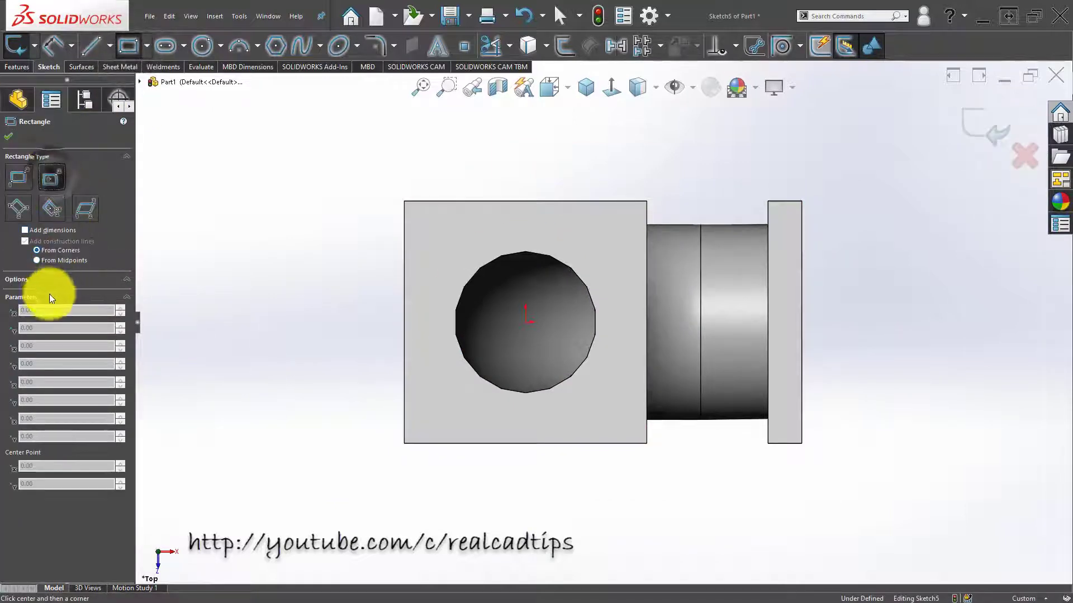
click(526, 322)
click(619, 412)
key(Escape)
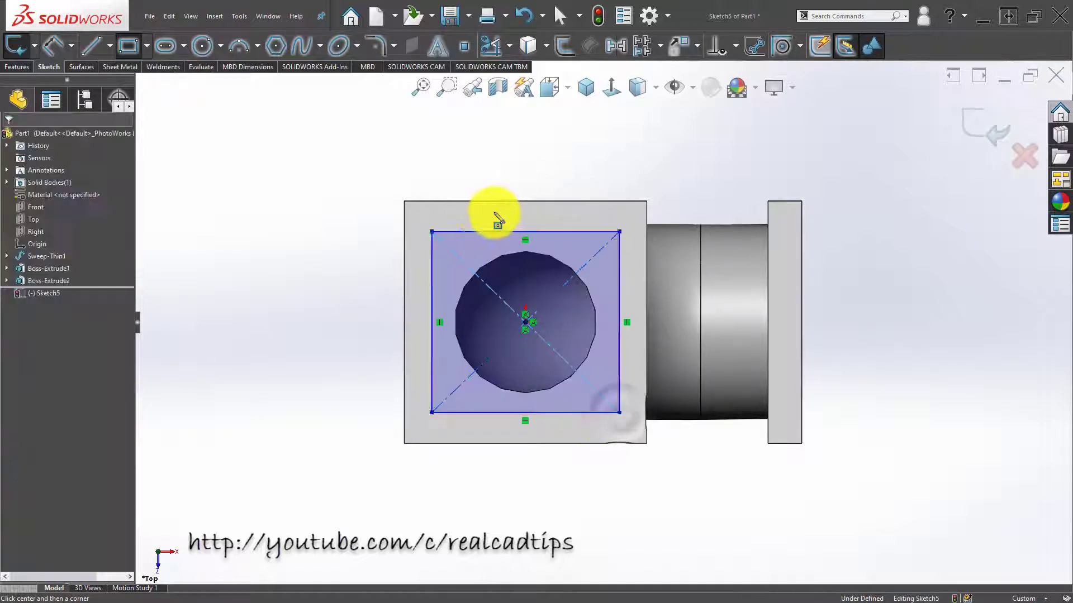
Add an Equal relation between the horizontal and vertical sides of the rectangle on the flange face.
click(469, 231)
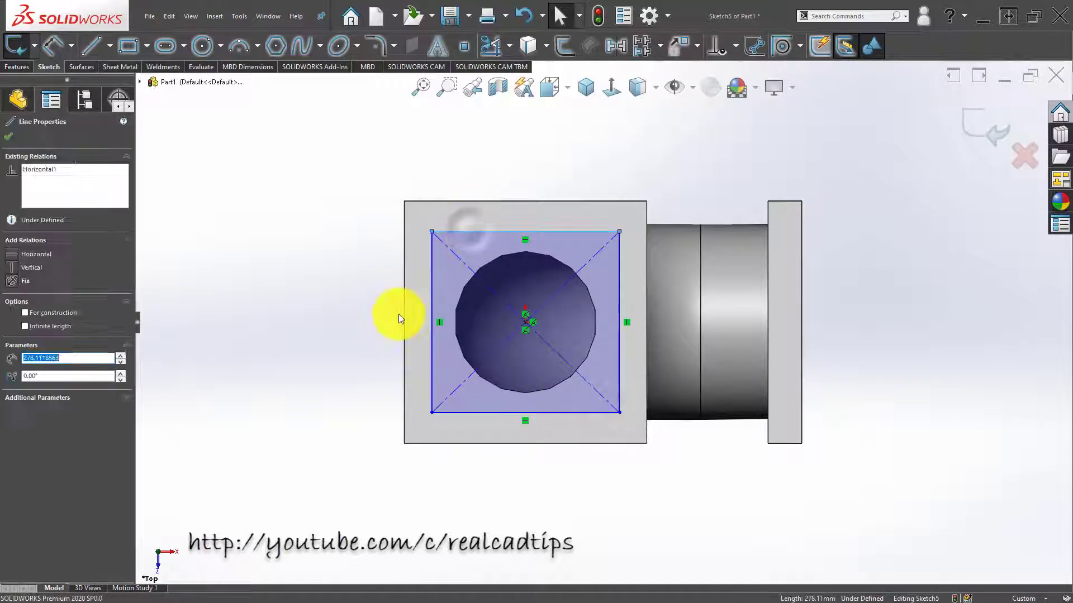
ctrl+click(432, 256)
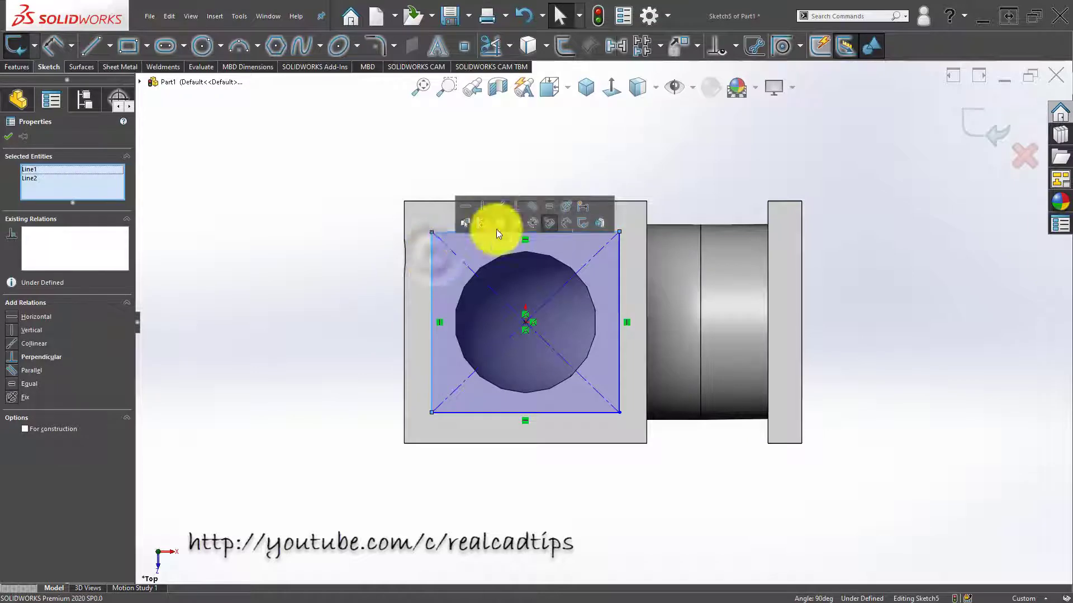
click(549, 209)
click(286, 294)
Dimension the horizontal side of the square on the flange face at 250 mm.
scroll(396, 295, down, 2)
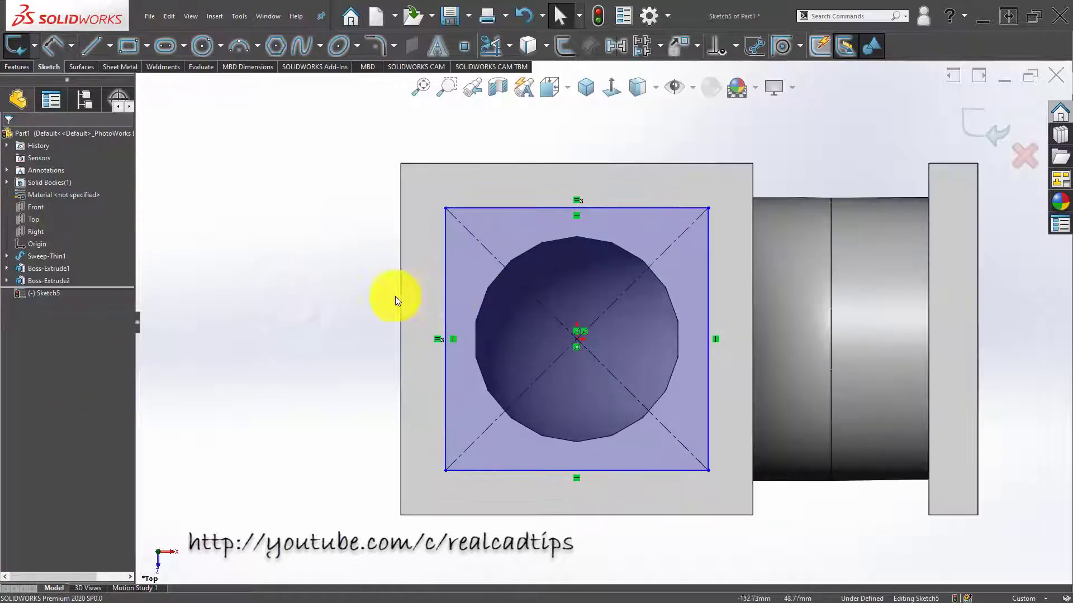
scroll(324, 326, up, 3)
right_drag(321, 333, 330, 302)
scroll(553, 240, down, 2)
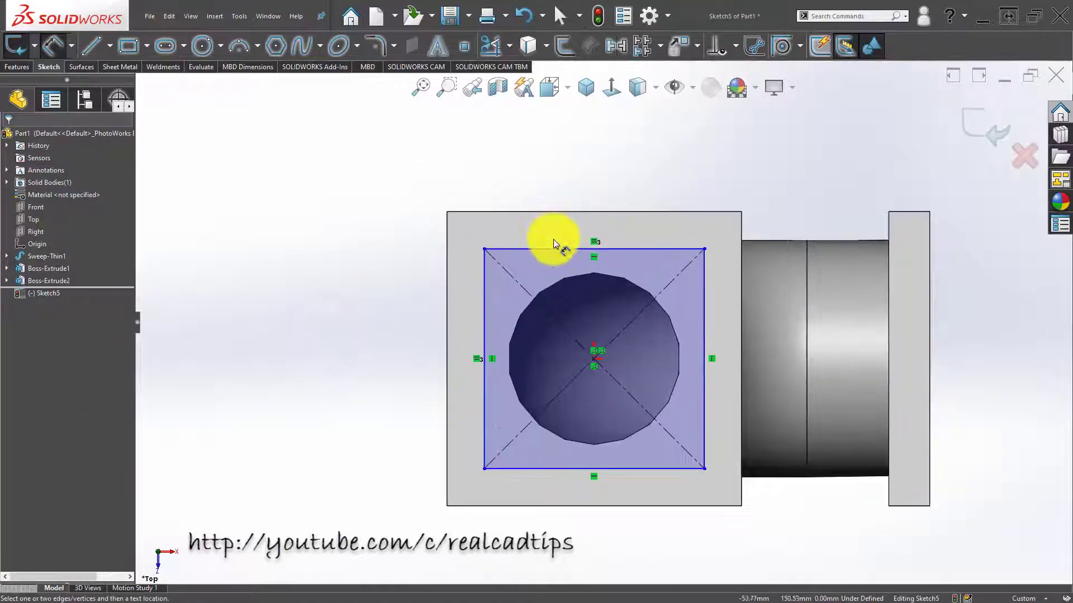
click(557, 249)
click(575, 176)
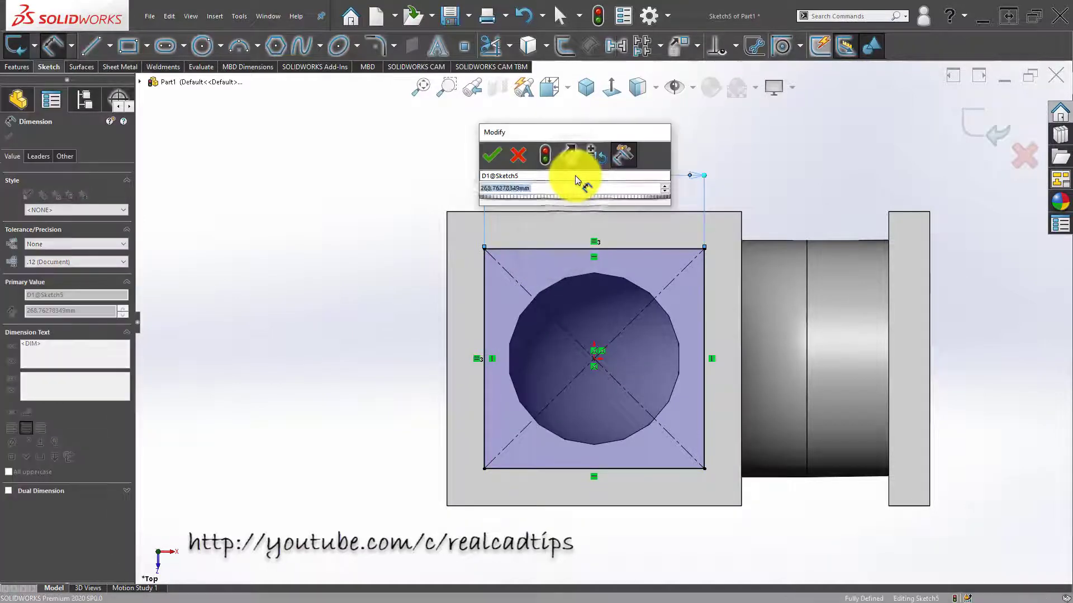
text(250)
key(Return)
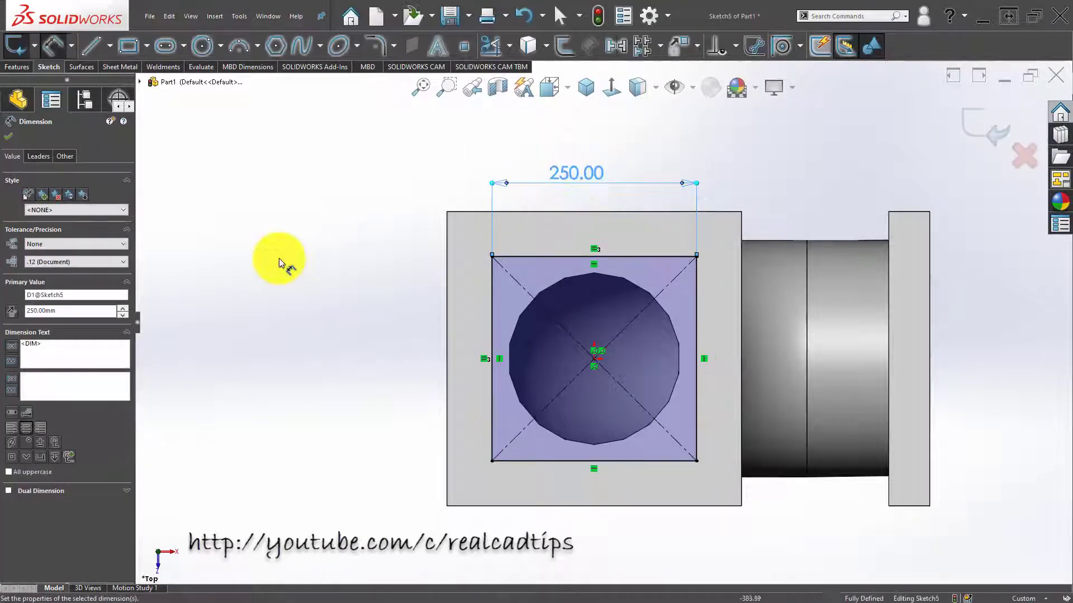
Finish the dimension and exit the sketch of the 250 mm square on the first flange's face.
click(279, 257)
click(300, 168)
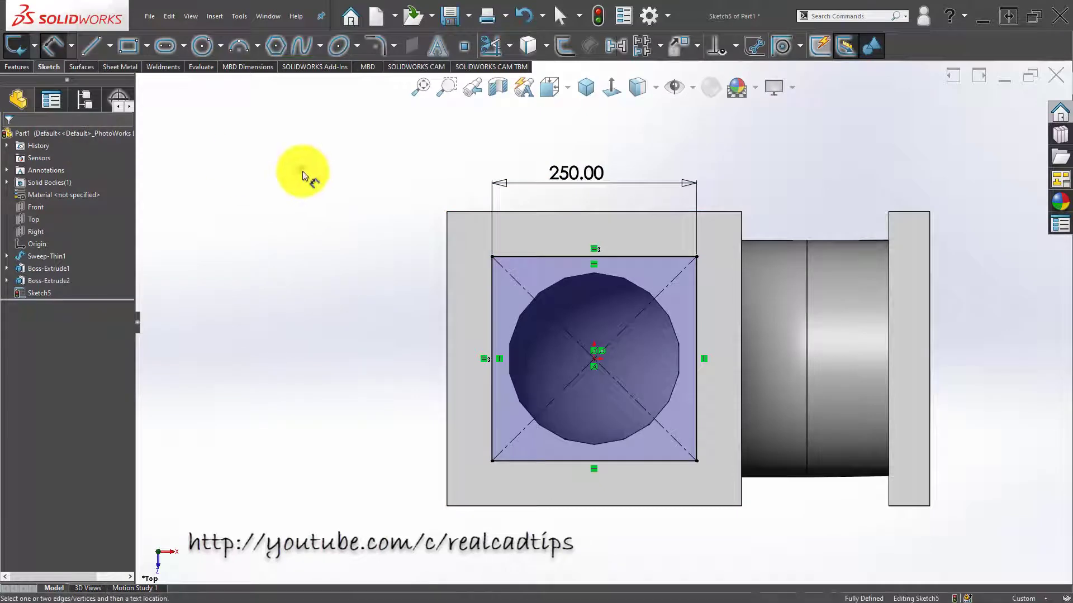
click(431, 226)
middle_drag(431, 226, 922, 134)
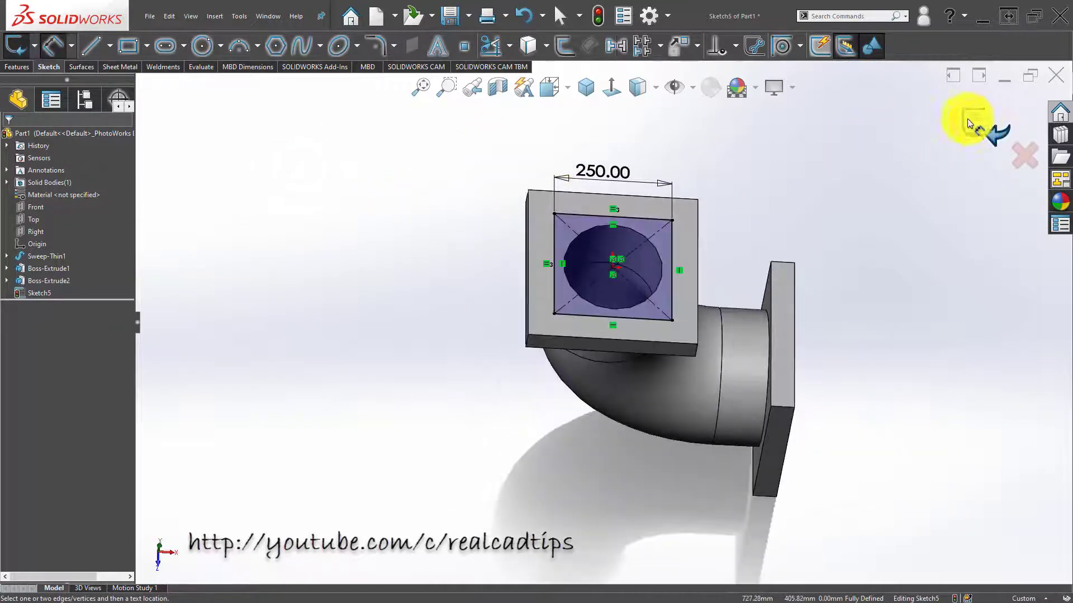
click(968, 123)
Start a Hole Wizard feature using the legacy hole type with the Counterbored profile.
click(25, 67)
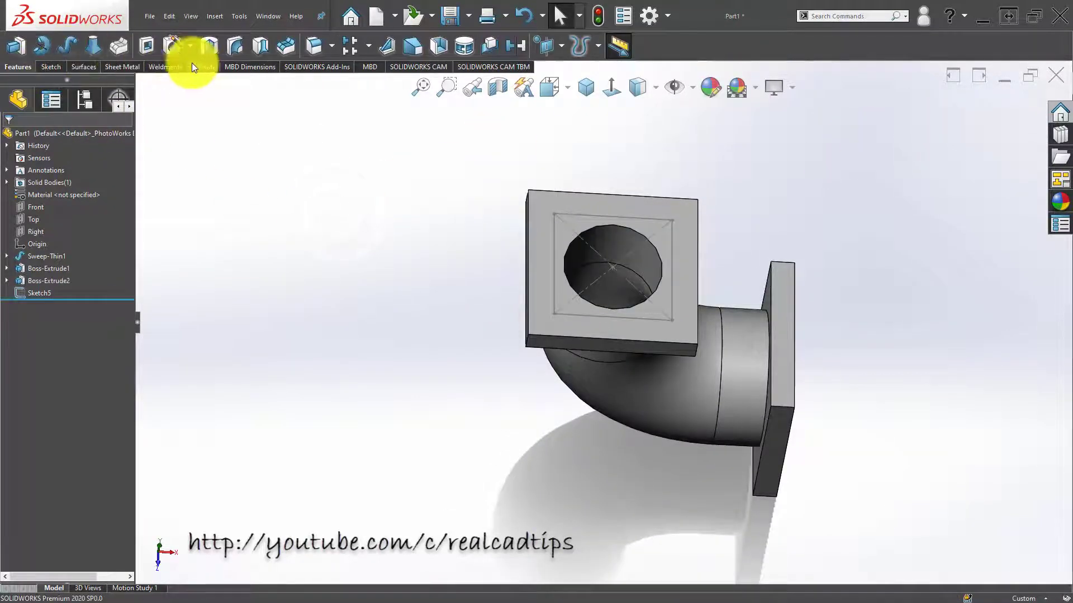
click(172, 47)
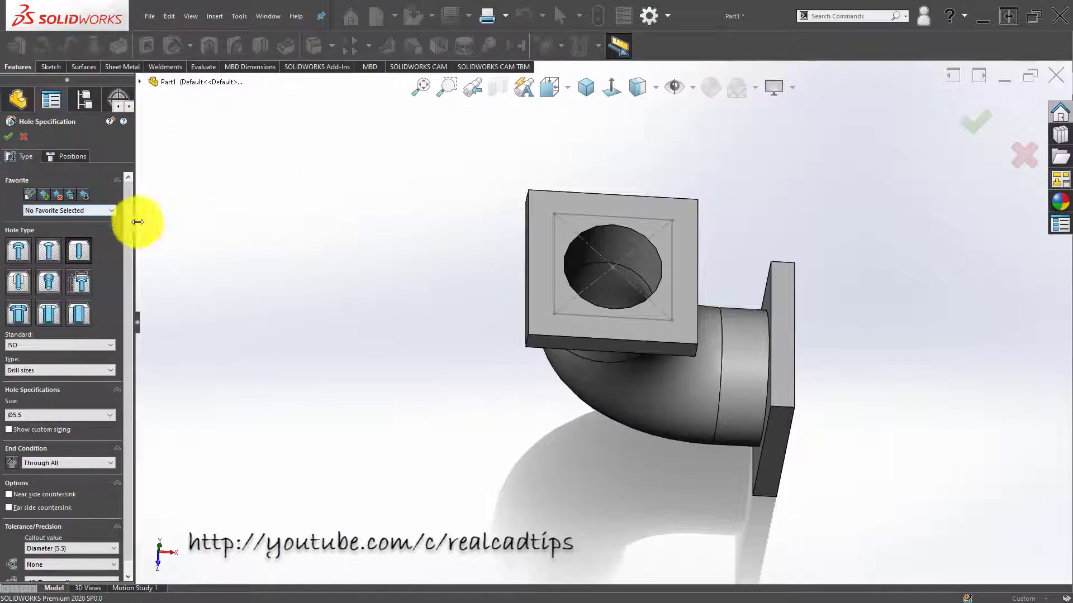
click(85, 283)
click(602, 310)
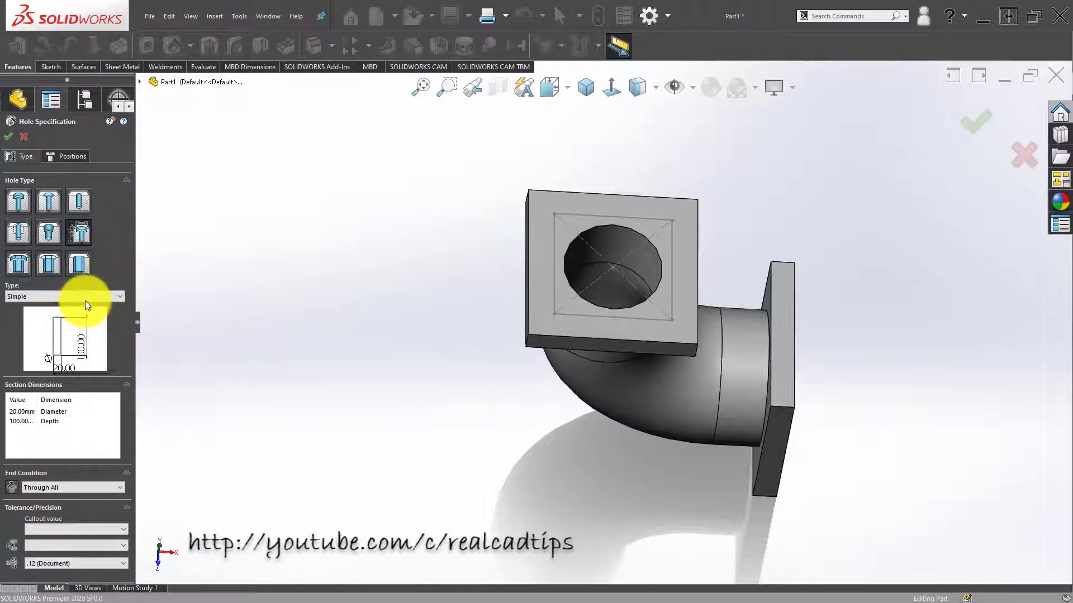
click(85, 301)
click(82, 350)
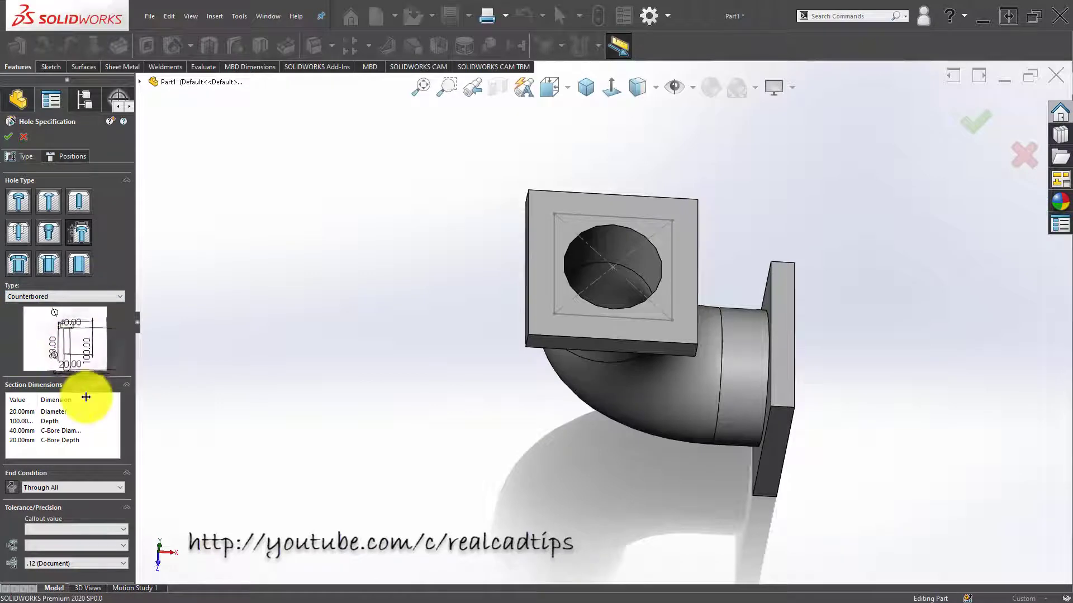
Set the counterbored hole's diameter to 30 mm, its counterbore diameter to 60 mm and counterbore depth to 10 mm.
double_click(19, 410)
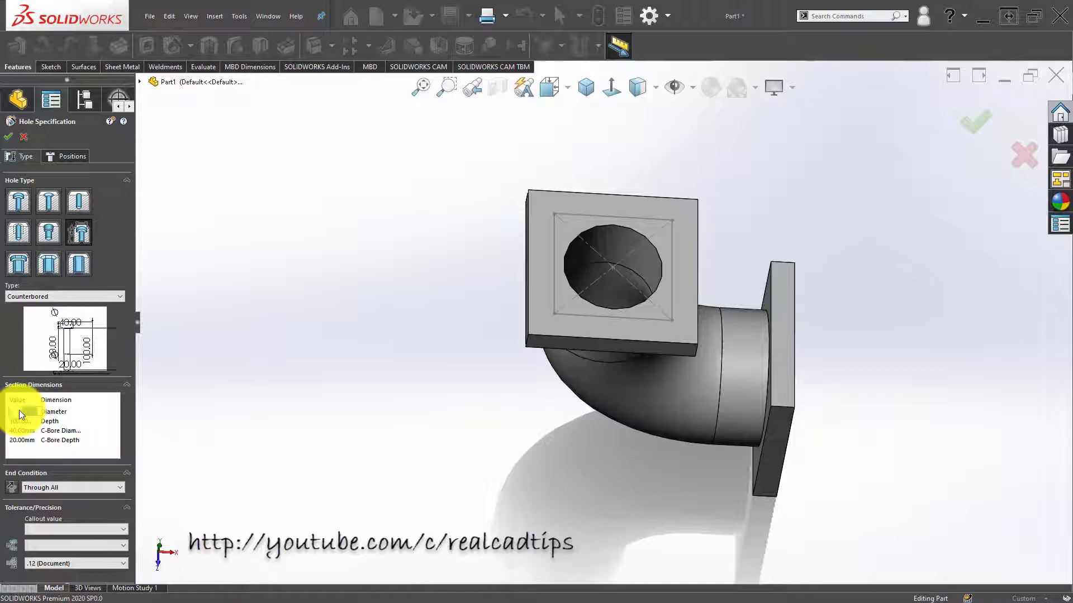
click(18, 421)
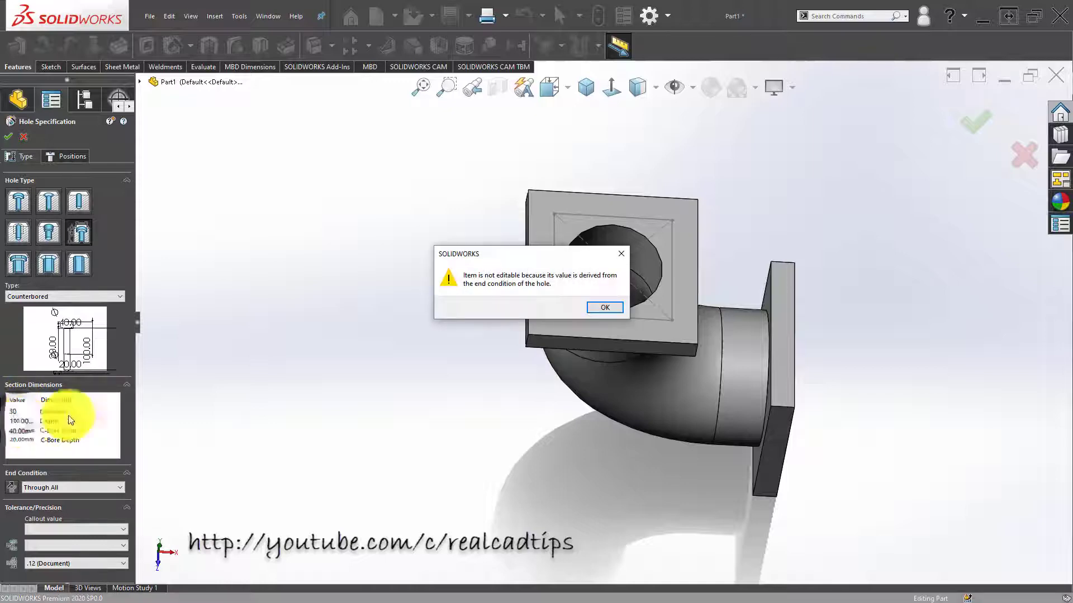
click(22, 421)
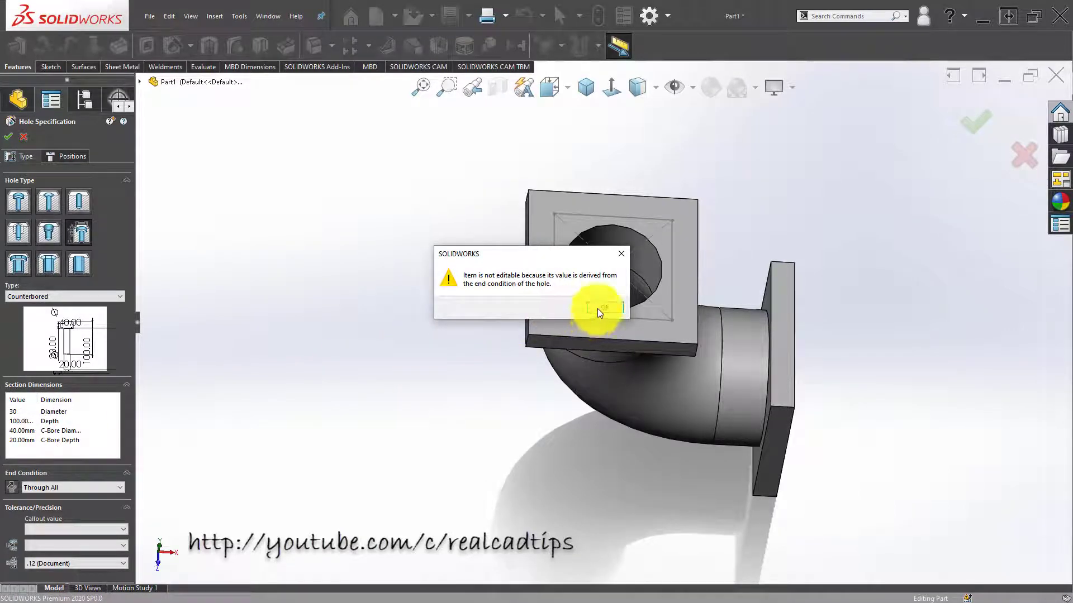
click(597, 308)
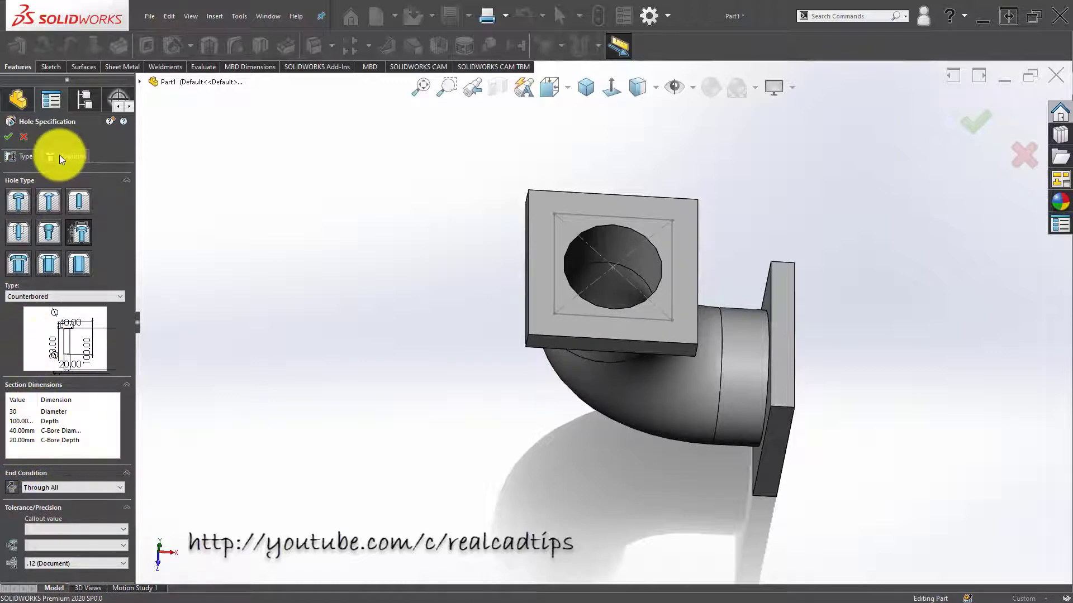
click(27, 430)
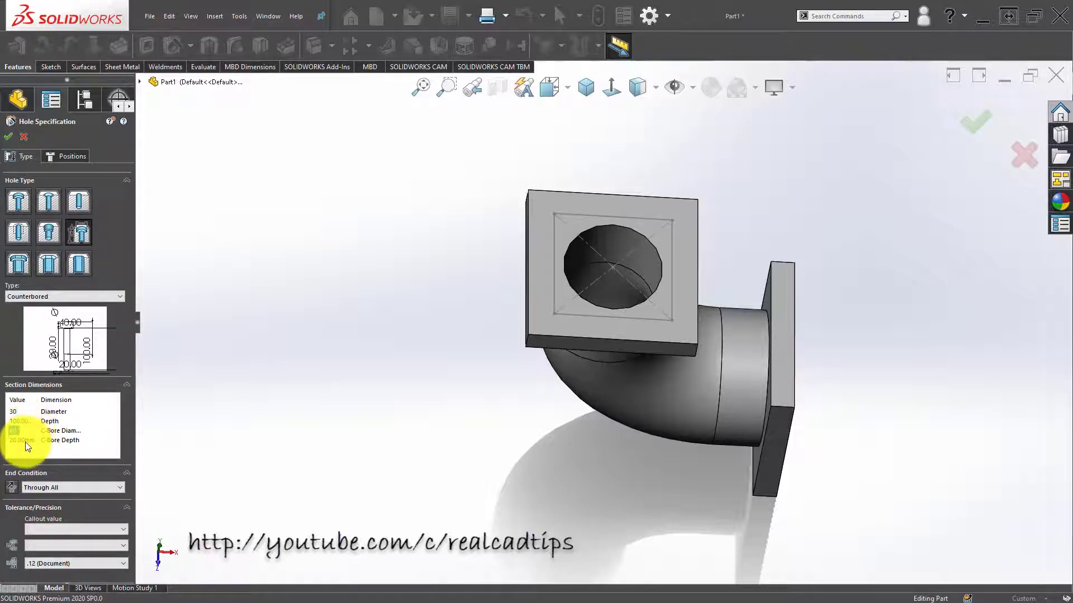
click(21, 440)
Position the holes with a 3D sketch, placing one at each corner of the square on the first flange's face.
click(62, 157)
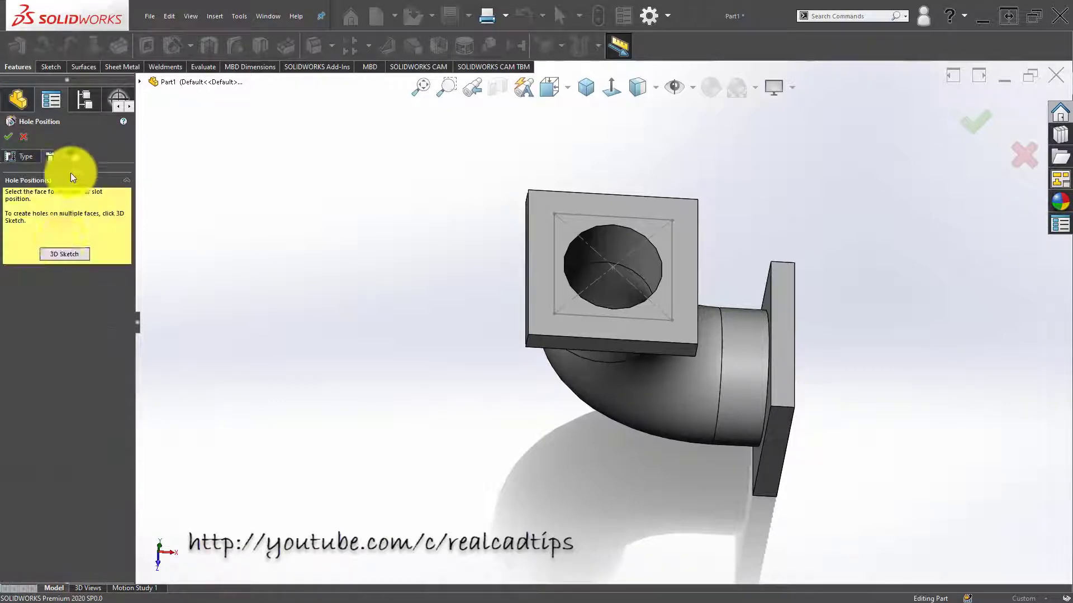
click(63, 254)
middle_drag(626, 314, 591, 197)
scroll(567, 213, down, 3)
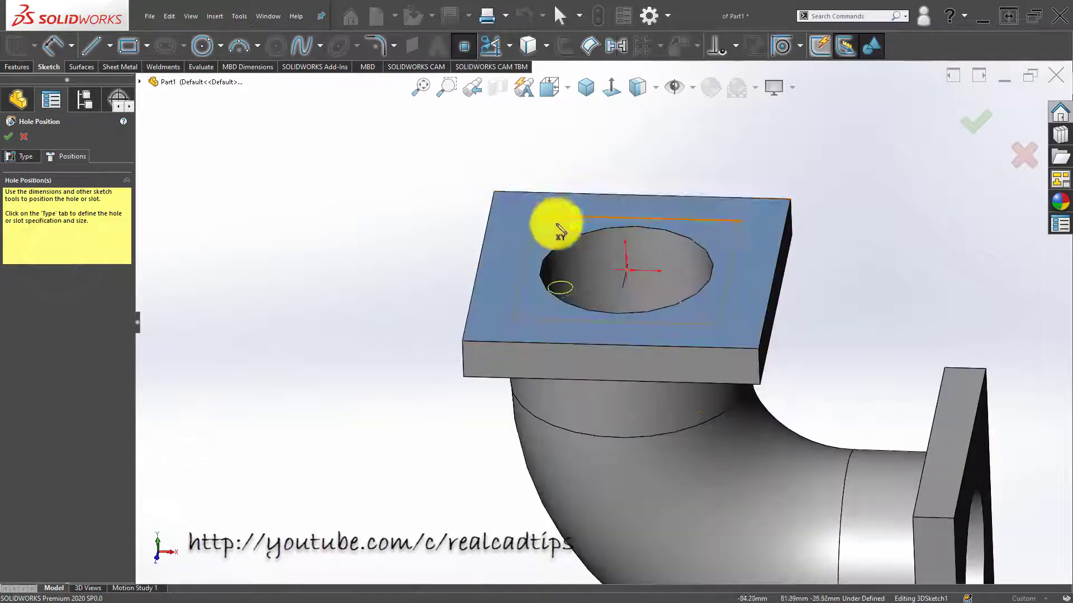
click(535, 215)
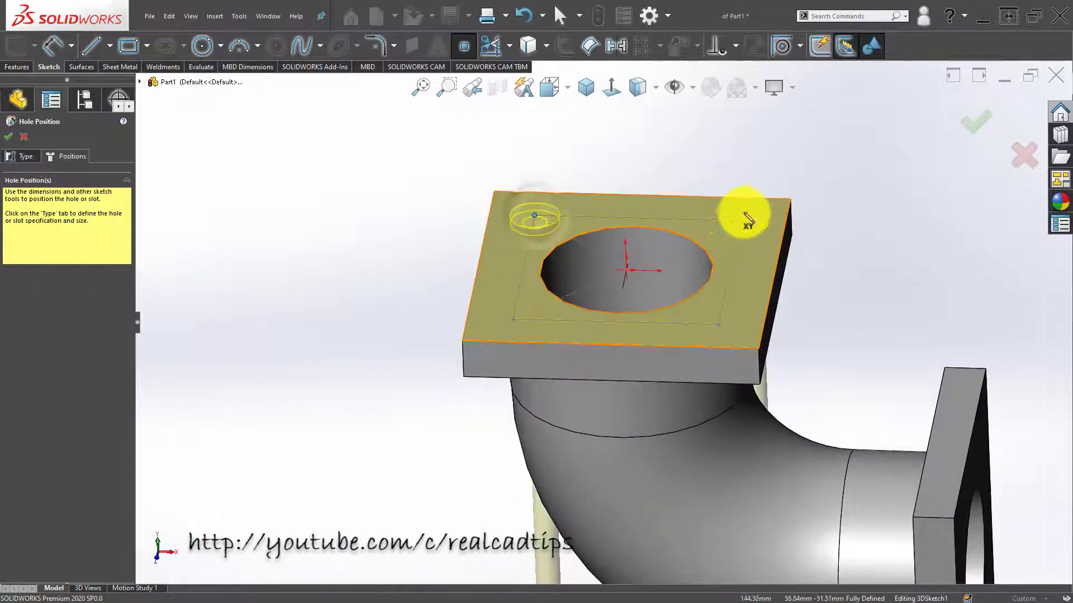
click(741, 222)
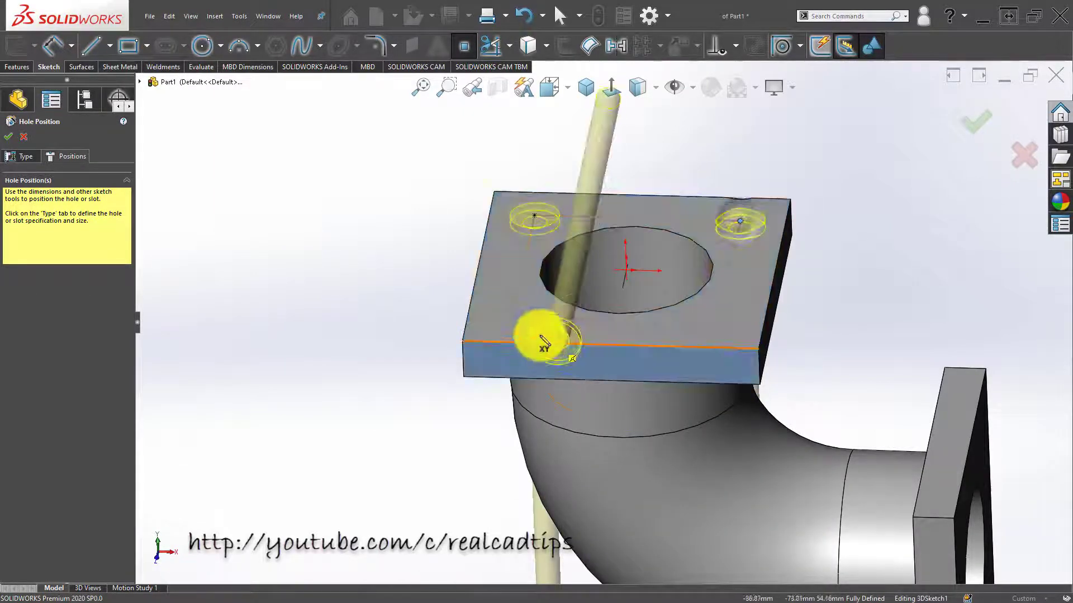
click(513, 323)
click(711, 329)
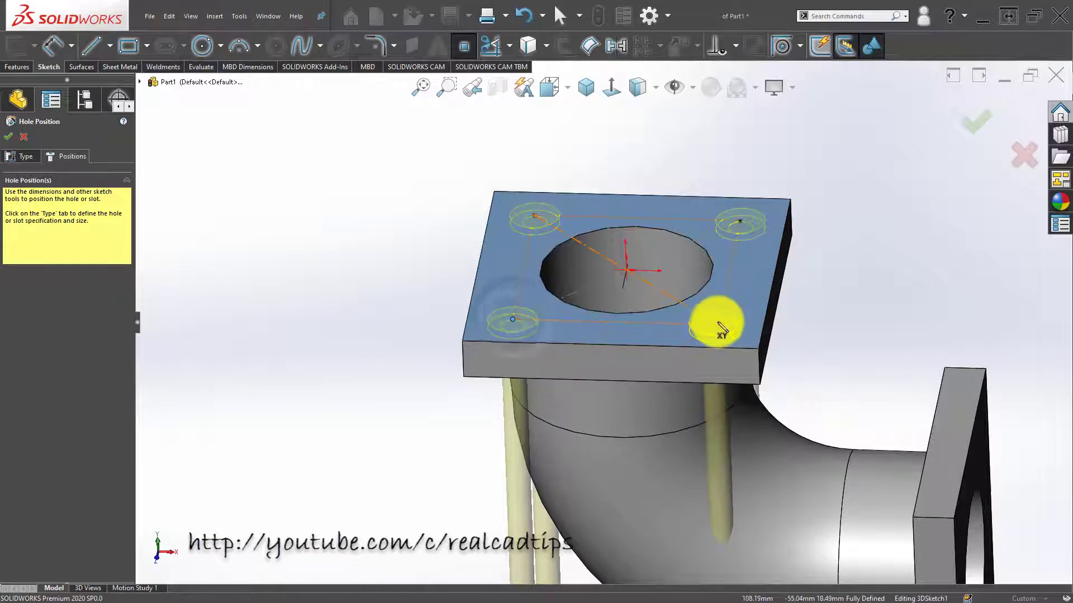
Set the holes' end condition to Blind and accept the counterbored holes on the first flange.
middle_drag(711, 329, 665, 304)
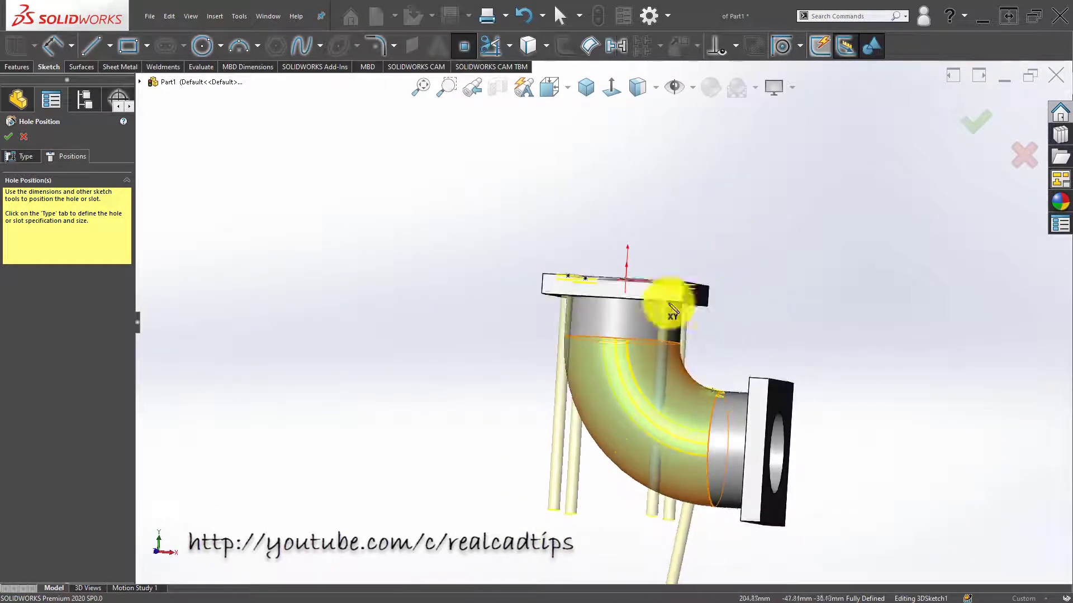
scroll(587, 296, down, 5)
click(26, 158)
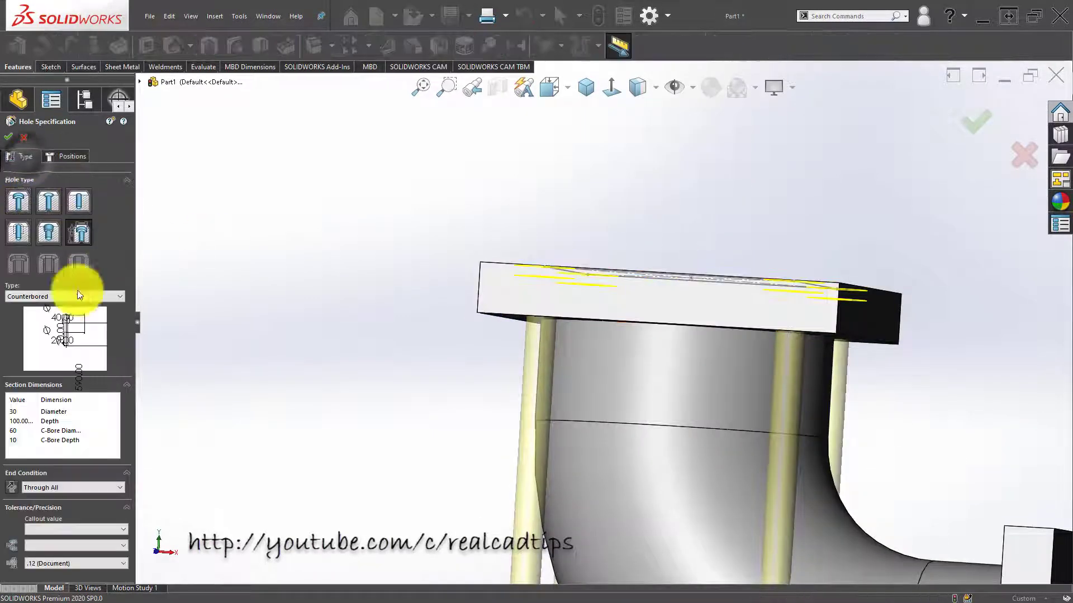
click(93, 488)
click(73, 497)
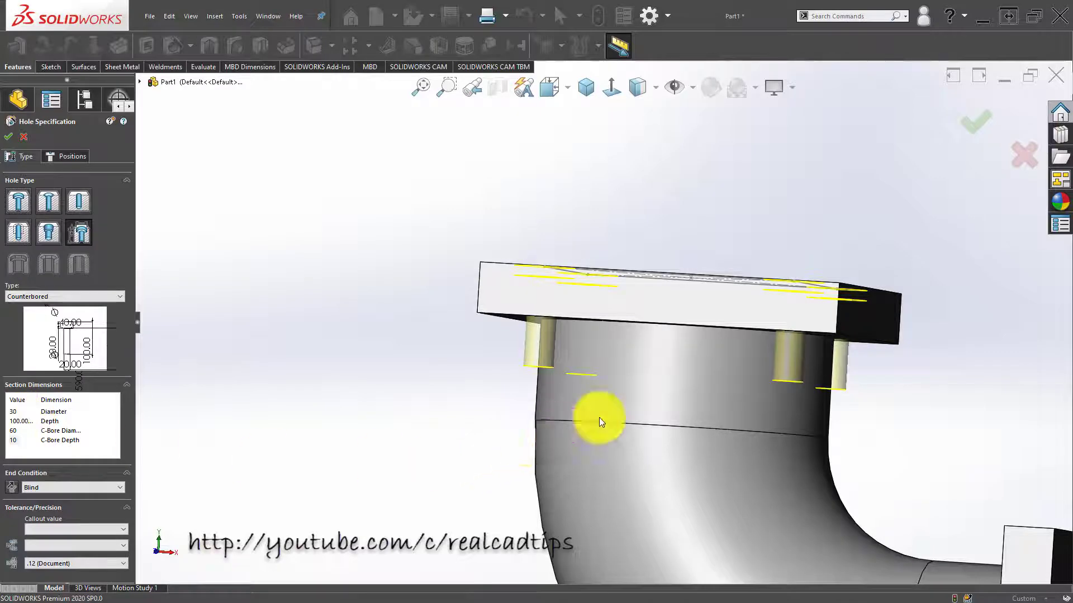
middle_drag(599, 418, 809, 306)
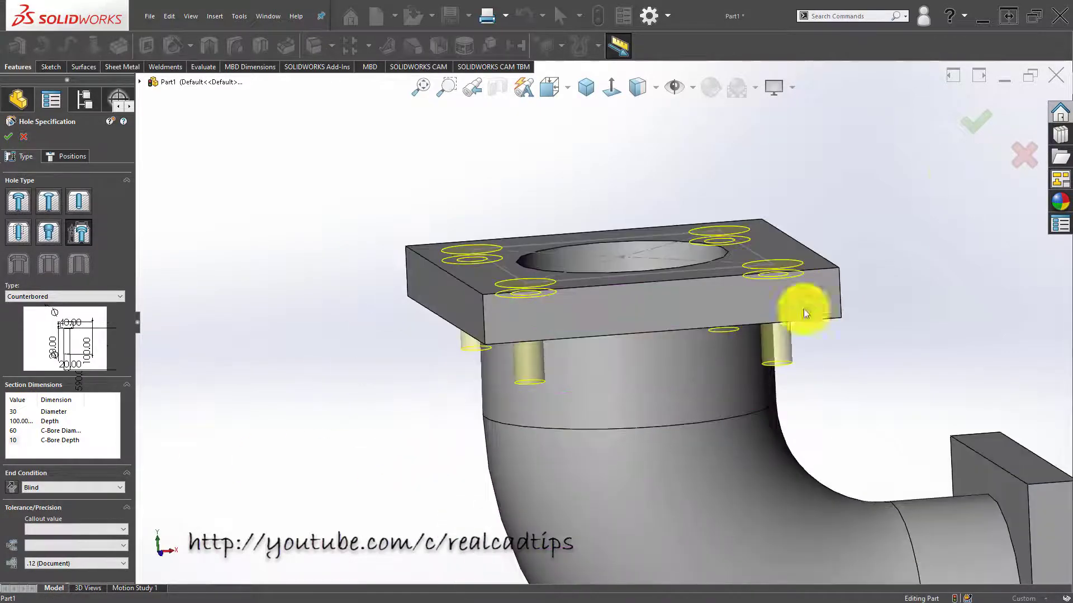
click(972, 121)
Start a sketch on the outer face of the second flange and view it face-on.
middle_drag(498, 261, 455, 307)
scroll(516, 333, up, 5)
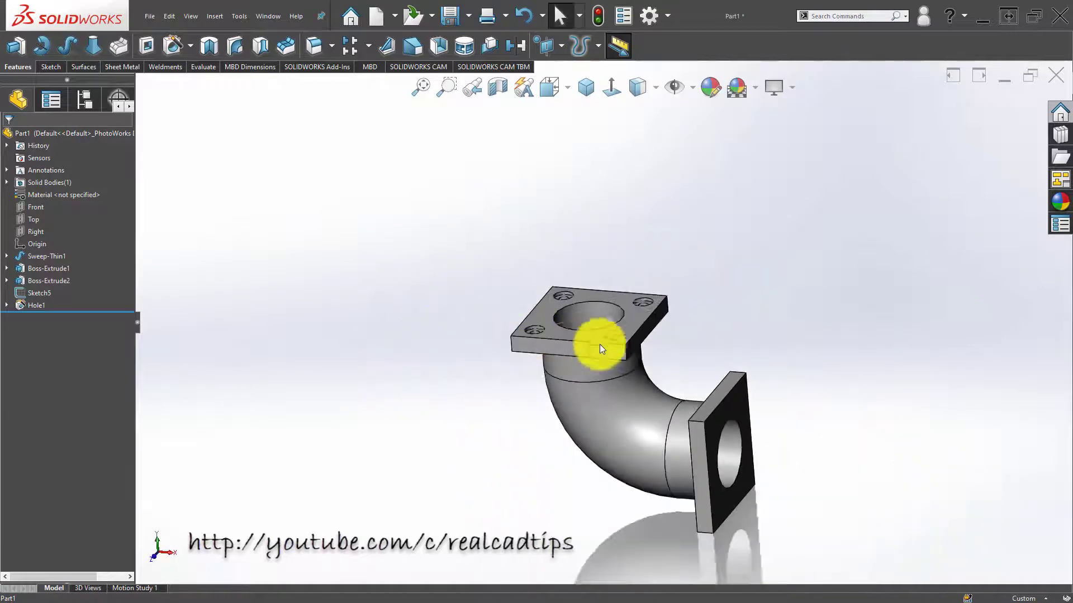
middle_drag(632, 317, 606, 325)
middle_drag(748, 481, 701, 383)
click(707, 384)
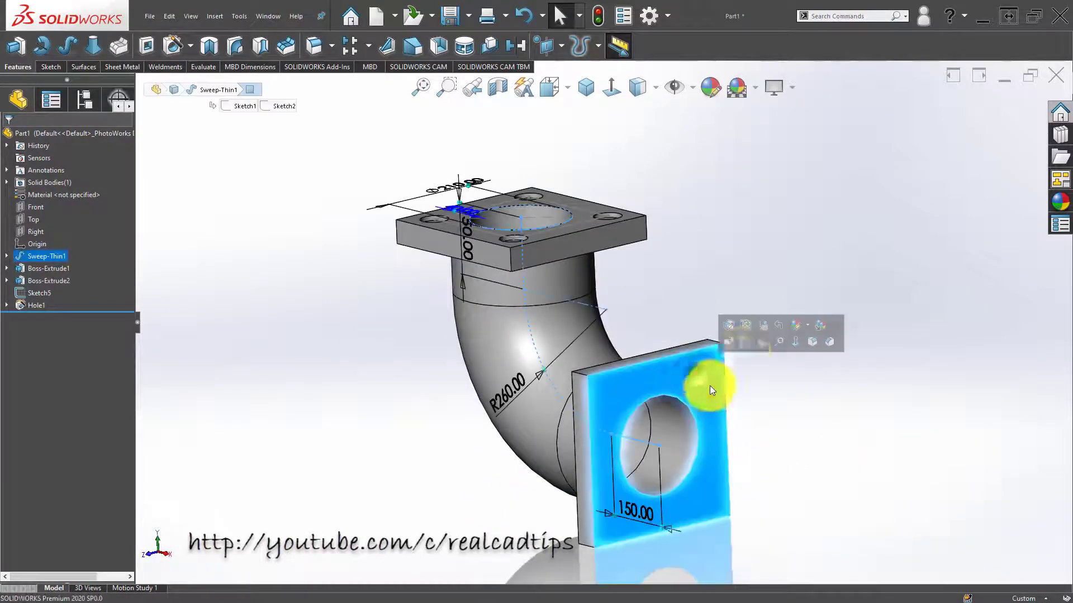
click(748, 343)
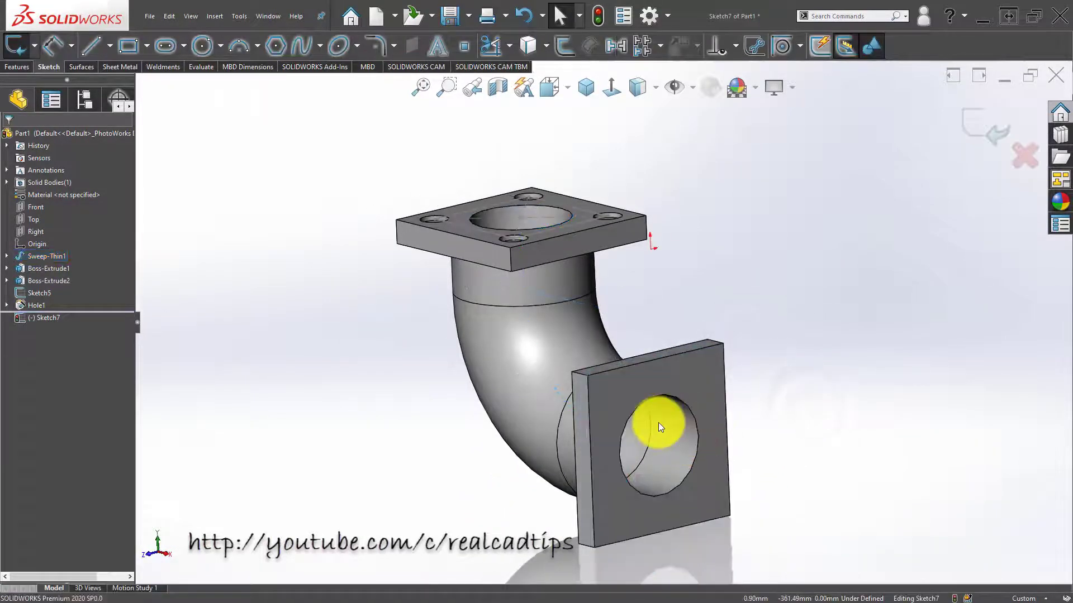
key(ctrl+8)
click(611, 90)
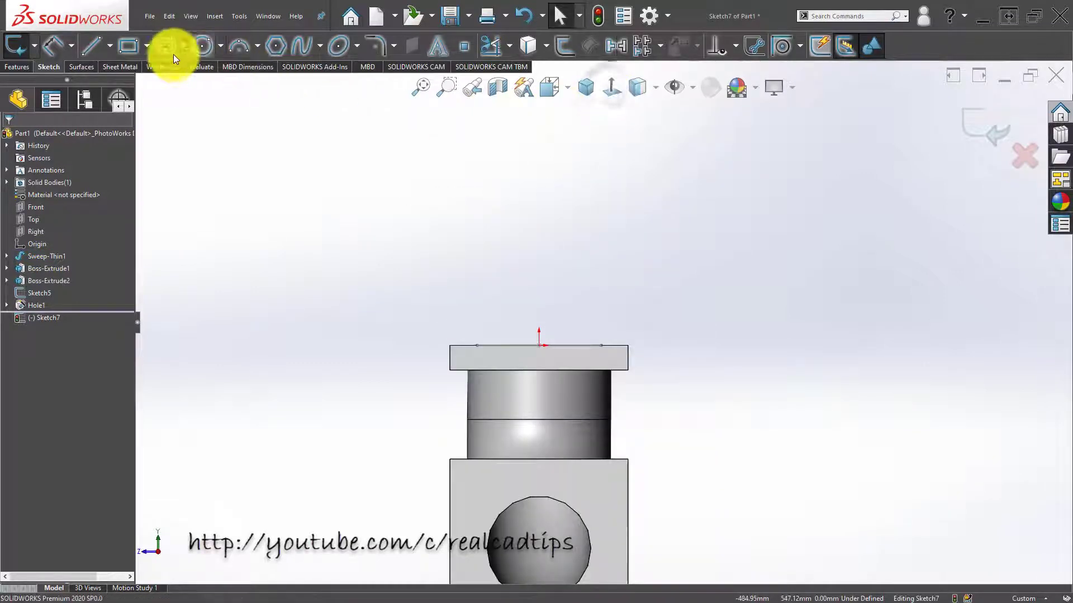
Sketch a center rectangle about 263 mm wide on the second flange's face, centered on its bore.
click(130, 46)
click(50, 179)
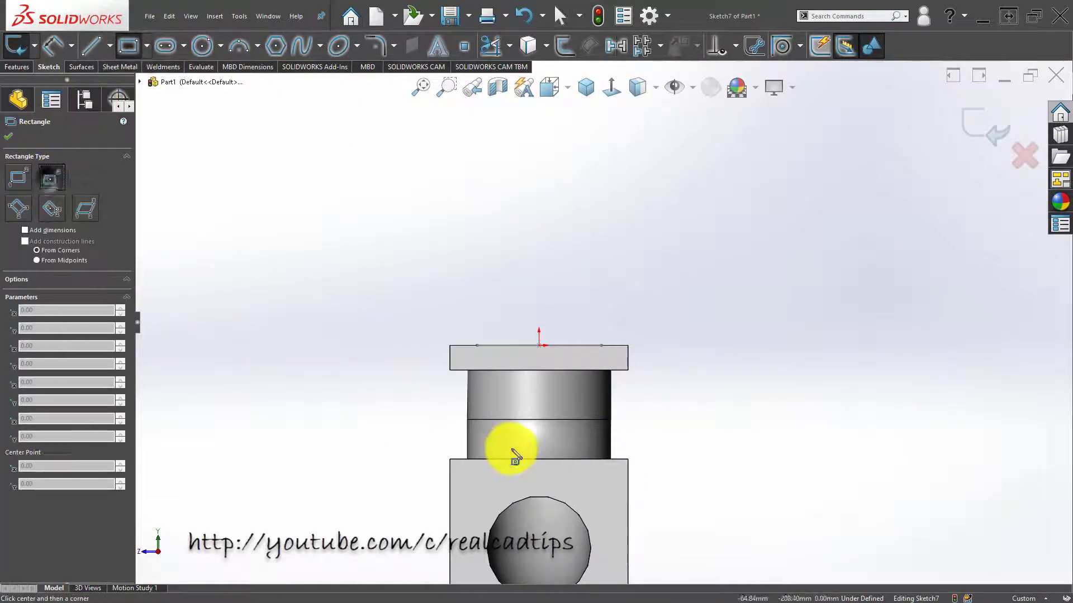
scroll(571, 430, up, 3)
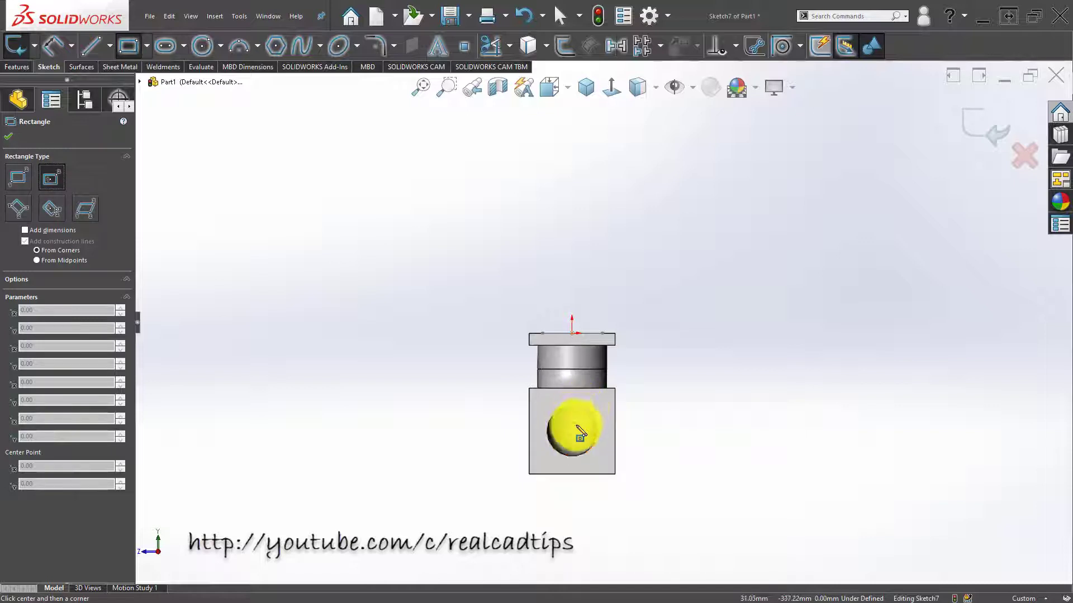
click(571, 430)
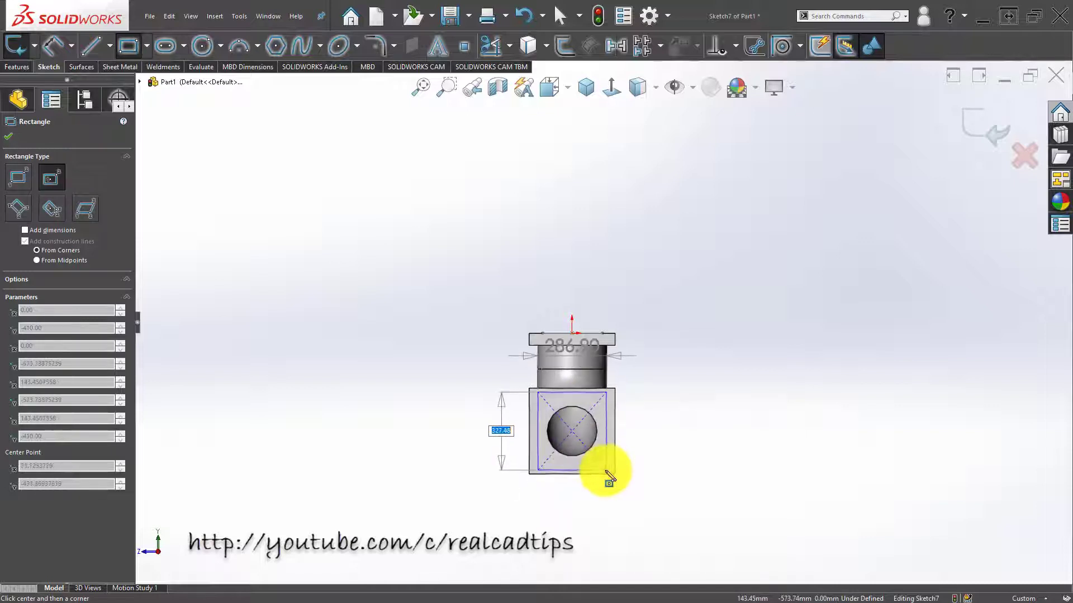
click(603, 464)
scroll(600, 417, up, 3)
click(560, 16)
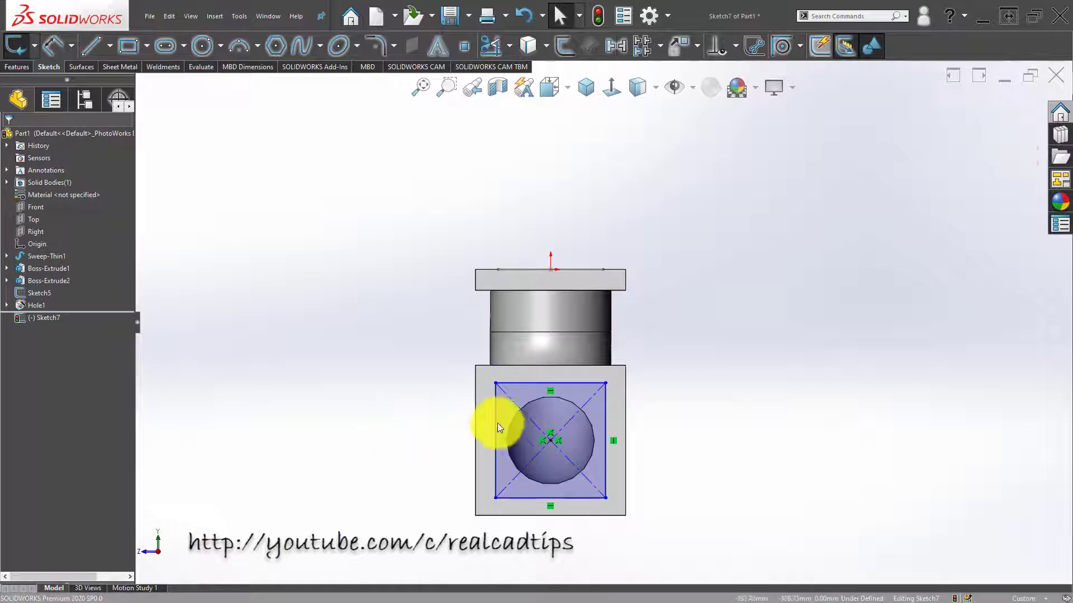
Dimension the horizontal side of the rectangle on the second flange's face at 260 mm.
right_drag(438, 429, 512, 375)
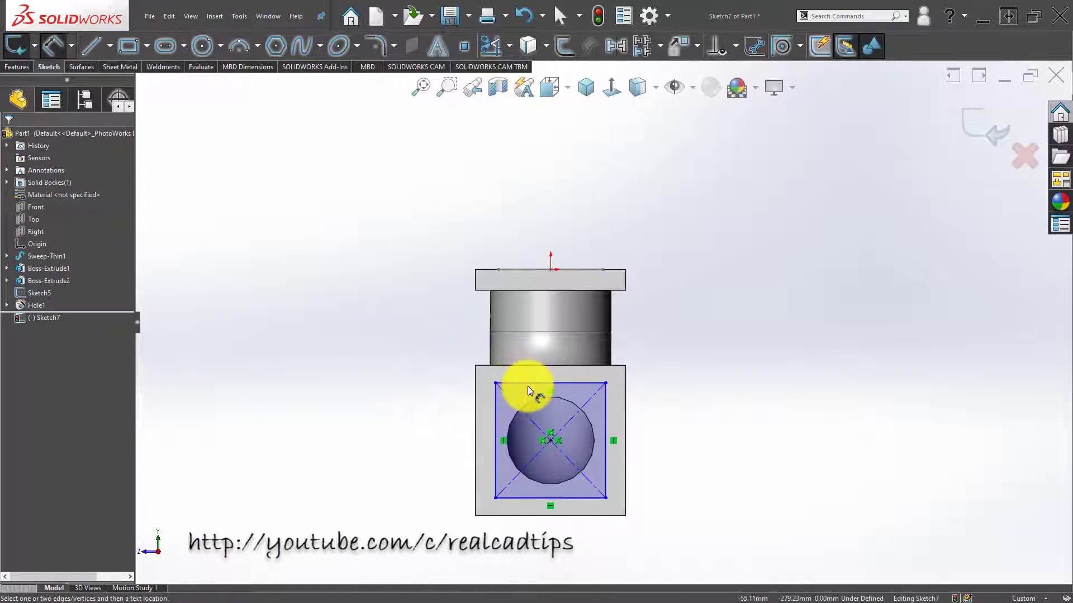
click(532, 383)
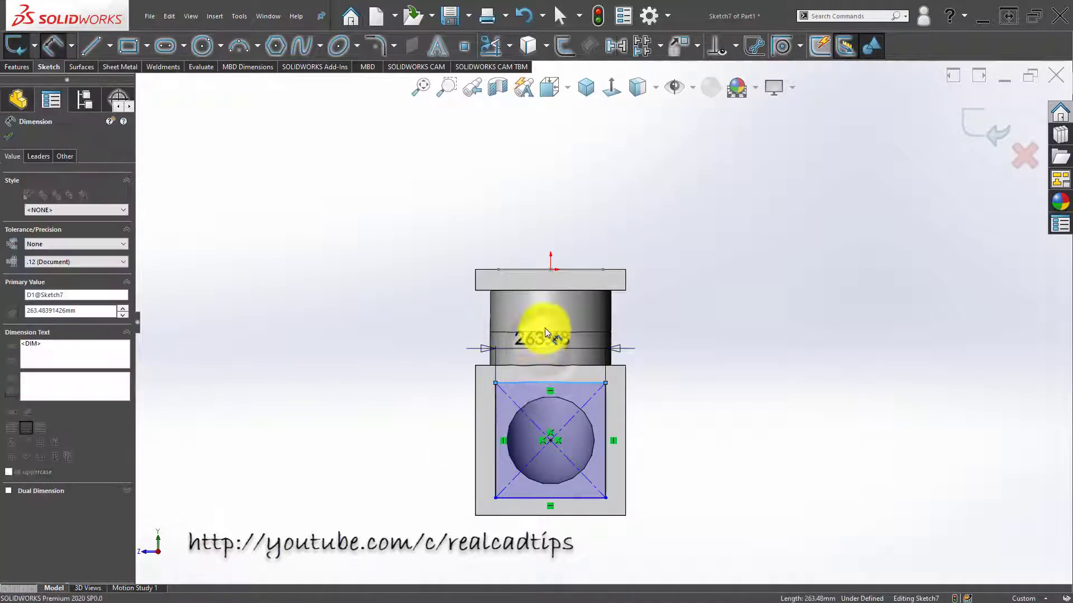
click(546, 326)
text(260)
key(Return)
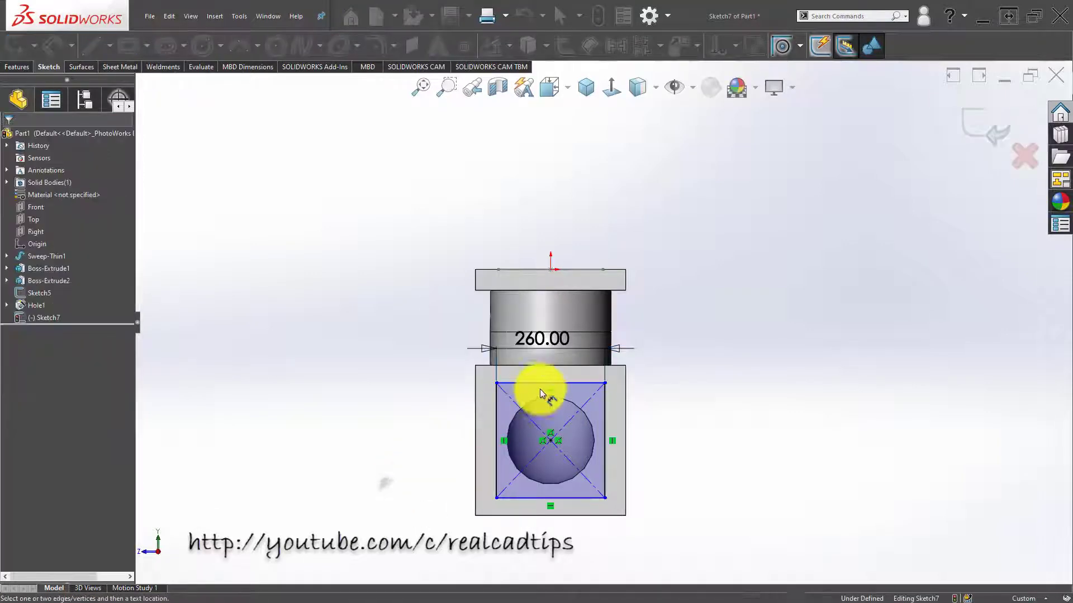
scroll(540, 394, down, 2)
key(Escape)
Add an Equal relation between the horizontal and vertical sides of the rectangle on the second flange's face.
click(532, 377)
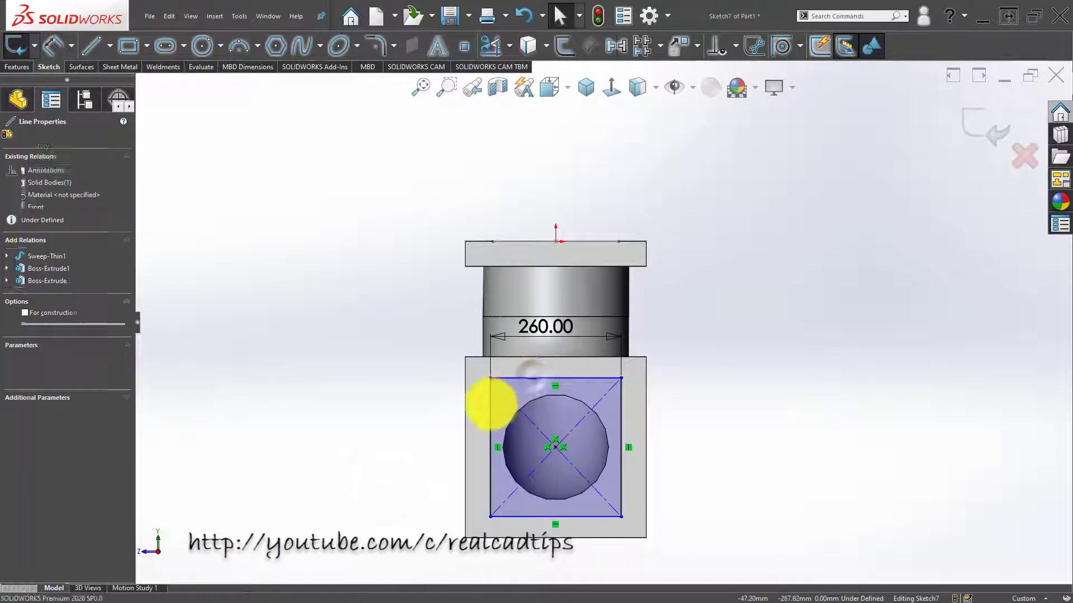
ctrl+click(491, 404)
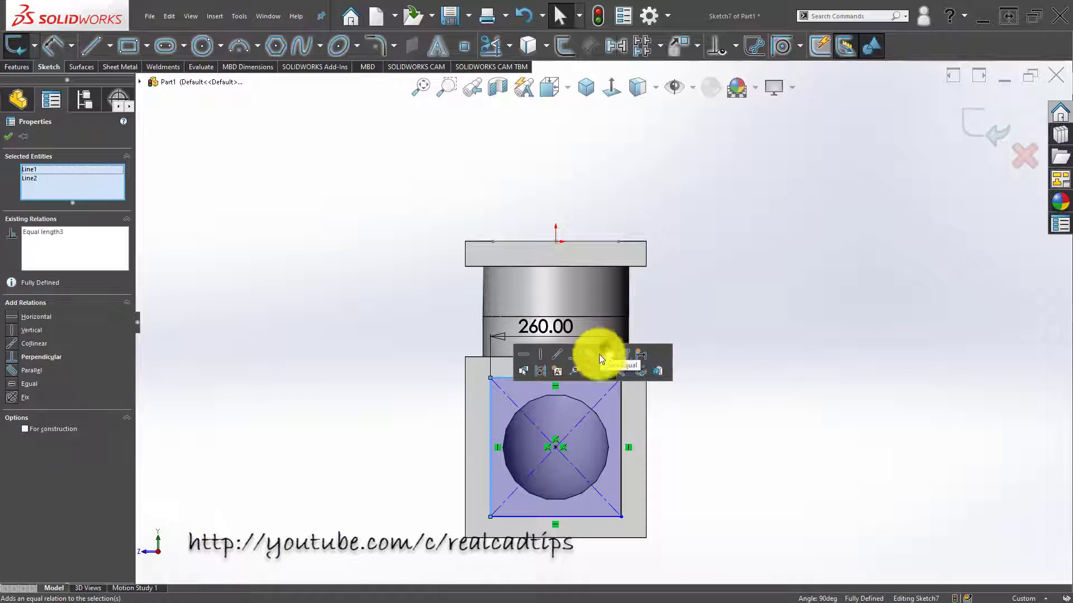
click(319, 421)
Finish the second flange's sketch and start a simple-feature hole of the Counterbored type with its default dimensions.
mouse_move(353, 437)
middle_down()
mouse_move(657, 384)
mouse_move(587, 345)
mouse_move(588, 332)
middle_up()
click(981, 128)
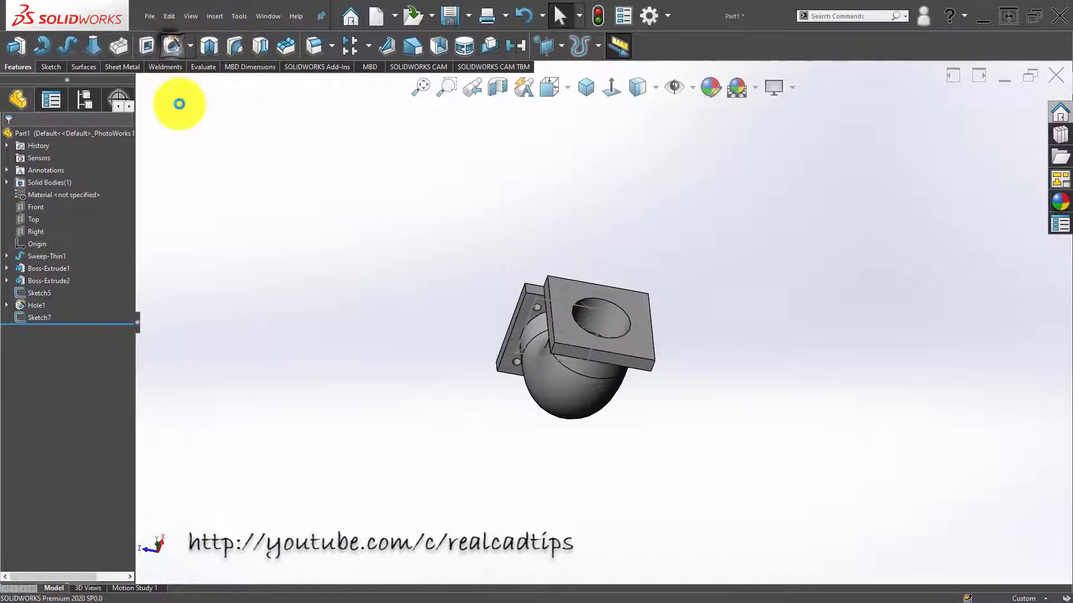
click(172, 45)
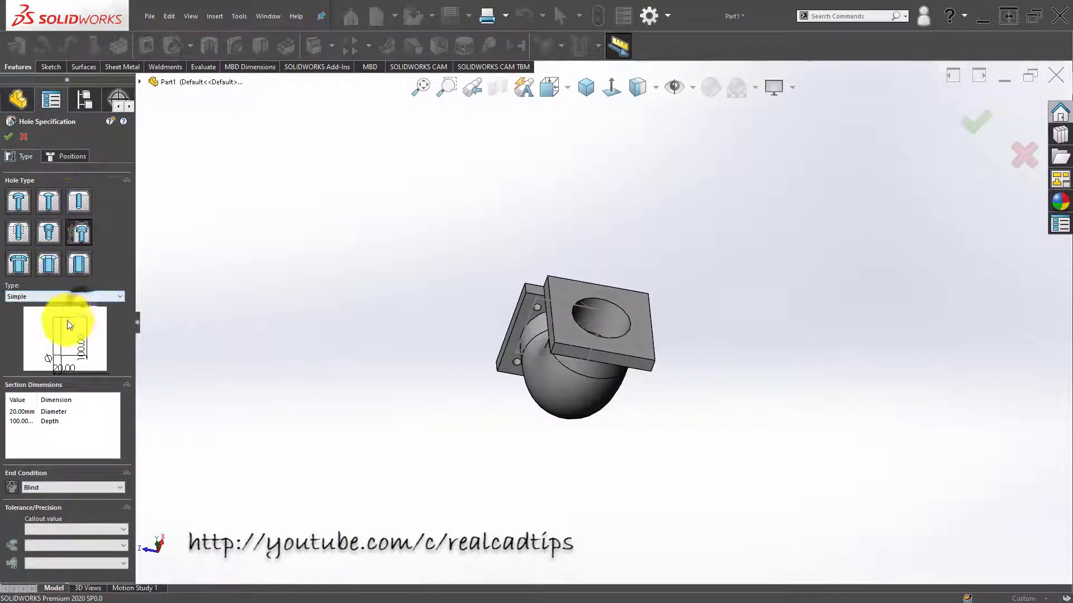
click(68, 297)
click(51, 345)
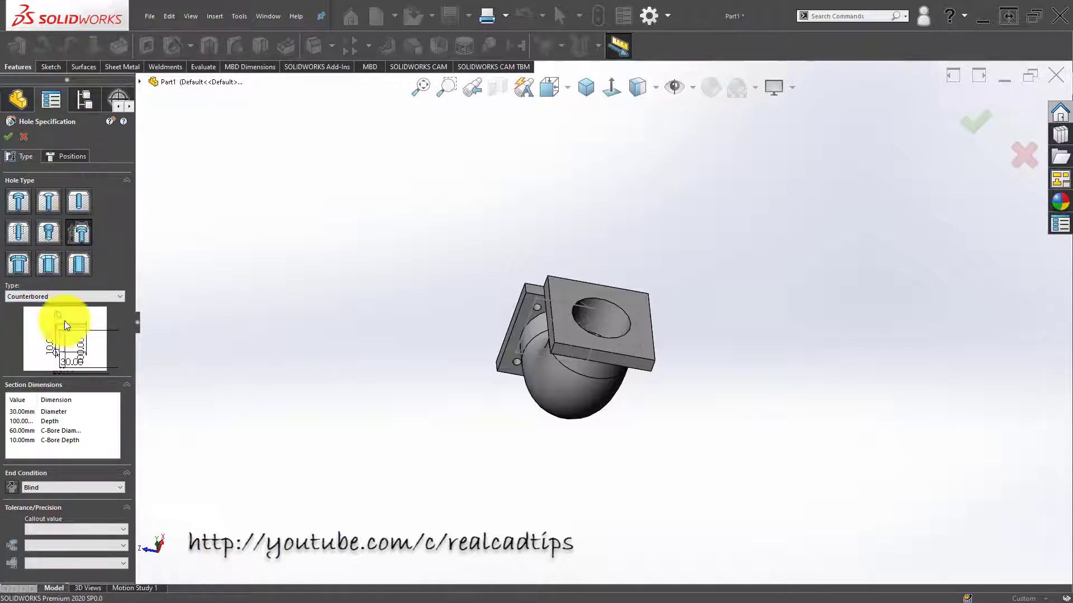
Place counterbored holes at the four corners of the sketched square on the second flange's outer face.
click(61, 155)
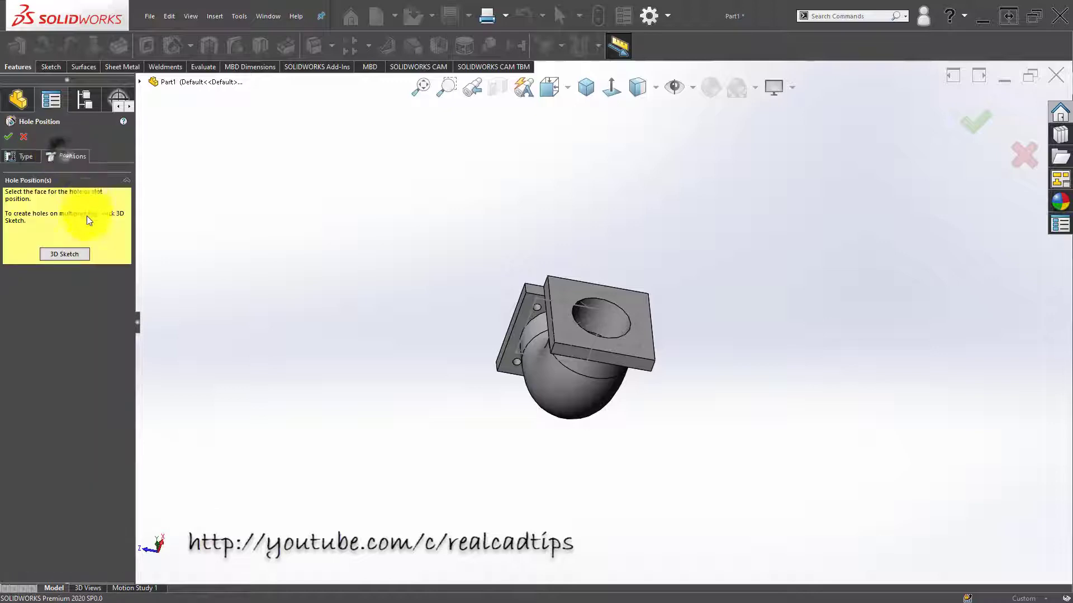
click(587, 306)
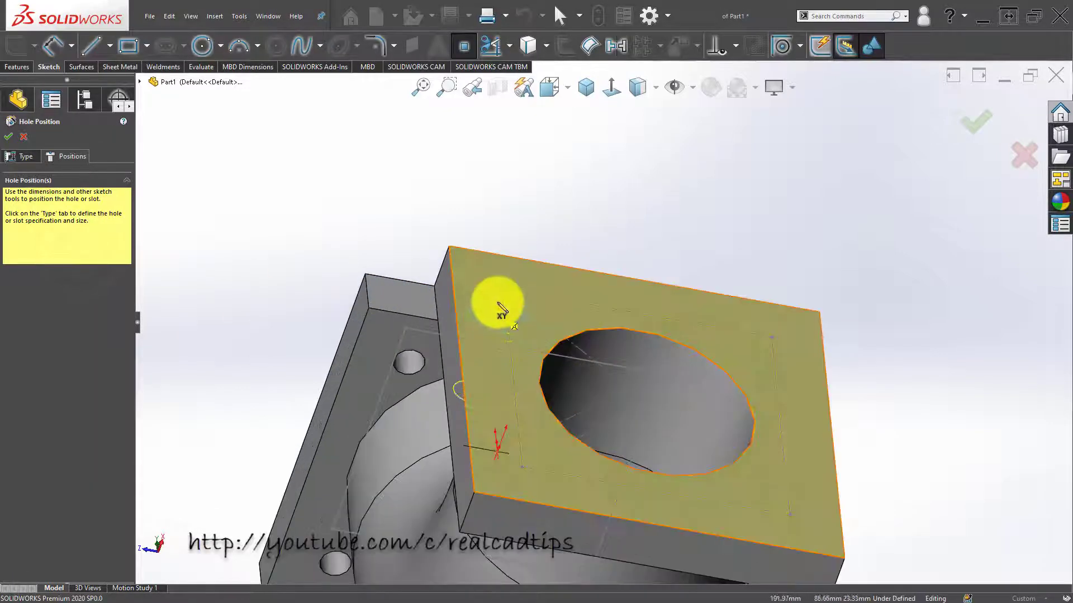
click(504, 289)
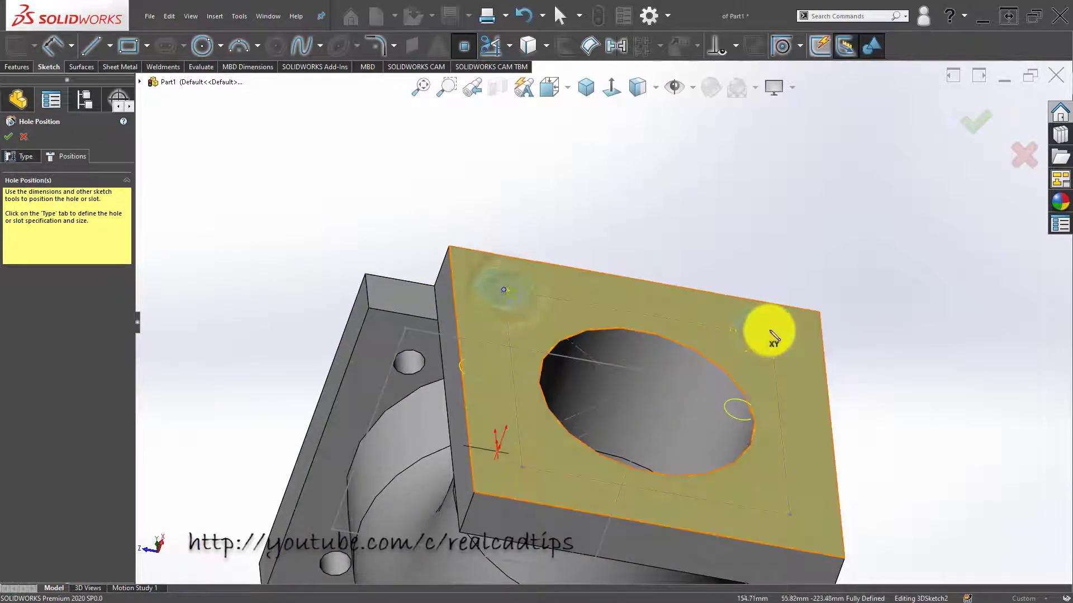
click(772, 337)
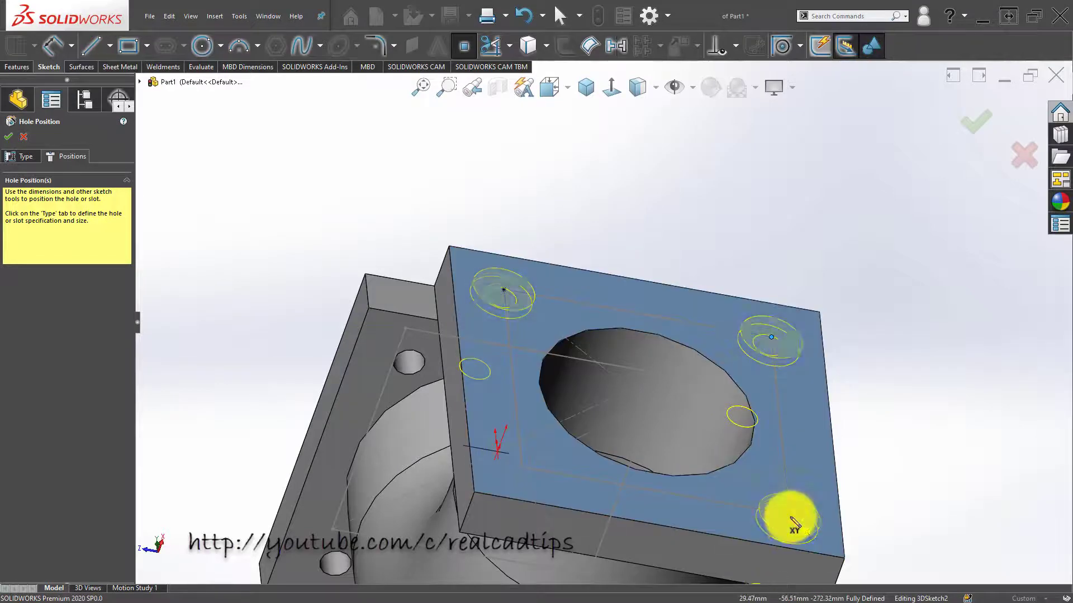
click(789, 515)
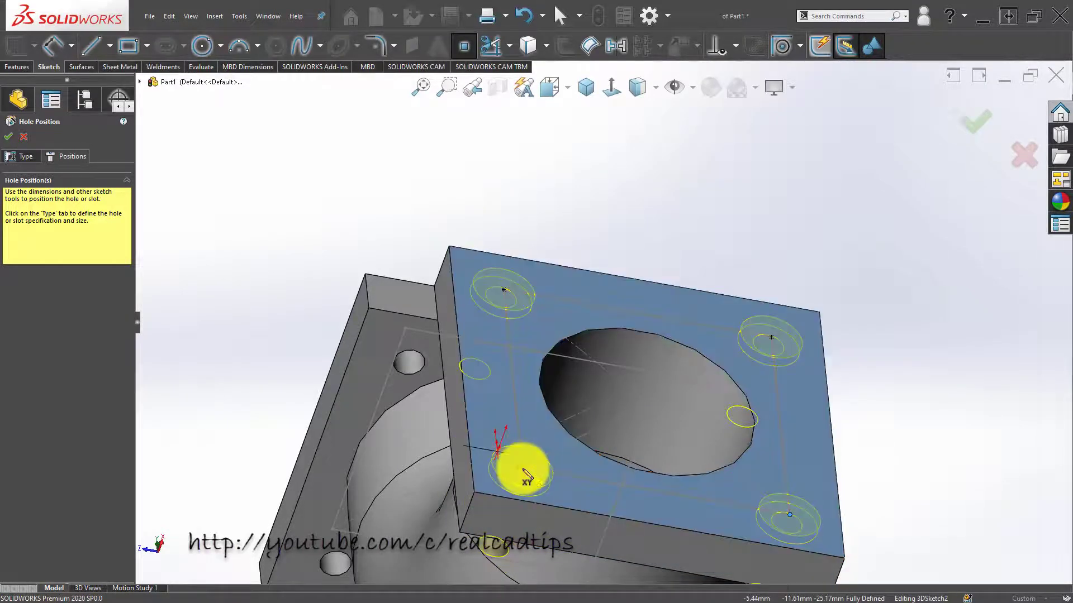
click(975, 119)
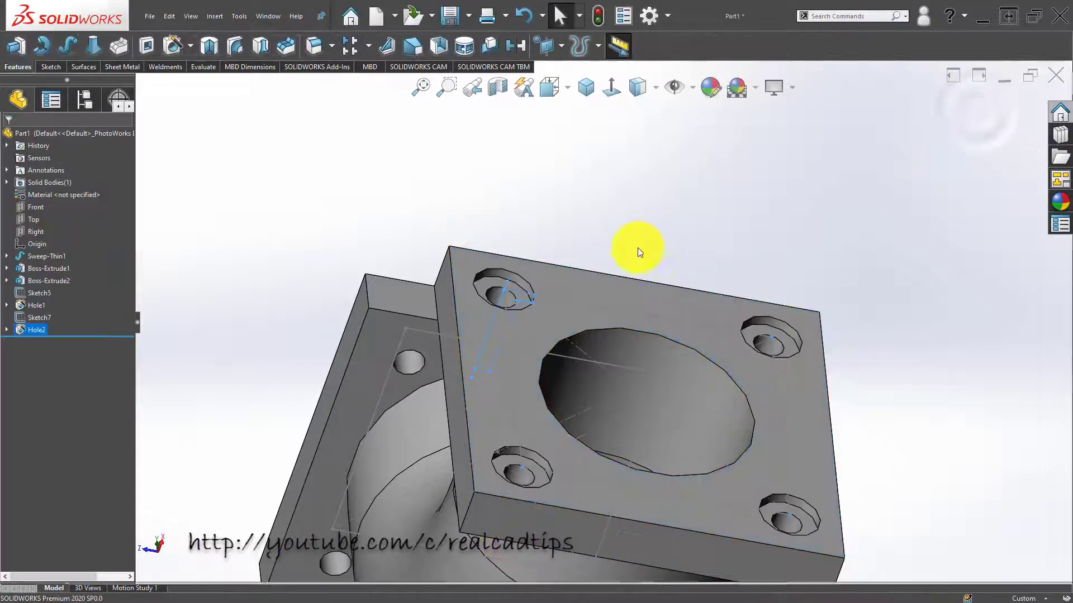
Fillet the four corner edges of the upward-facing flange with a 20 mm radius.
middle_drag(635, 246, 665, 426)
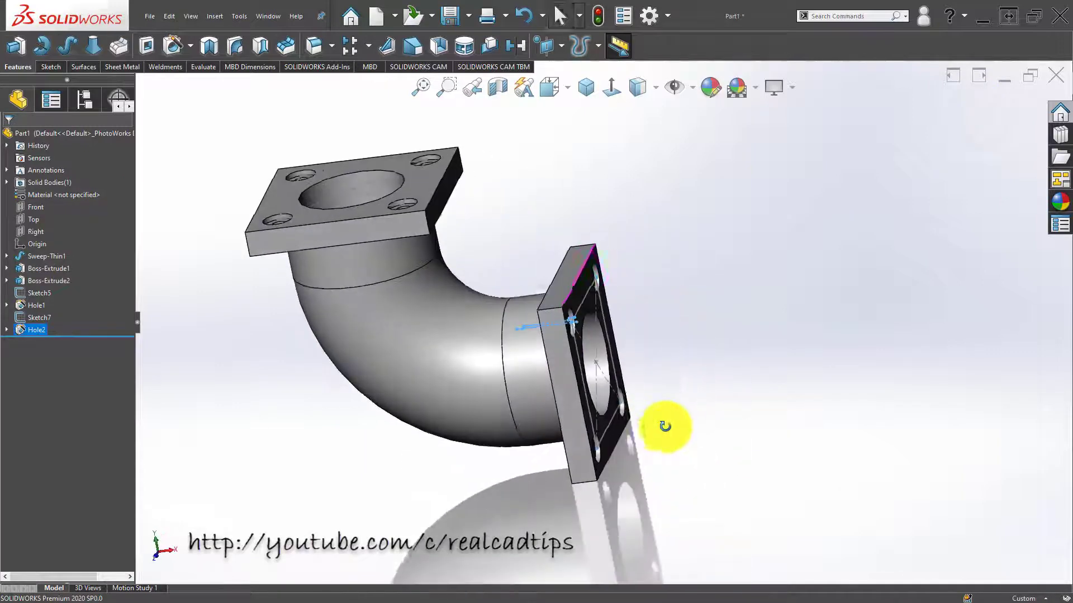
click(317, 45)
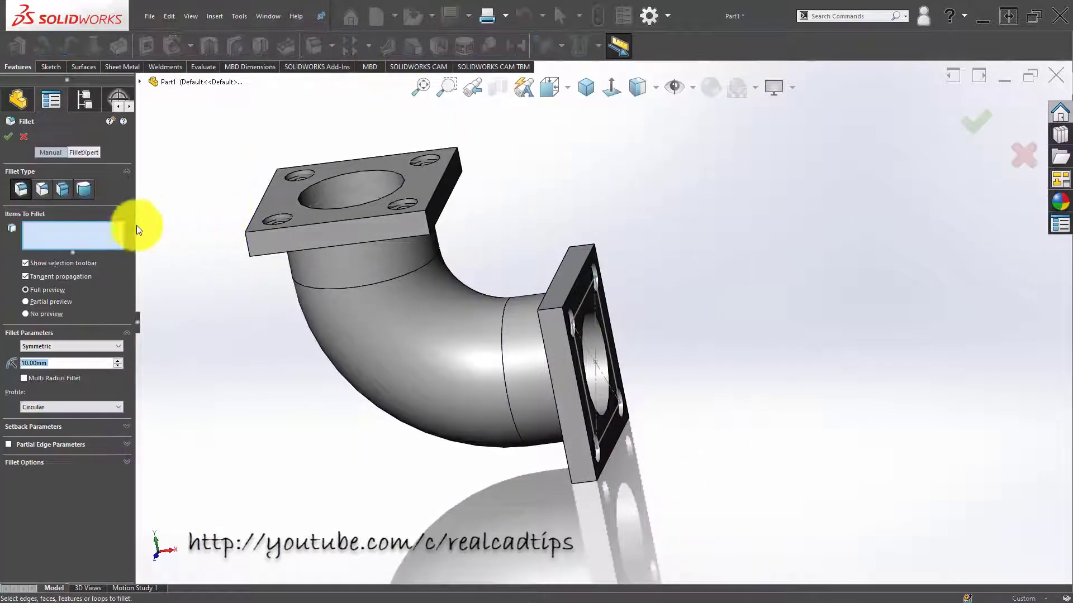
text(2)
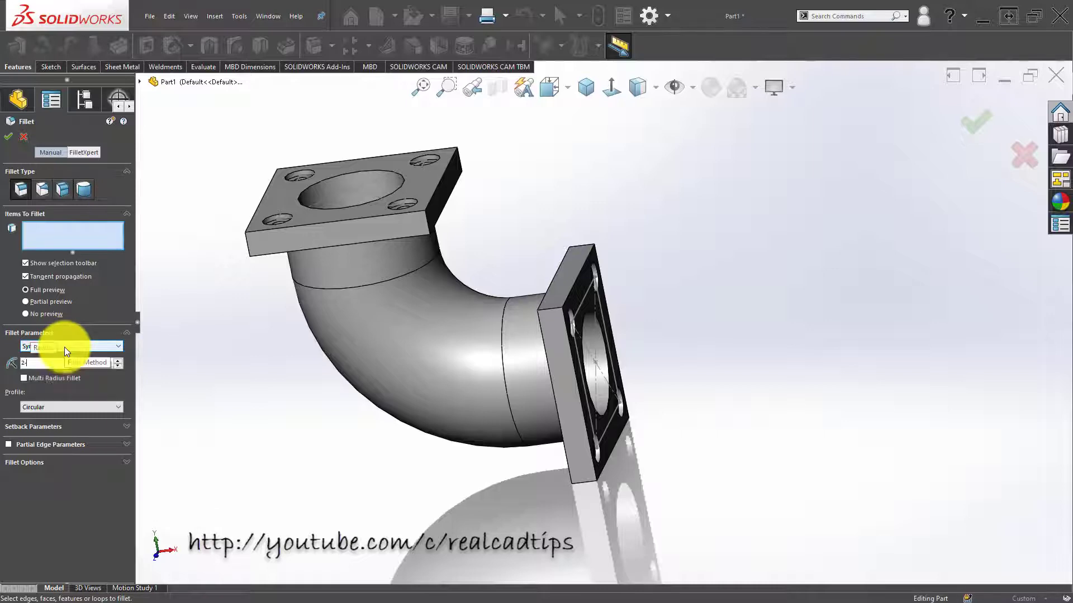
text(0)
key(Return)
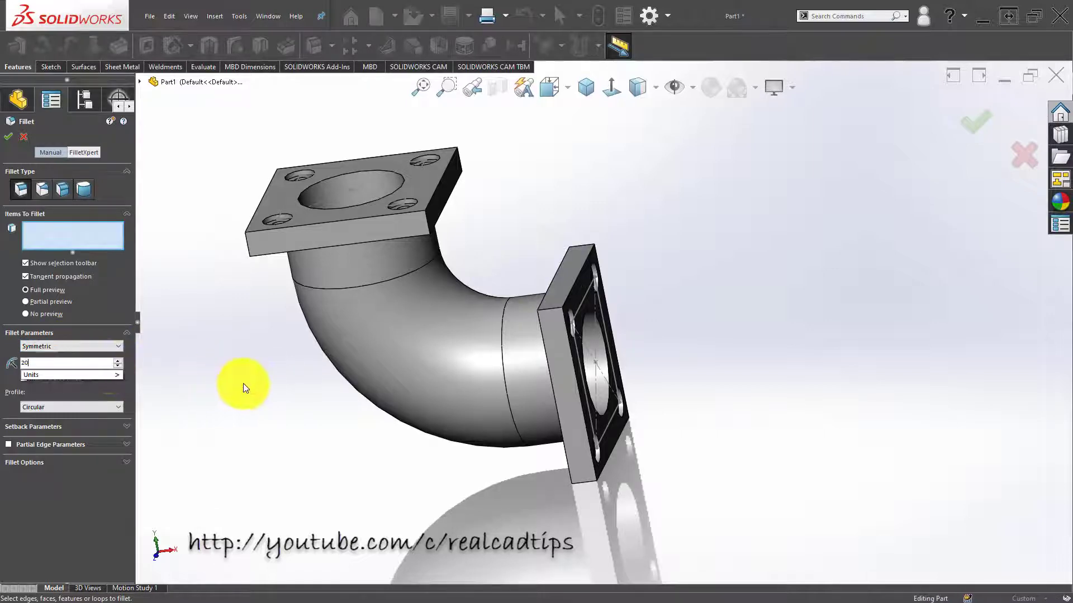
scroll(285, 277, down, 3)
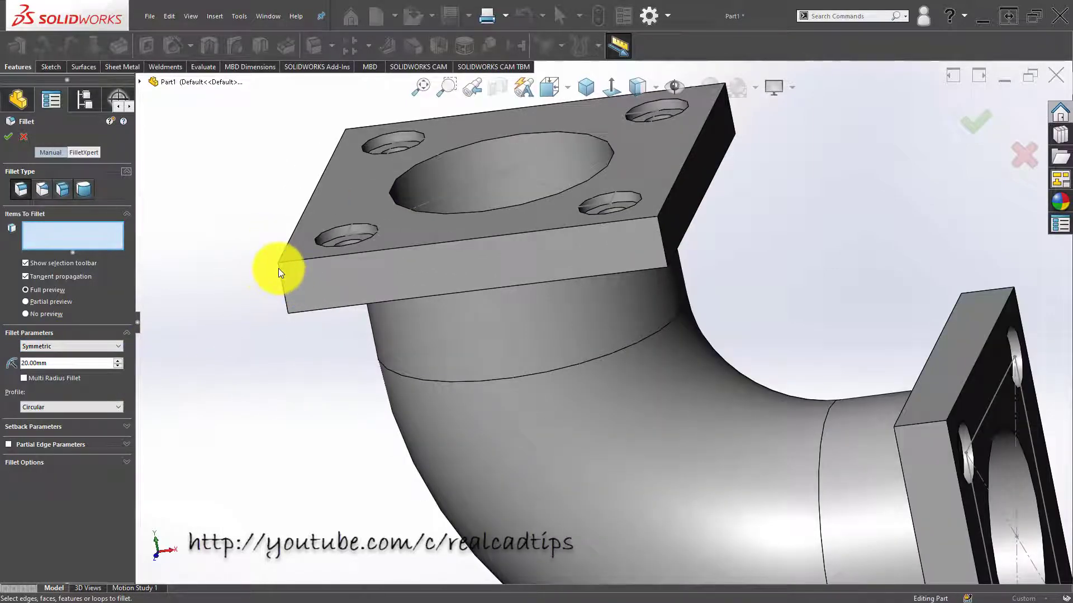
click(278, 268)
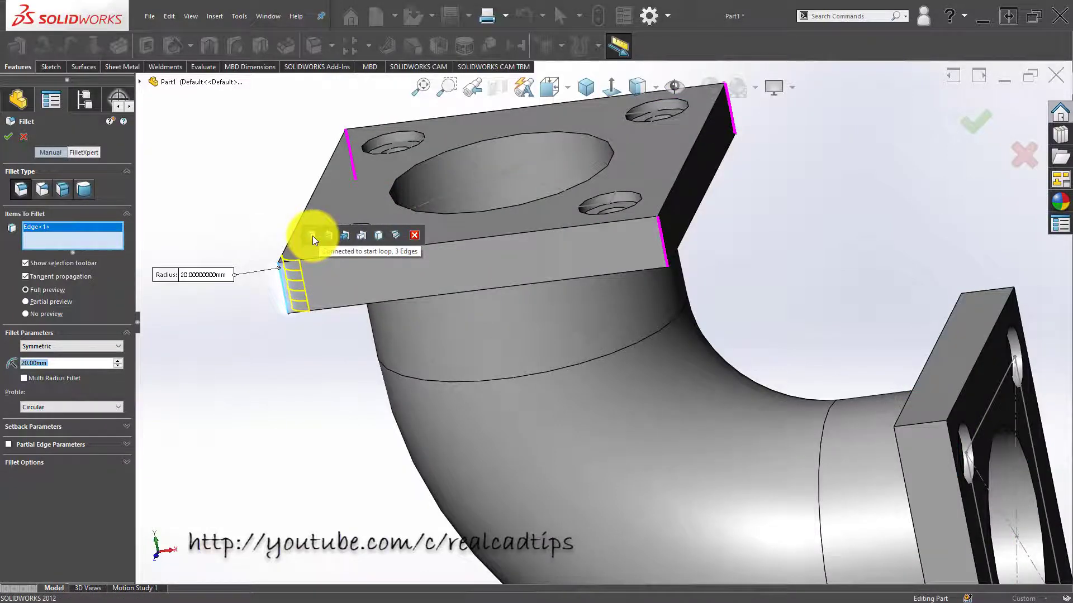
click(313, 236)
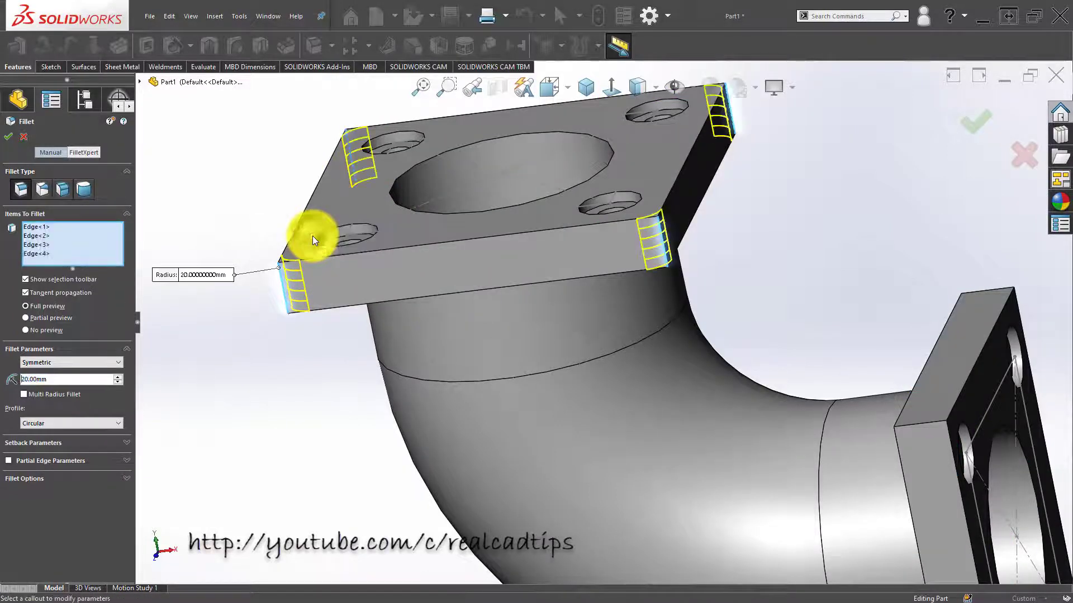
click(8, 138)
Fillet the four corner edges of the side-facing flange with the same 20 mm radius.
scroll(276, 354, up, 3)
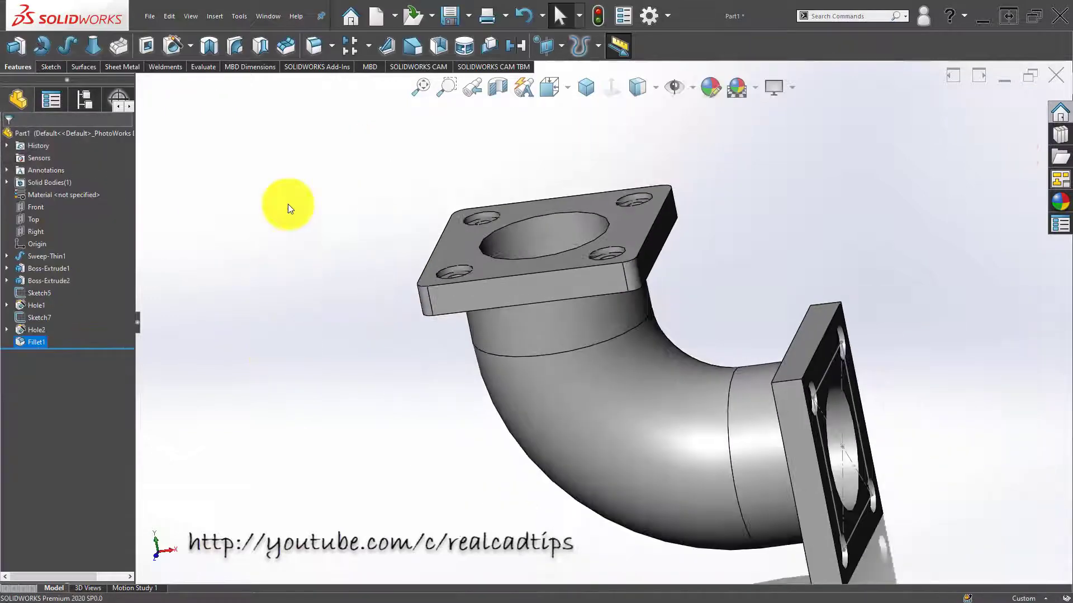
click(314, 44)
scroll(776, 376, down, 2)
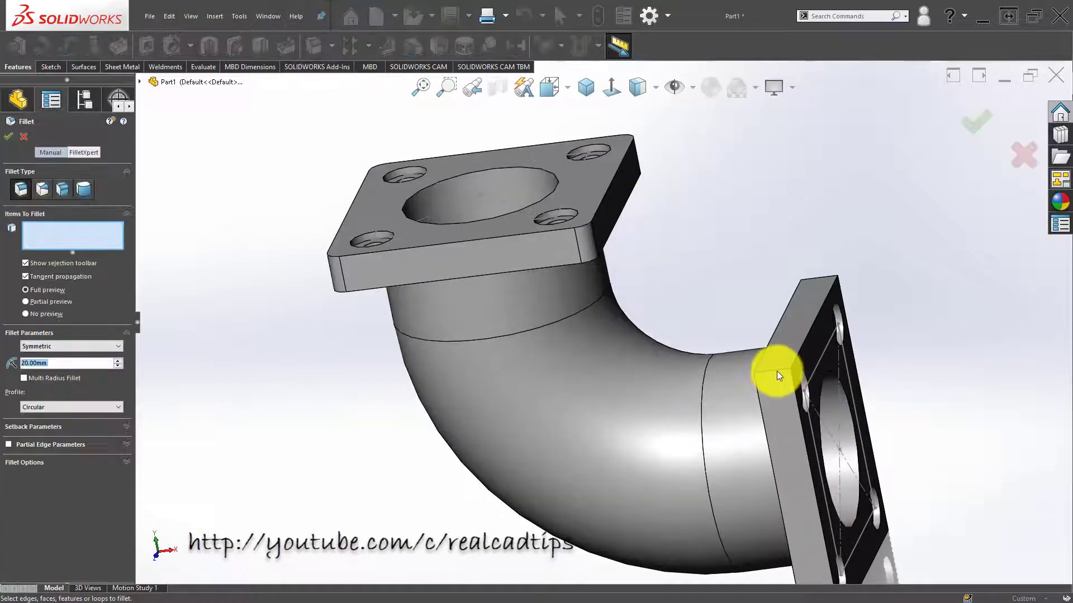
click(777, 371)
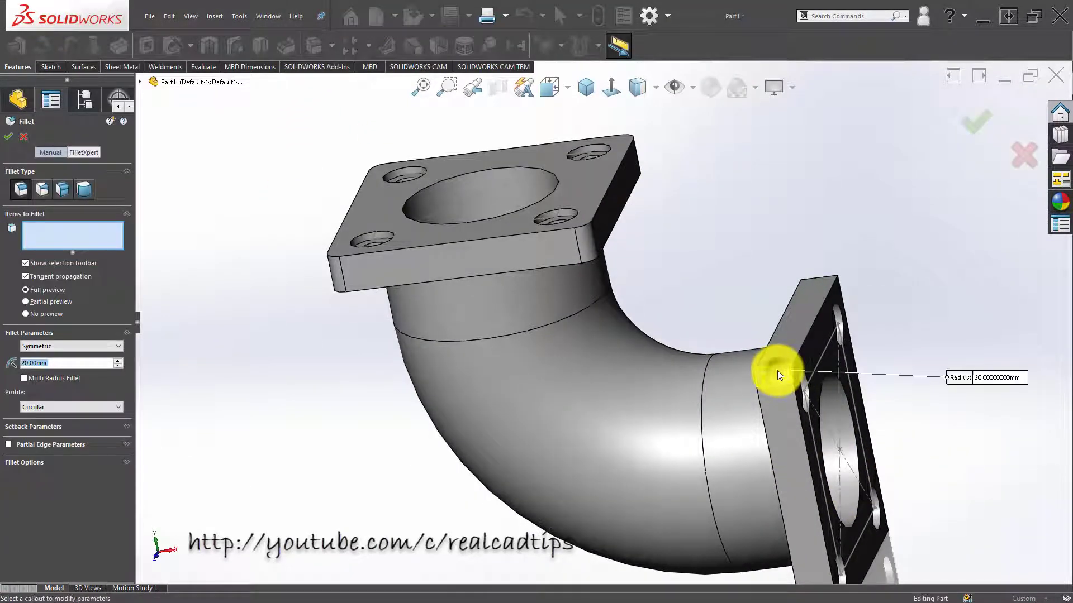
click(810, 335)
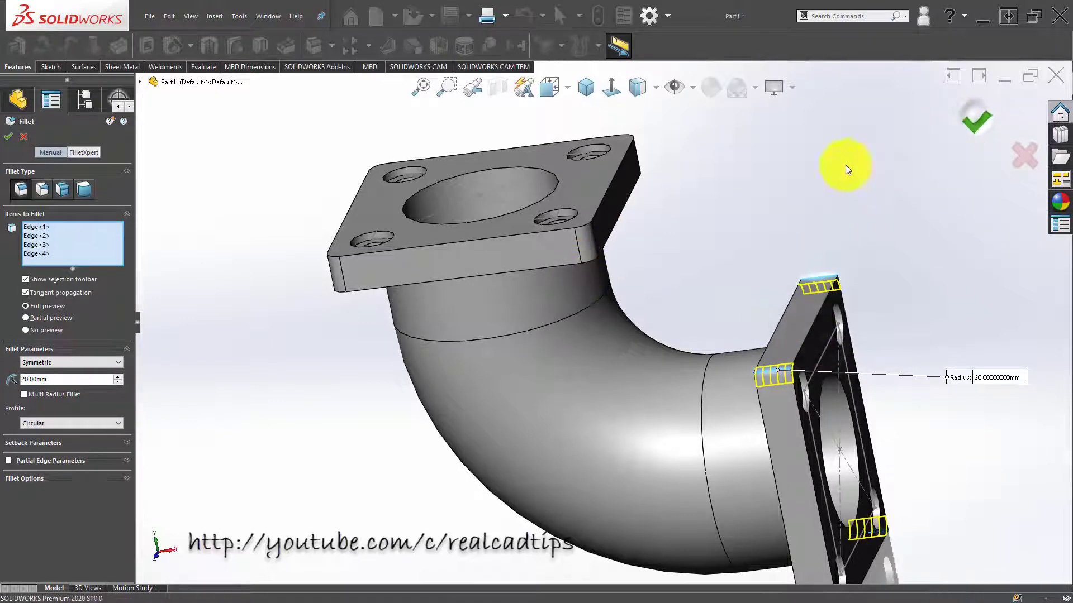
key(Return)
Show the model in isometric view and hide the reference sketches on the flange faces.
key(ctrl+7)
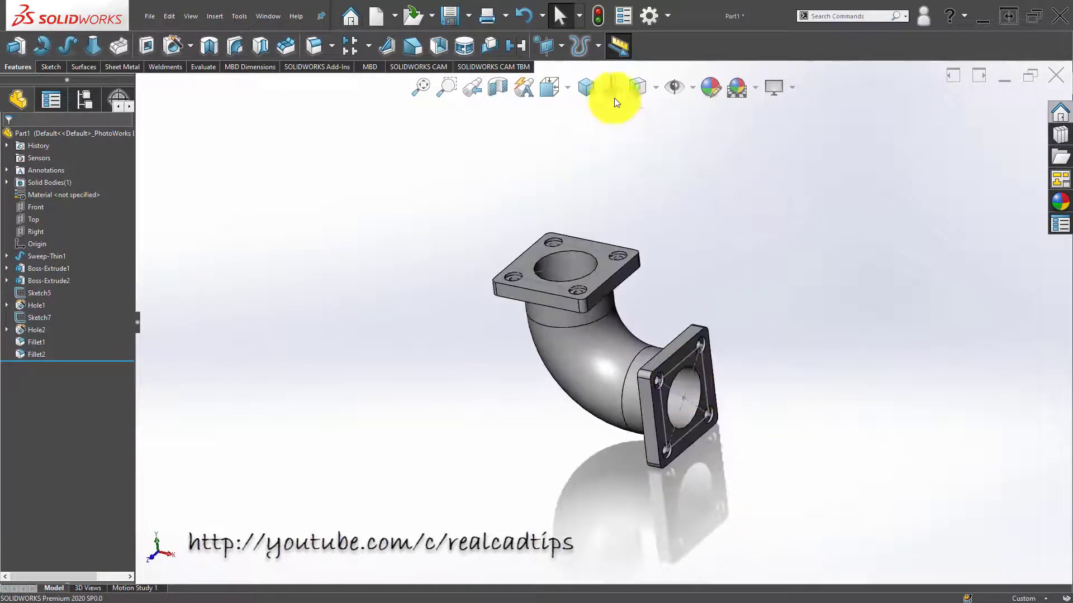
click(585, 85)
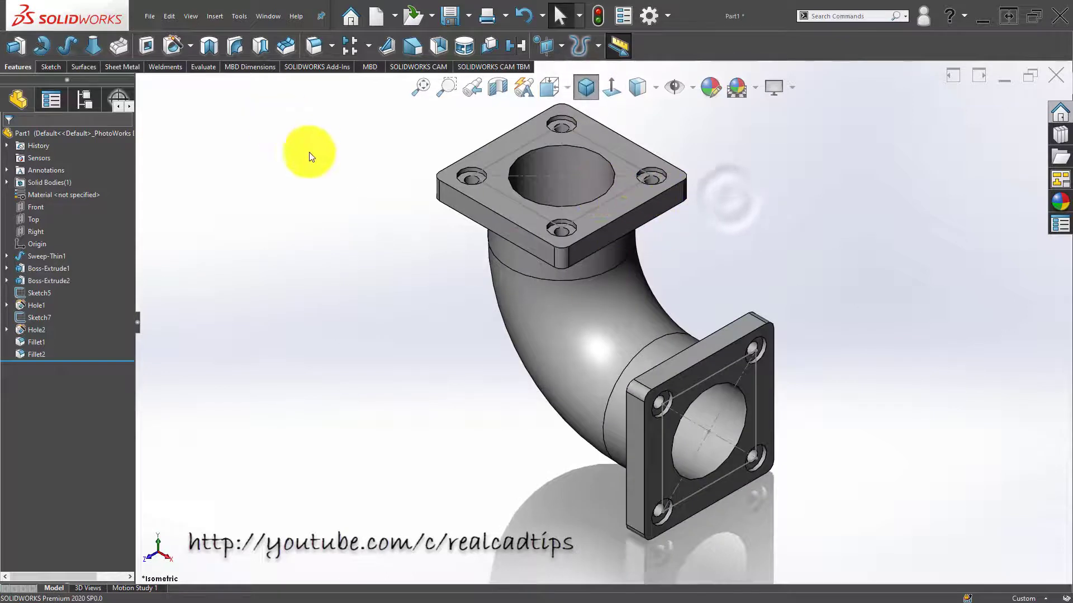
click(824, 200)
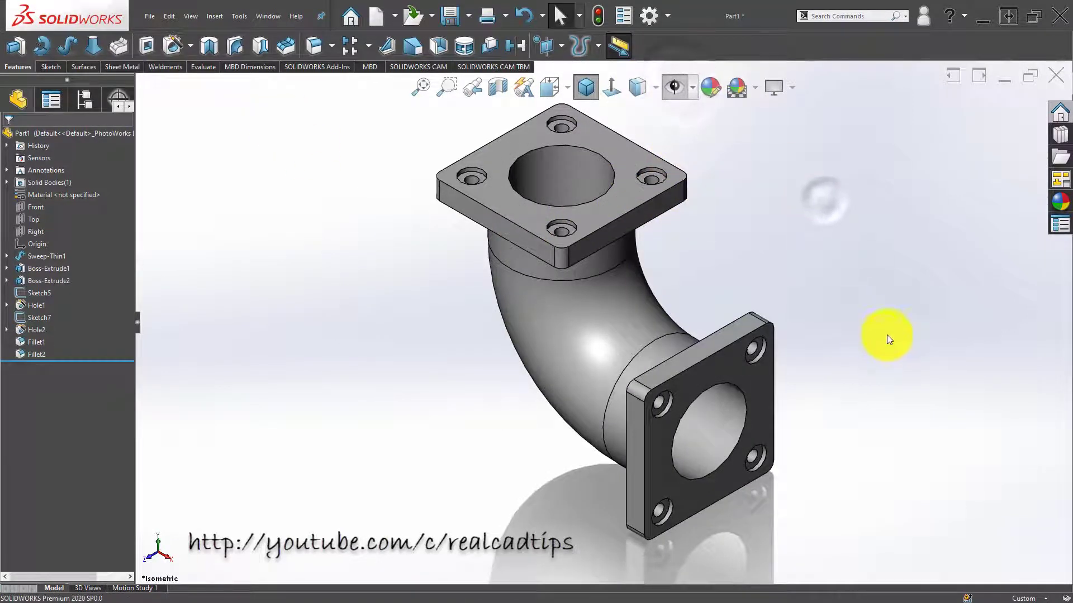
Apply a dark iron appearance from the Metal group to the part and change the scene to a plain white background.
right_click(78, 194)
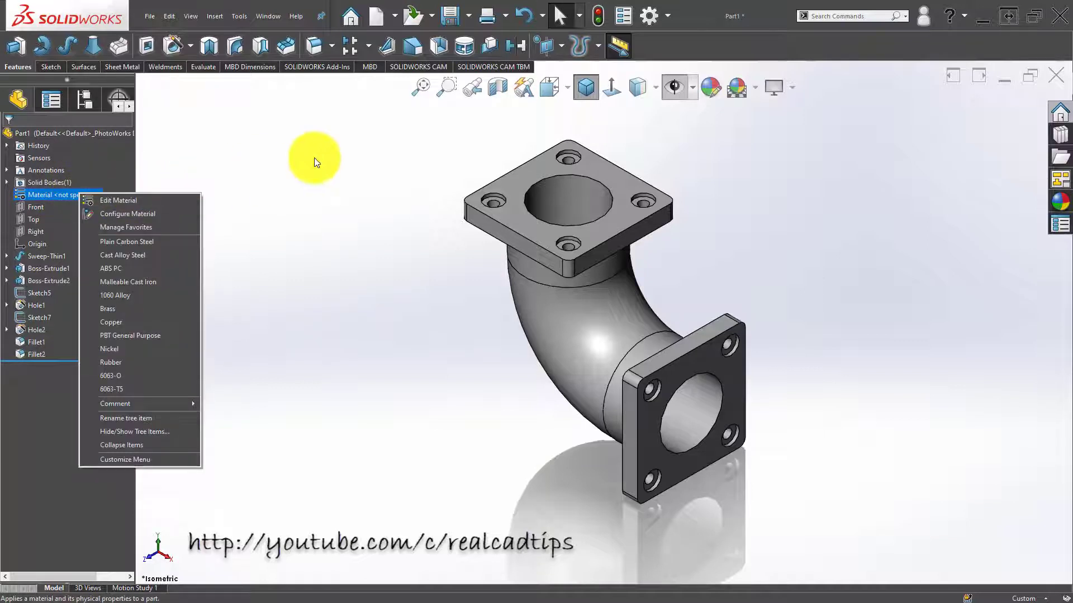
click(307, 251)
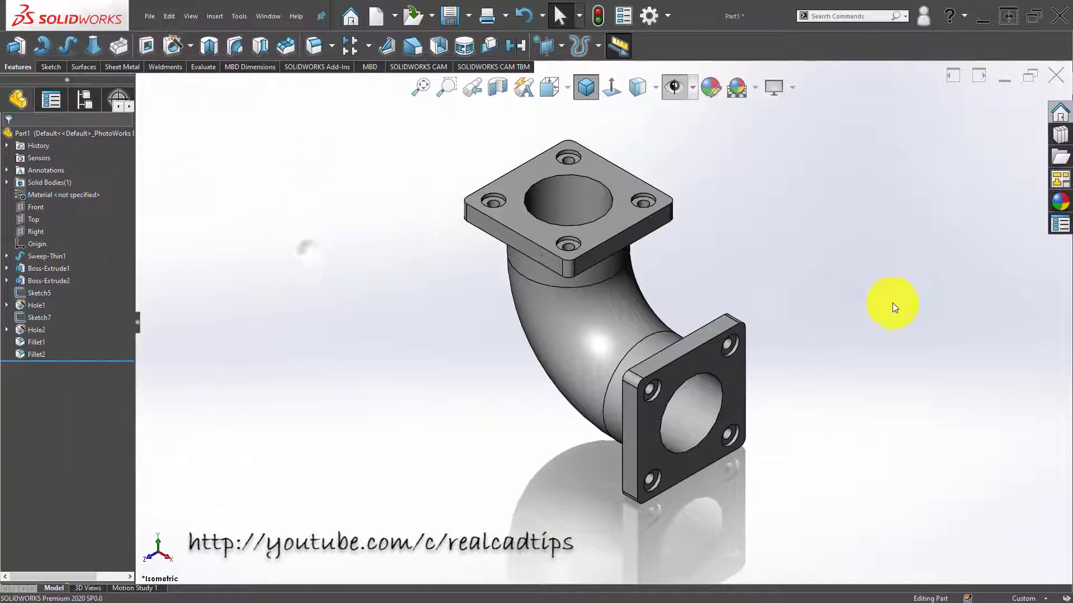
click(1060, 201)
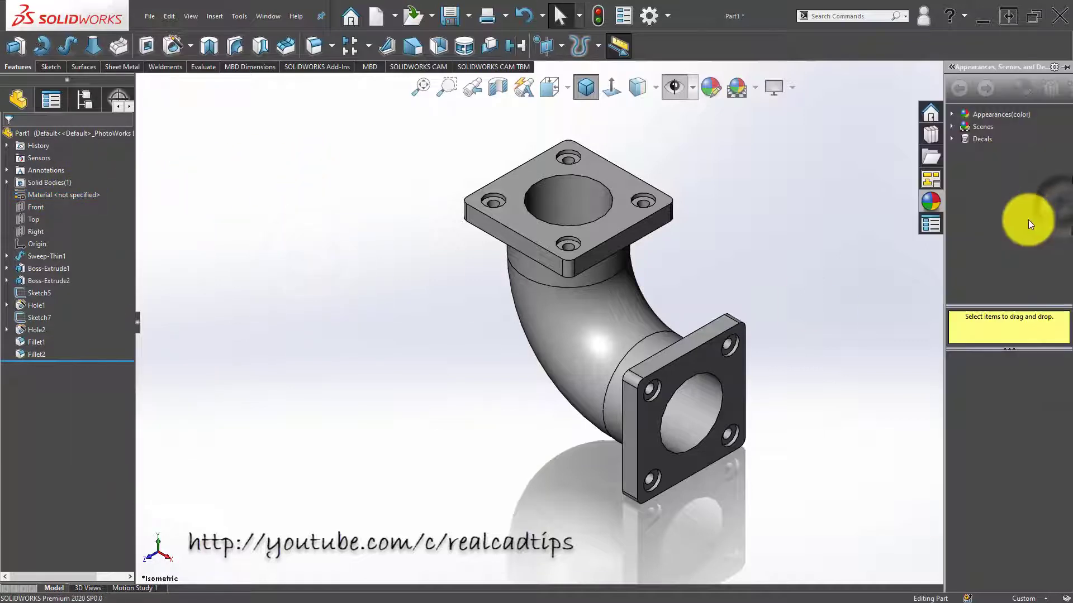
click(952, 113)
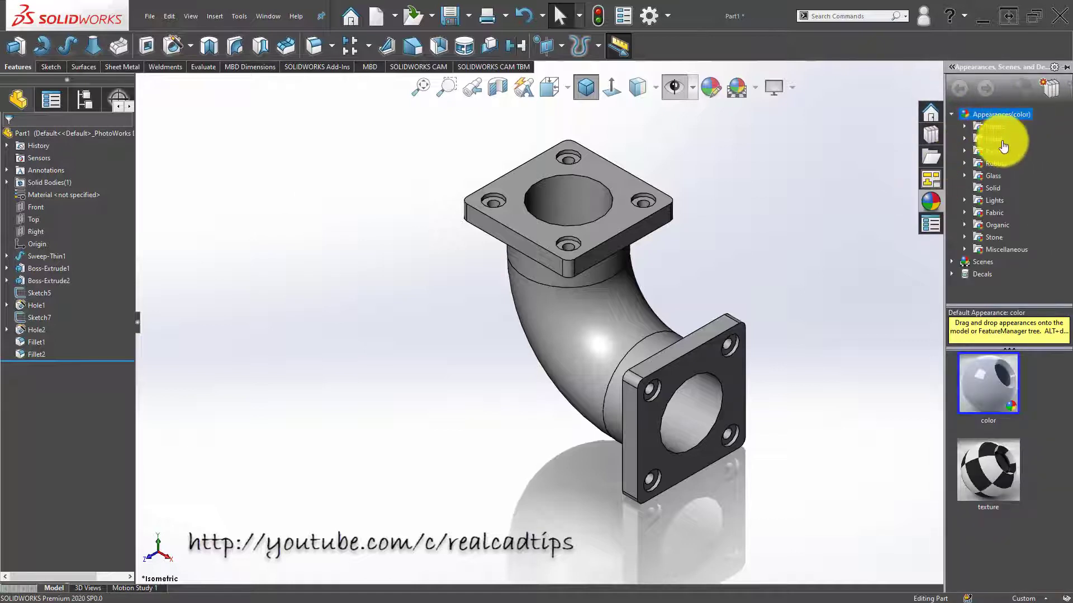
click(997, 139)
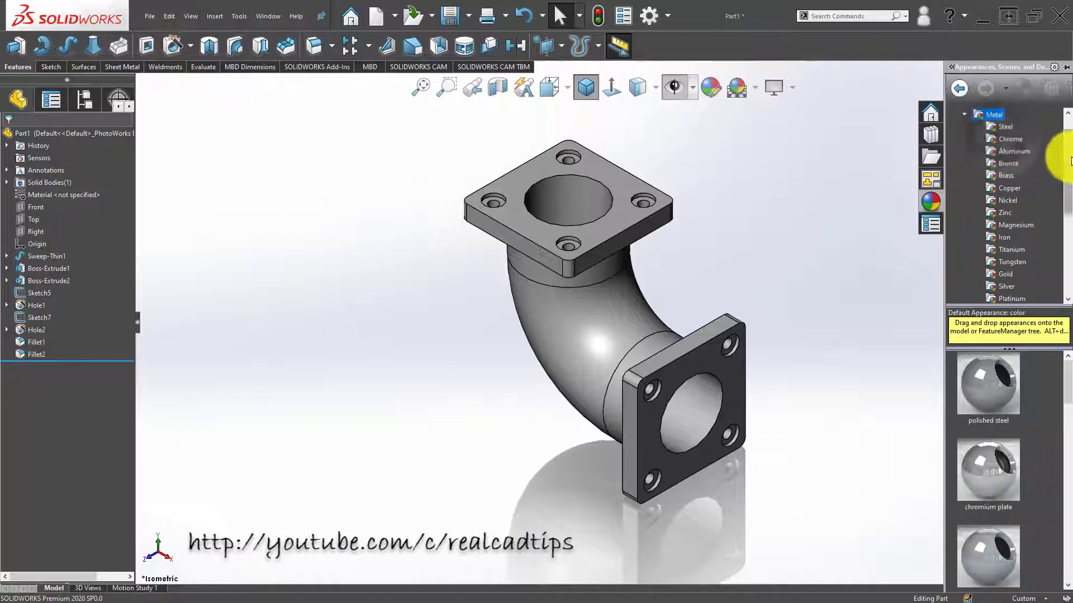
click(1028, 238)
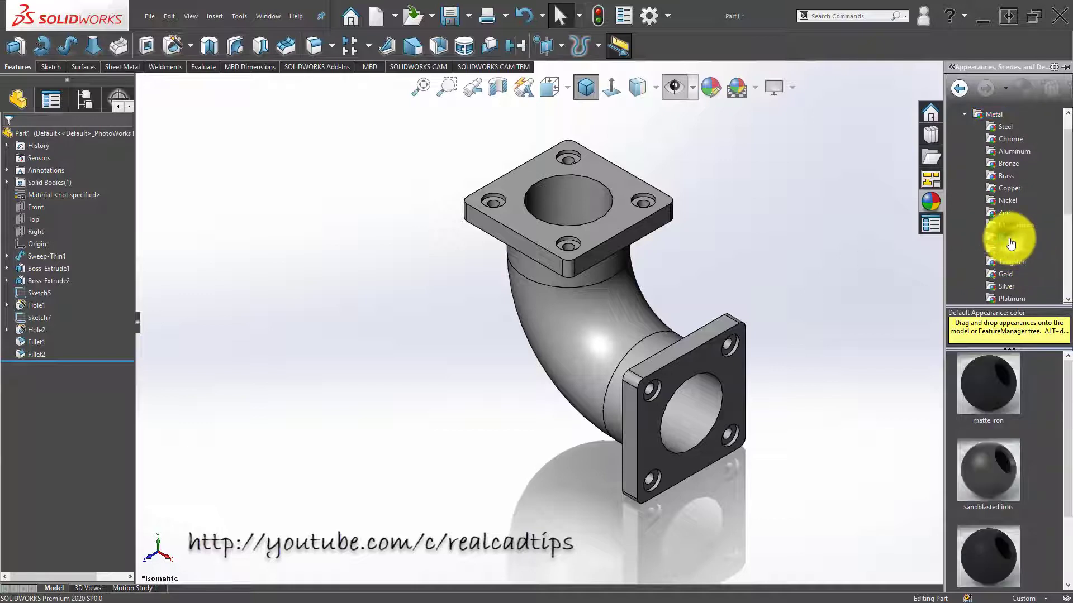
scroll(1033, 487, down, 2)
double_click(992, 451)
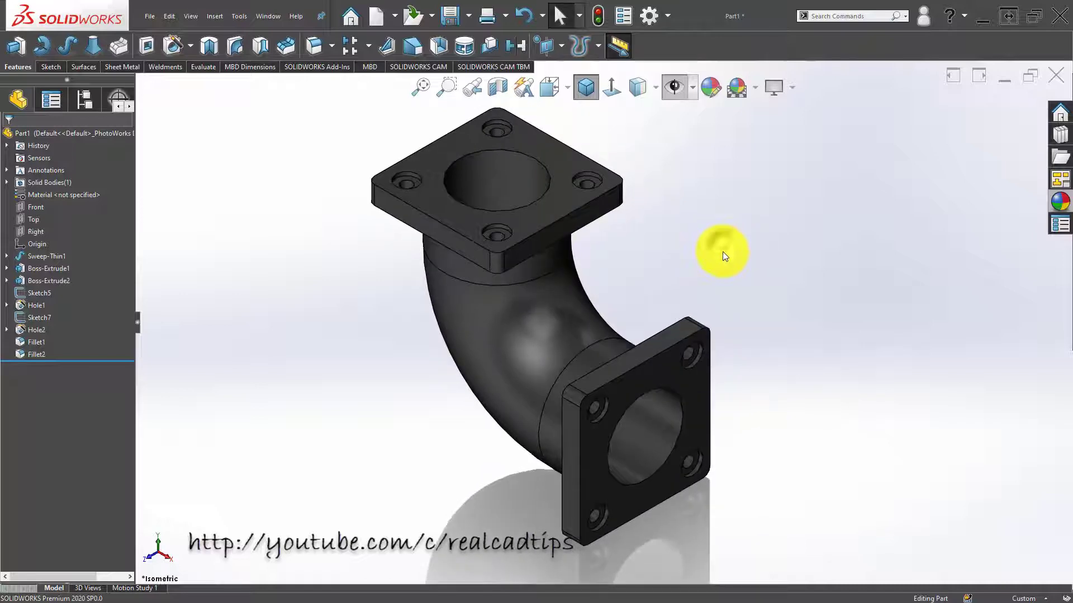
click(757, 88)
click(765, 154)
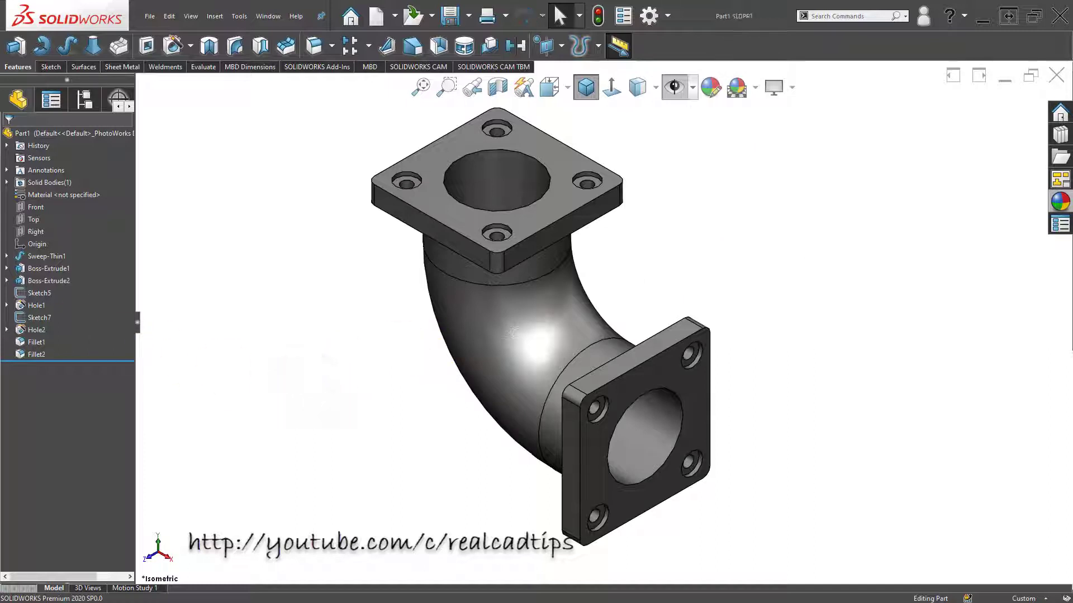
Create a drawing from the part on an A3 (ISO) sheet and place the top view in the sheet's left half.
click(394, 15)
click(395, 46)
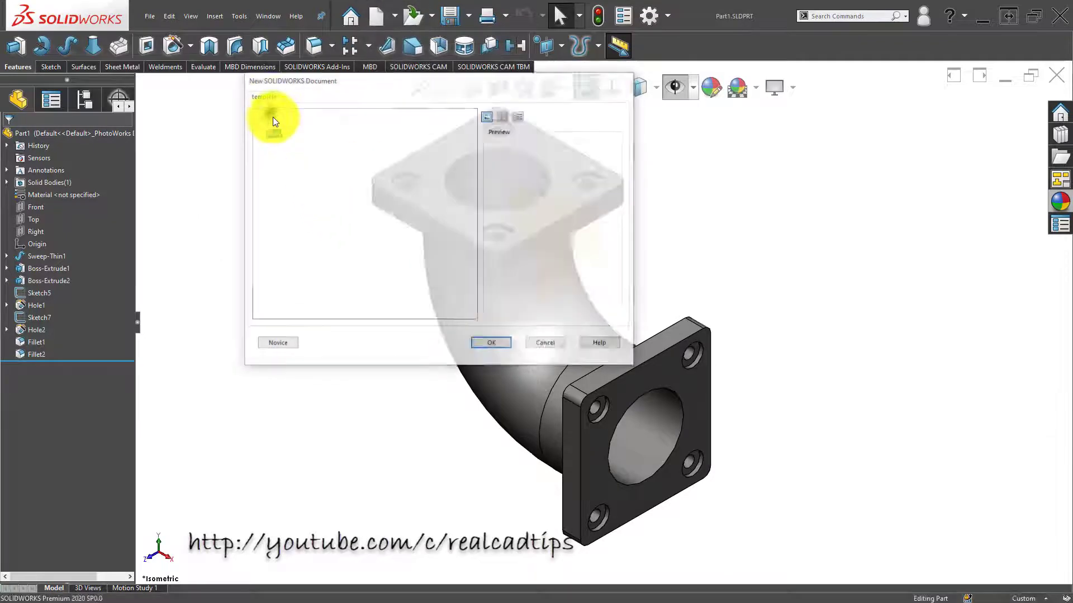
double_click(273, 124)
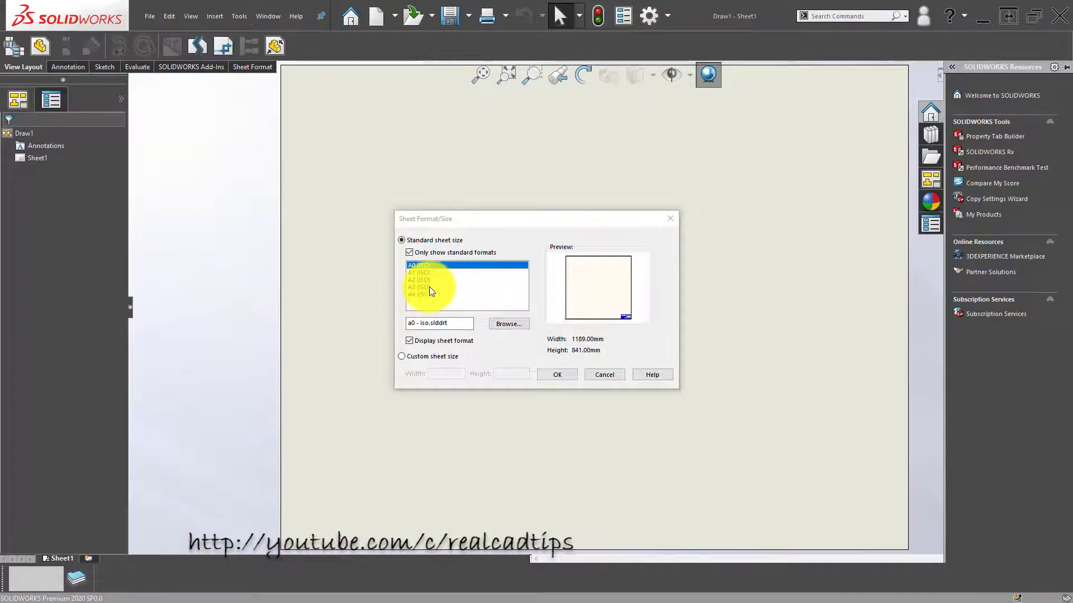
double_click(429, 287)
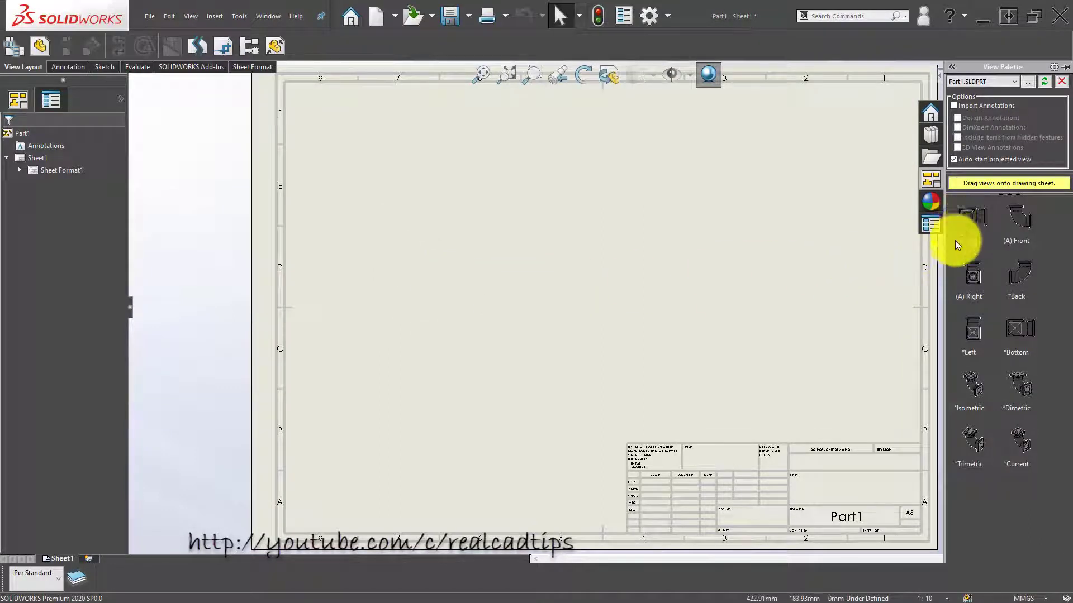
mouse_move(973, 215)
mouse_down()
mouse_move(971, 227)
mouse_move(508, 311)
mouse_up()
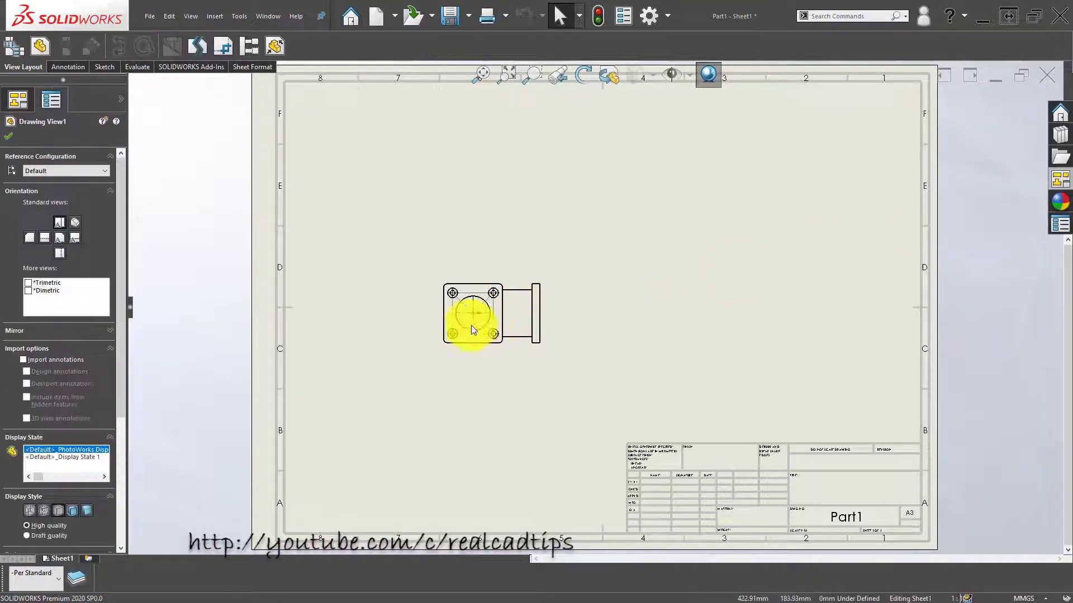
Create a horizontal section view A-A through the centre of the top view's bore and place it above the top view.
key(Return)
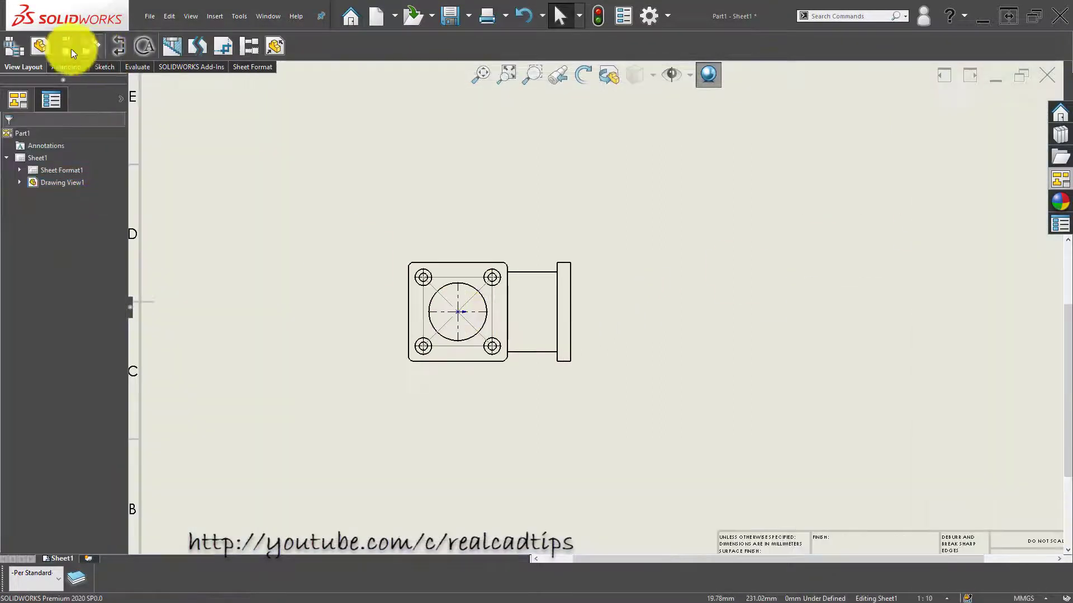
click(121, 44)
click(58, 305)
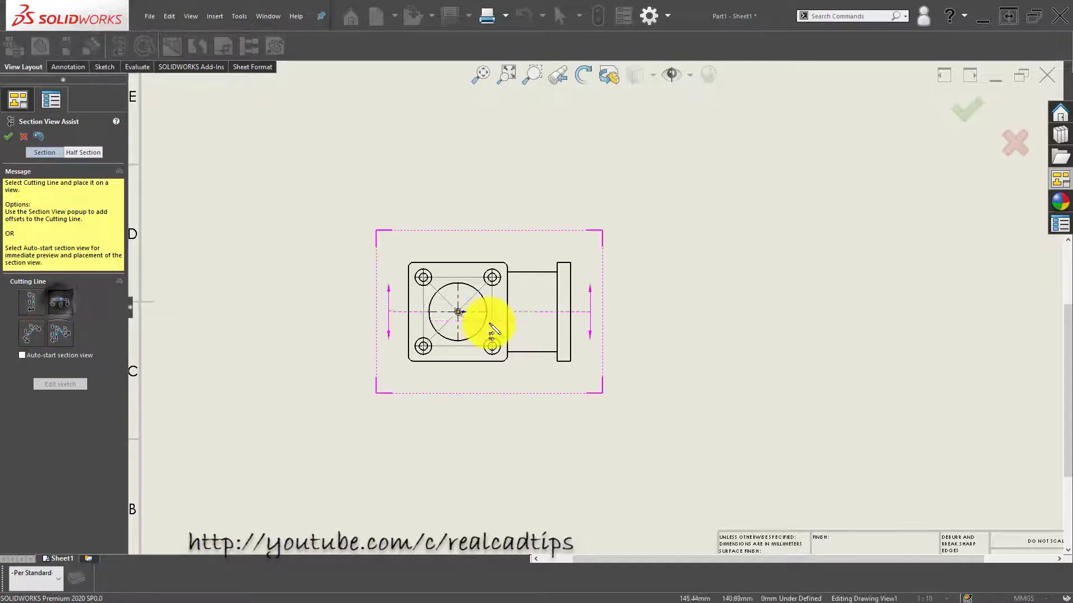
click(458, 312)
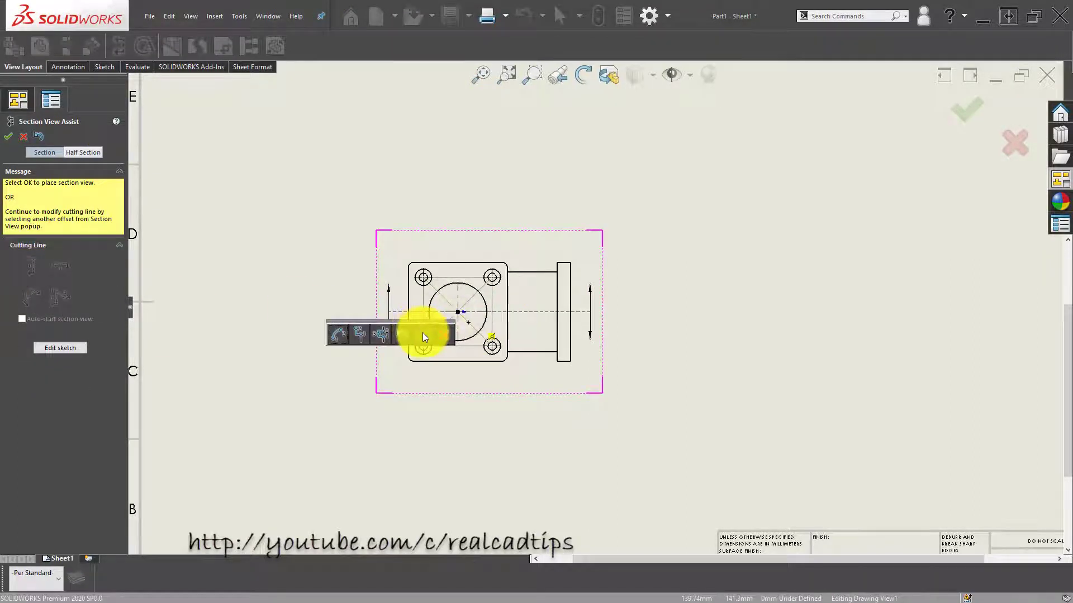
click(422, 333)
key(f)
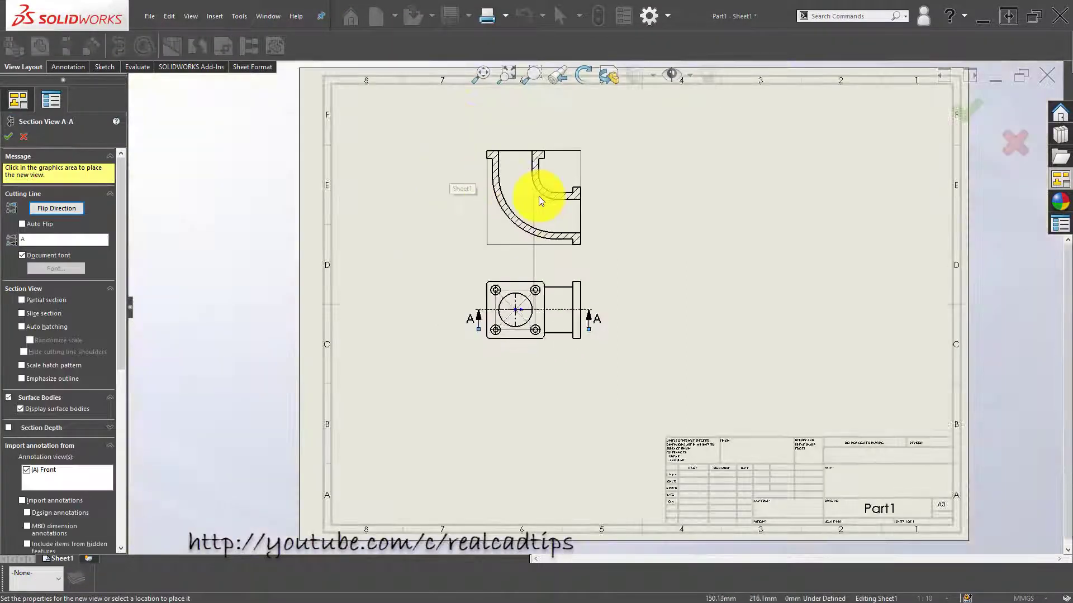
click(541, 192)
key(Return)
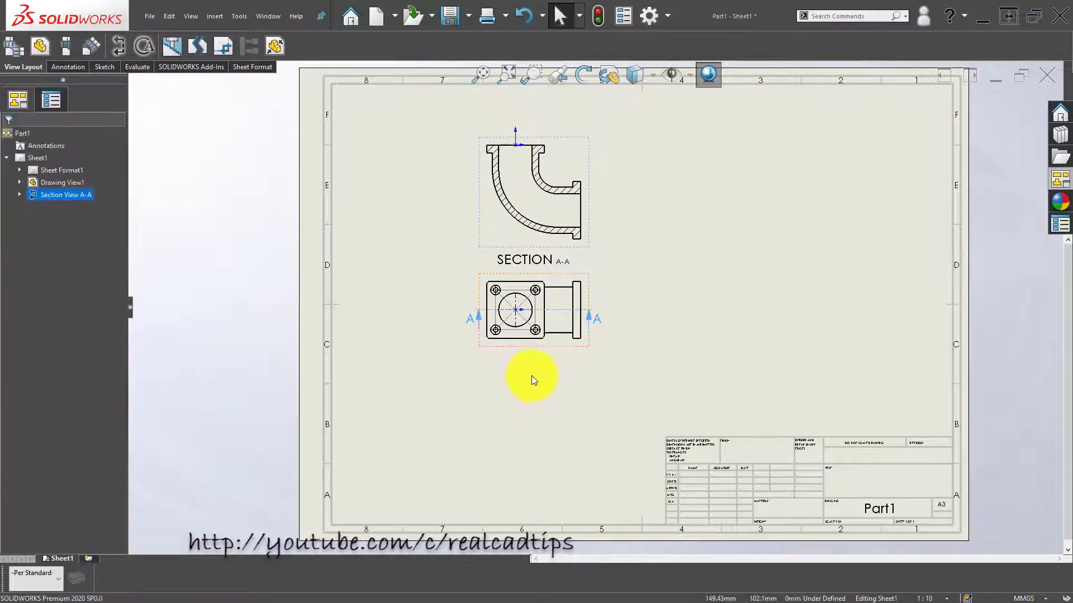
Move the top view farther down the sheet to widen the gap below the section view.
click(531, 379)
scroll(434, 366, up, 2)
drag(431, 339, 430, 377)
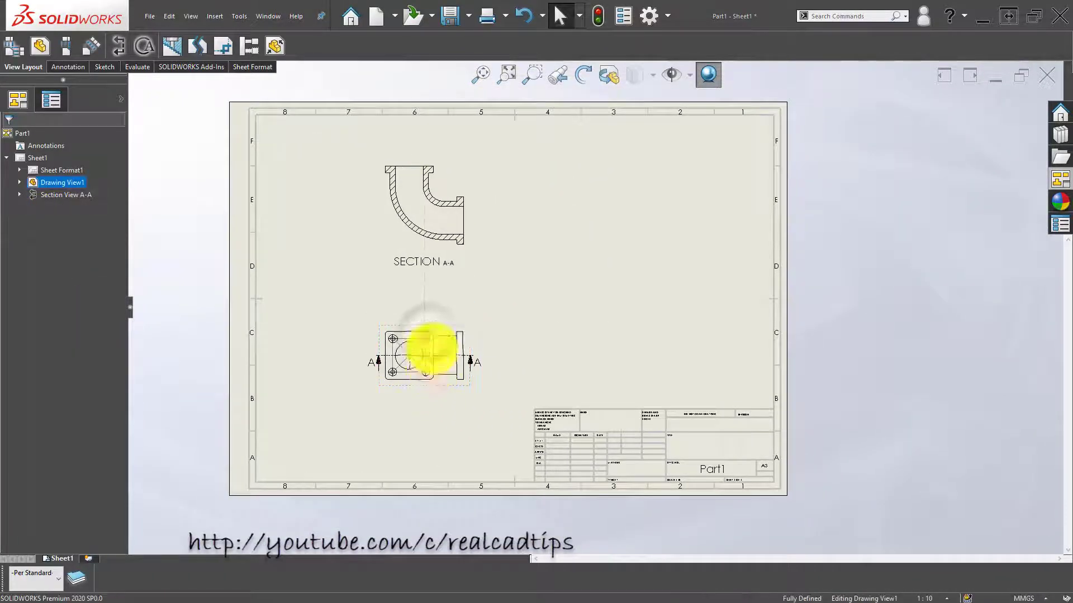
click(437, 293)
scroll(456, 324, down, 1)
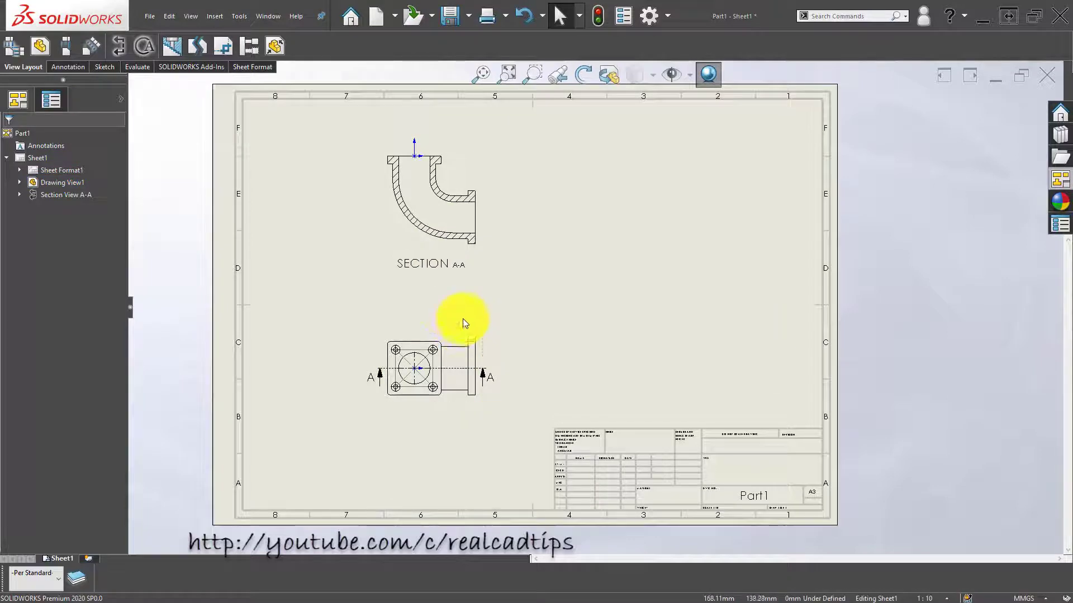
middle_drag(462, 323, 414, 274)
Try to delete the SECTION A-A label below the section view, and undo the deletion.
click(407, 252)
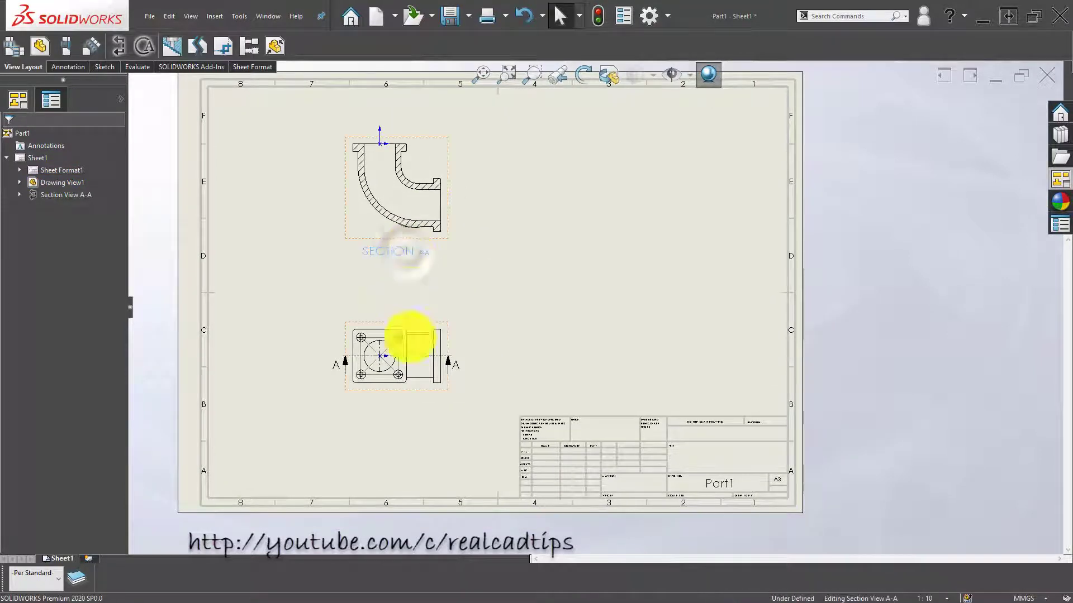
drag(413, 324, 417, 316)
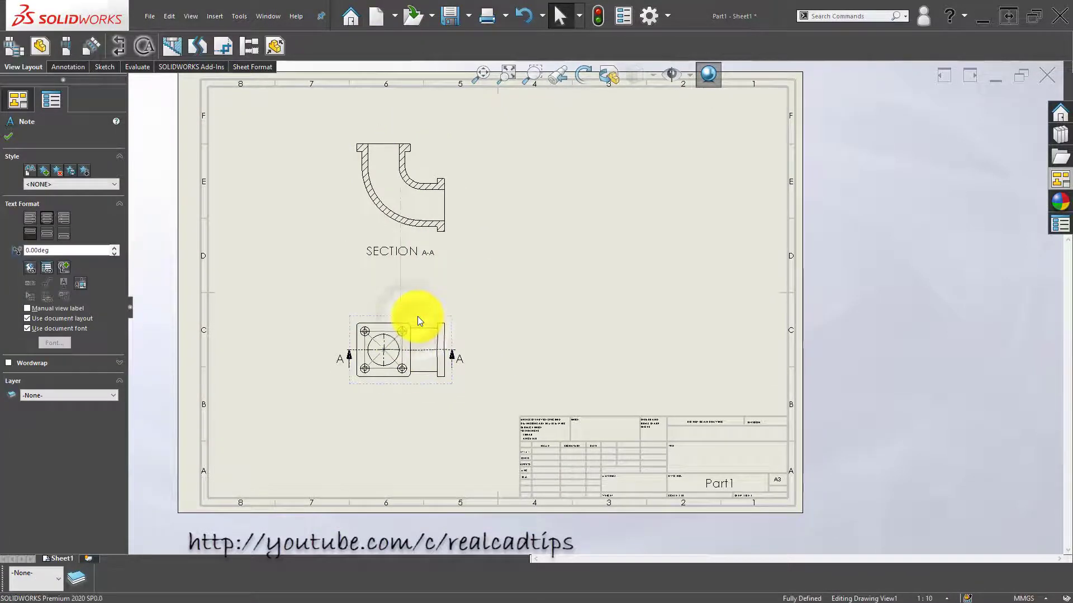
key(Delete)
click(609, 267)
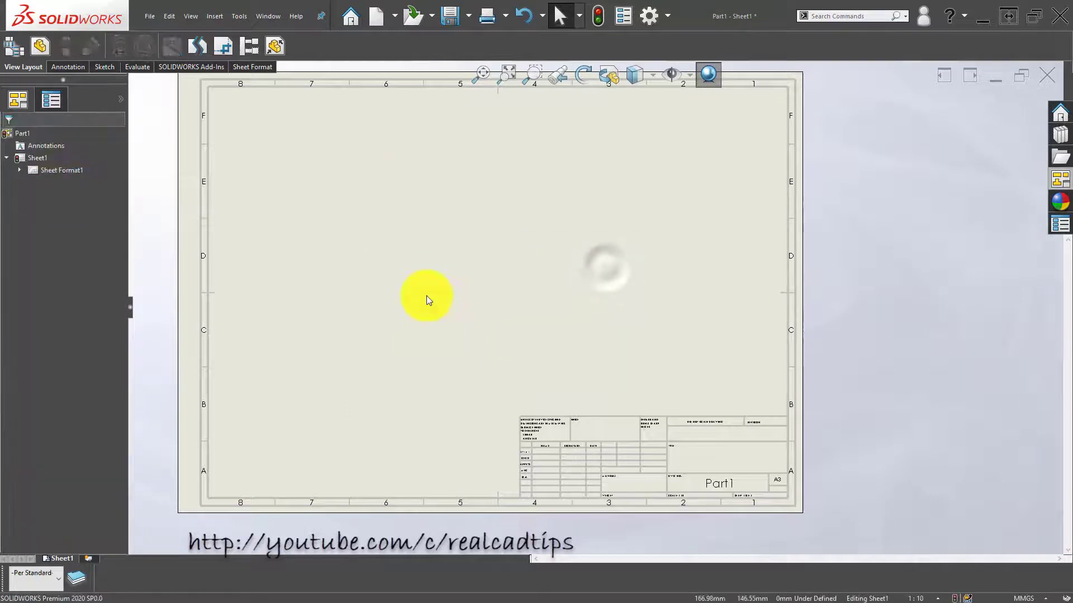
key(ctrl+z)
key(z)
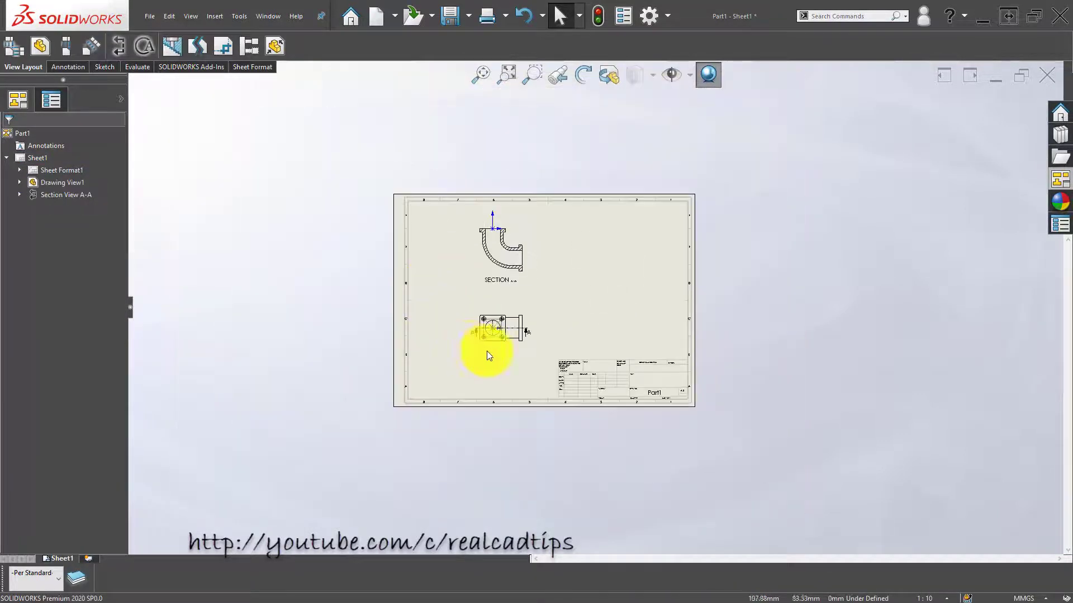
Move the parent top view and the SECTION A-A label off the sheet, and lower the section view in the sheet's left half.
mouse_move(507, 344)
mouse_down()
mouse_move(497, 558)
mouse_move(494, 511)
mouse_up()
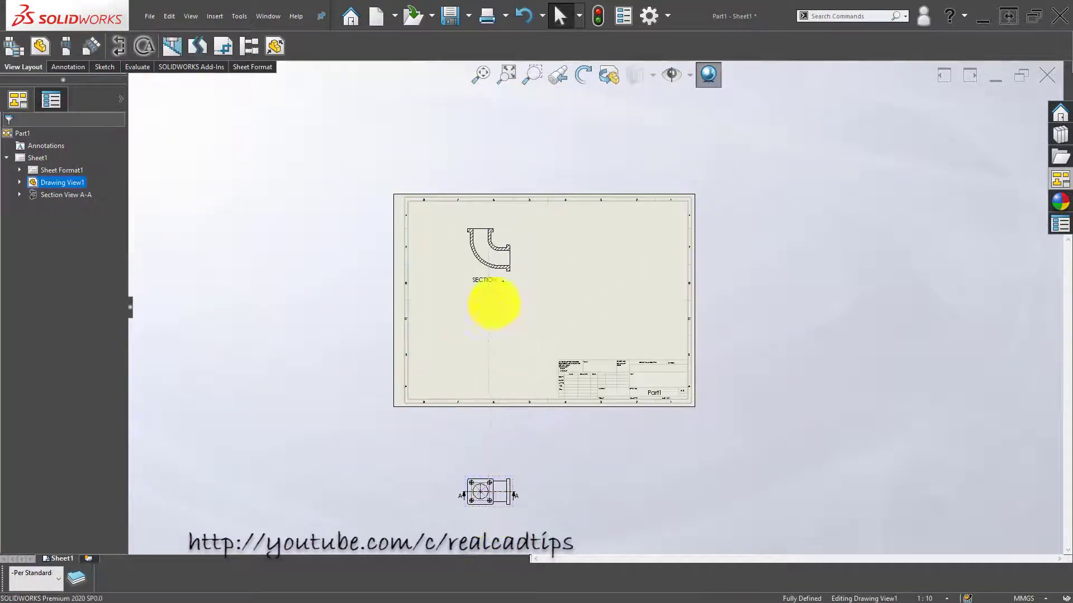
click(494, 302)
drag(508, 277, 525, 471)
drag(465, 264, 471, 289)
scroll(534, 274, down, 5)
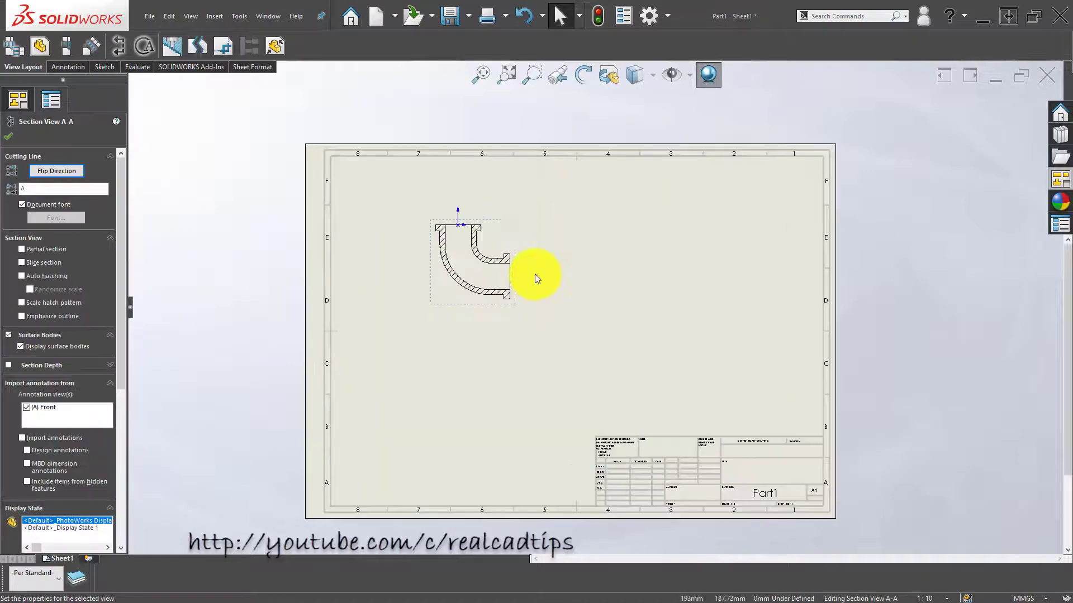
click(448, 356)
scroll(470, 326, up, 3)
drag(511, 323, 494, 455)
key(Escape)
scroll(528, 353, down, 2)
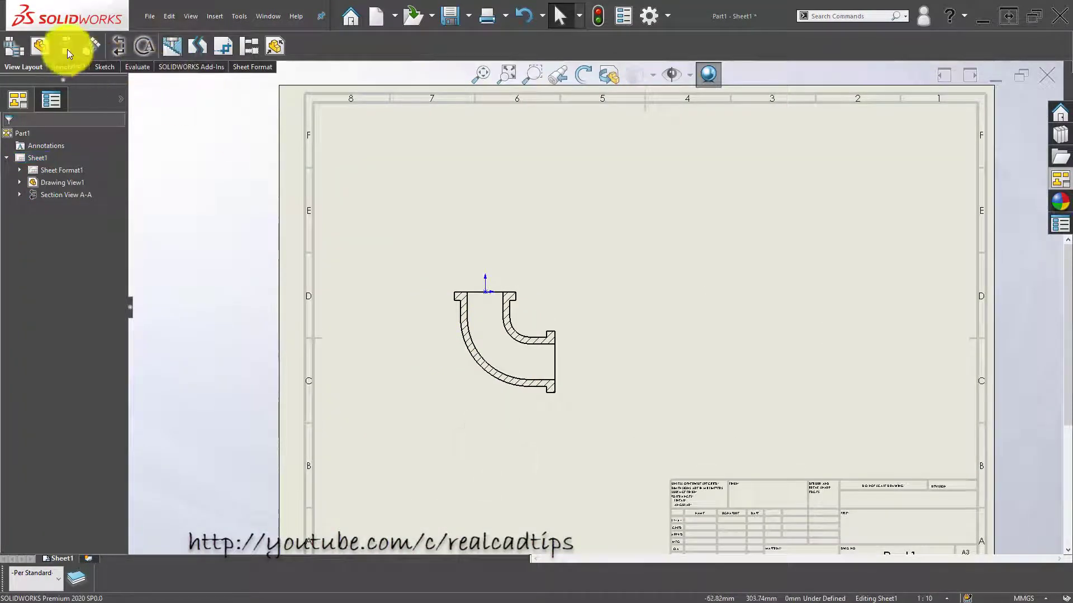
Project a new top view from the section view and place it directly above it.
click(67, 48)
click(483, 318)
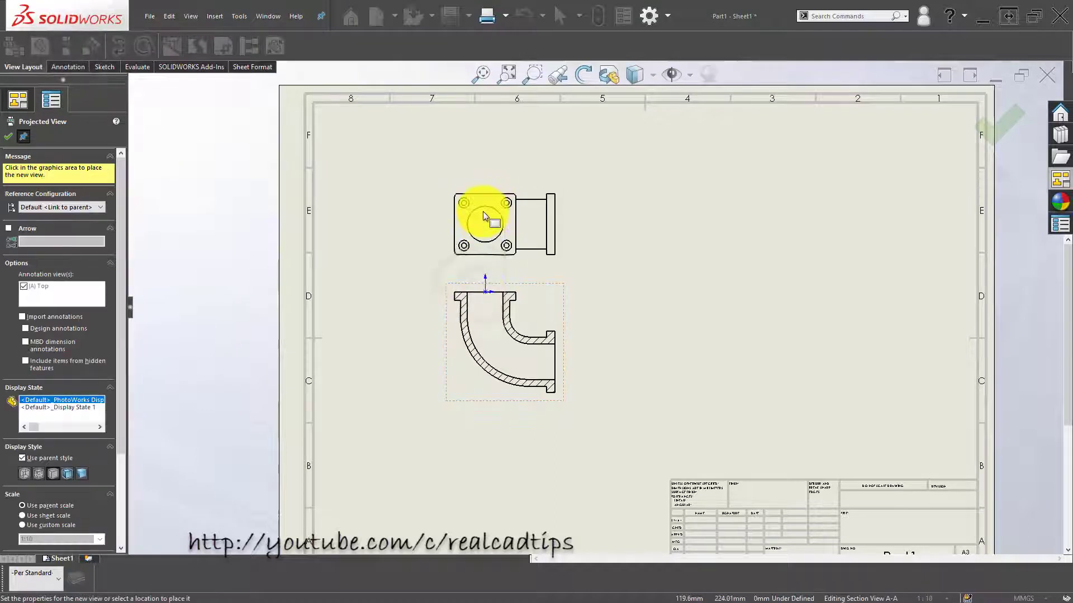
key(Escape)
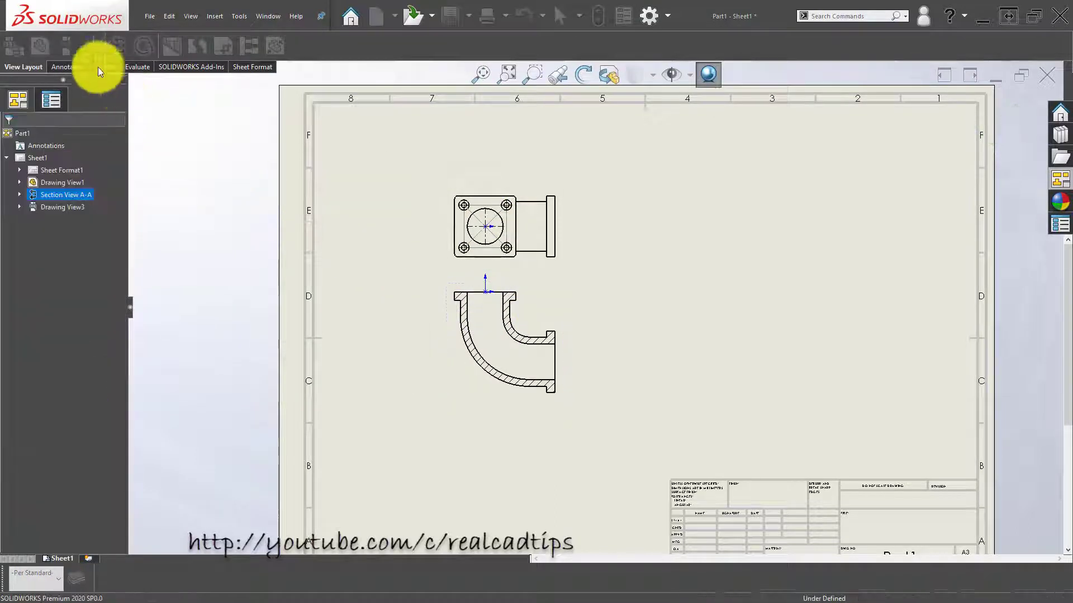
Project a side view to the right of the section view, and space the side and top views farther from it.
click(67, 48)
click(550, 360)
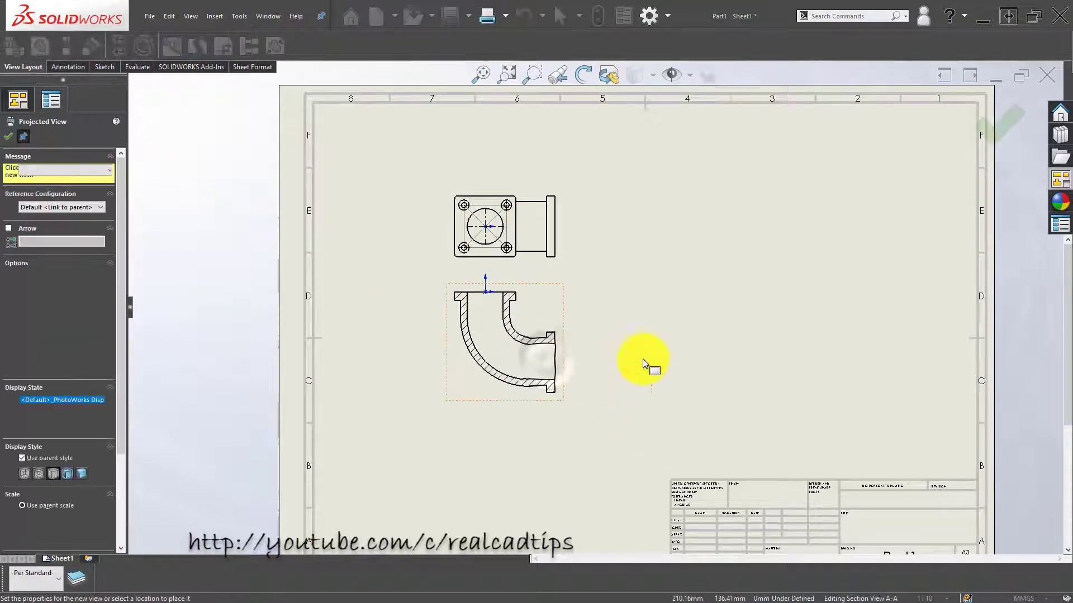
scroll(630, 369, up, 3)
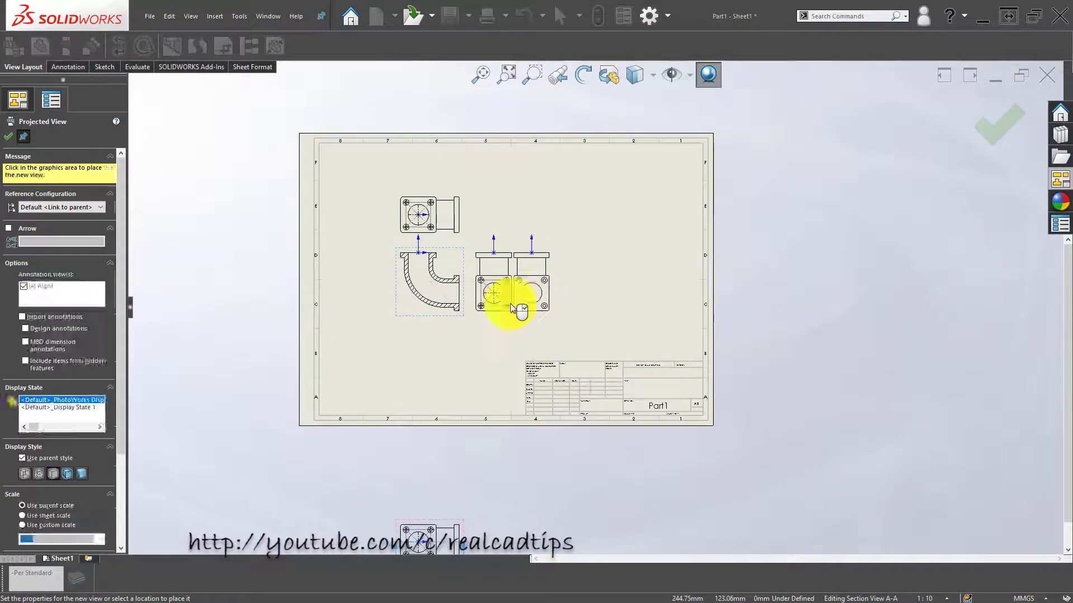
key(Escape)
drag(516, 274, 565, 275)
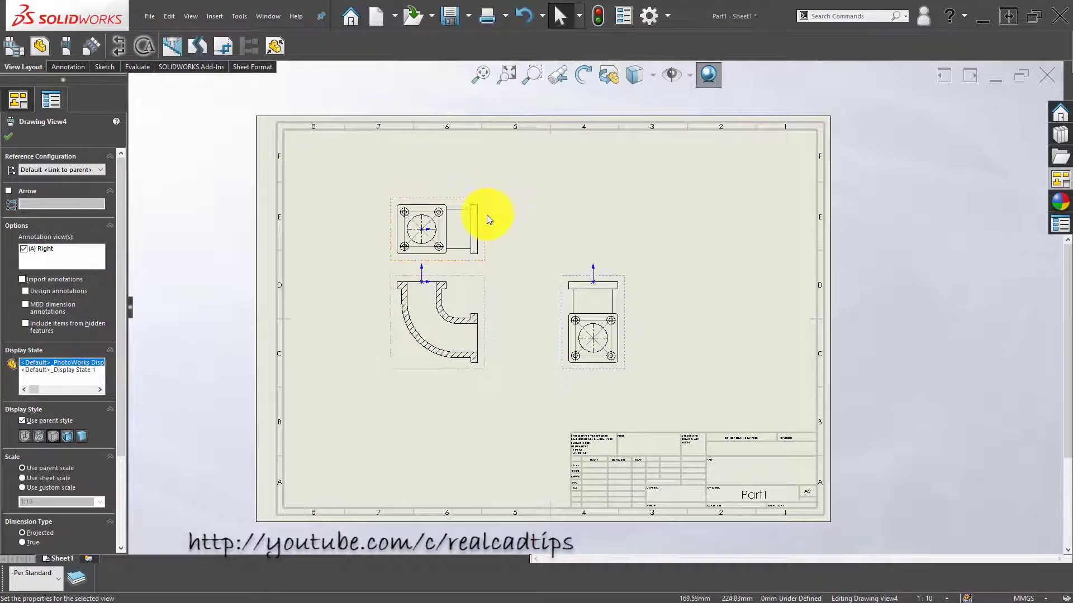
click(481, 187)
Break the section view's alignment with its parent view and shift it slightly down and left on the sheet.
click(428, 369)
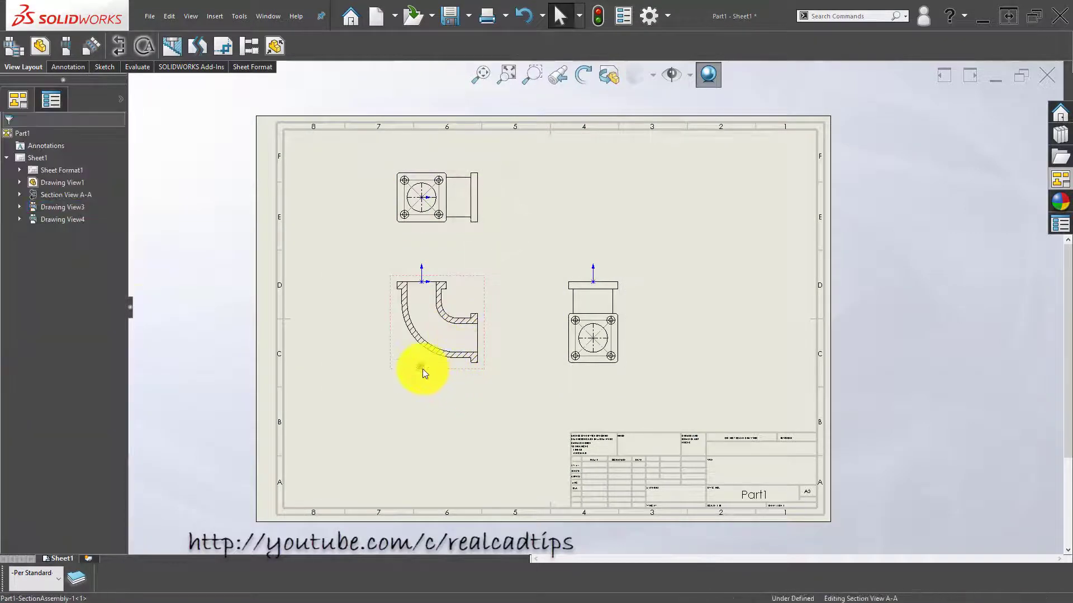
right_click(392, 351)
mouse_move(454, 349)
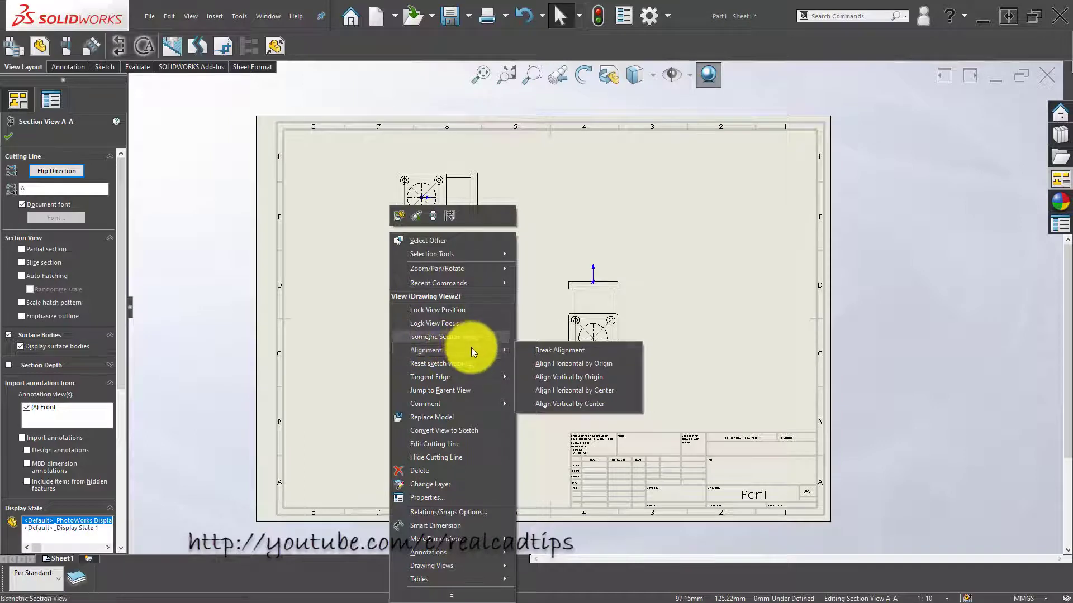
click(560, 351)
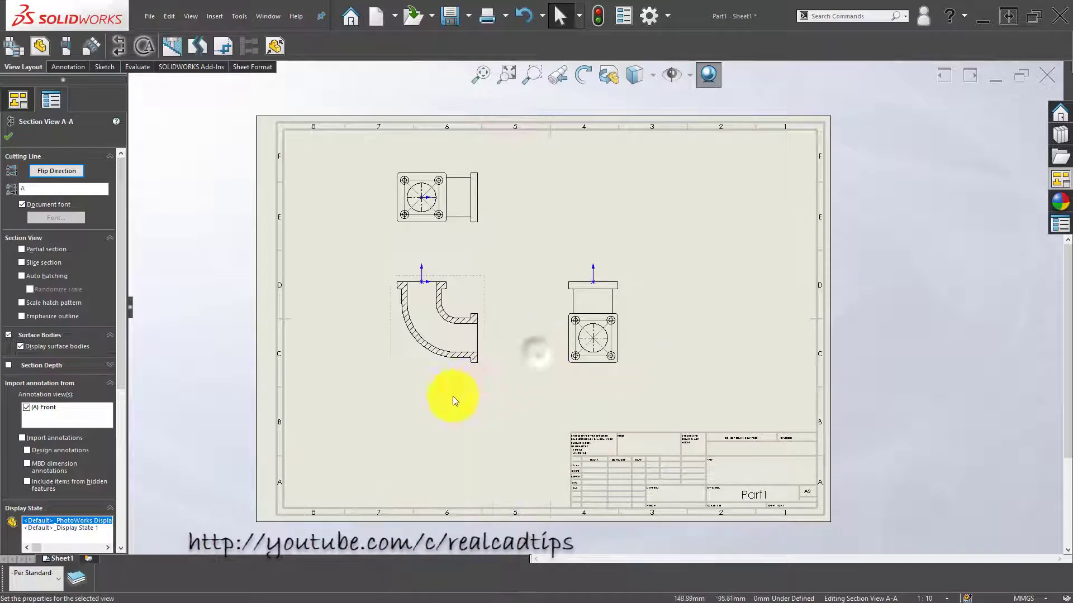
mouse_move(443, 371)
mouse_down()
mouse_move(427, 383)
mouse_move(435, 376)
mouse_up()
click(434, 397)
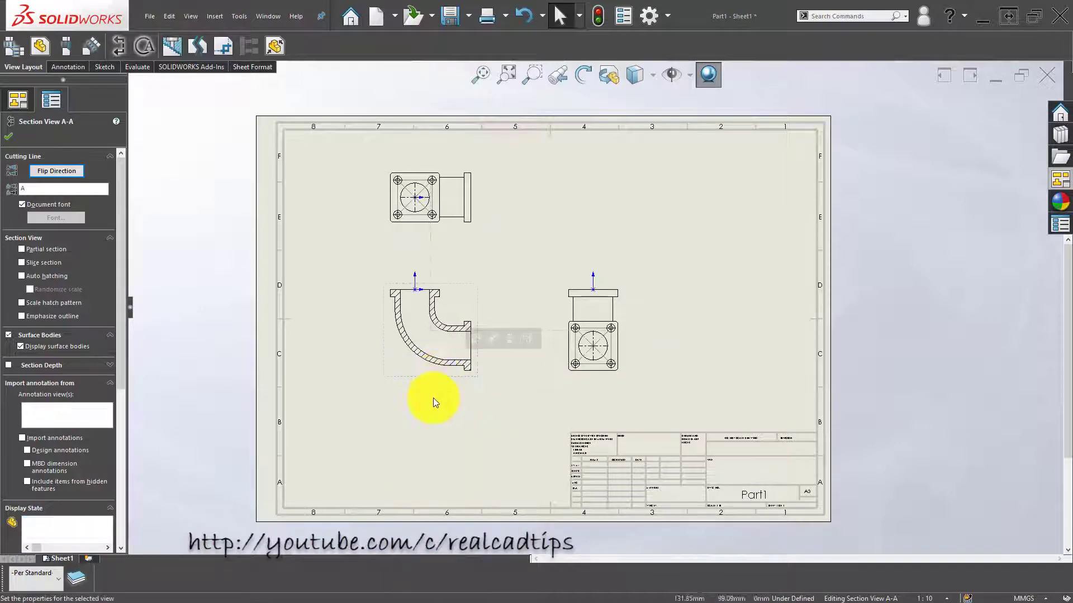
Hide the origins in the drawing views and dimension the bore diameter above the section view's upper opening.
middle_drag(459, 424, 467, 390)
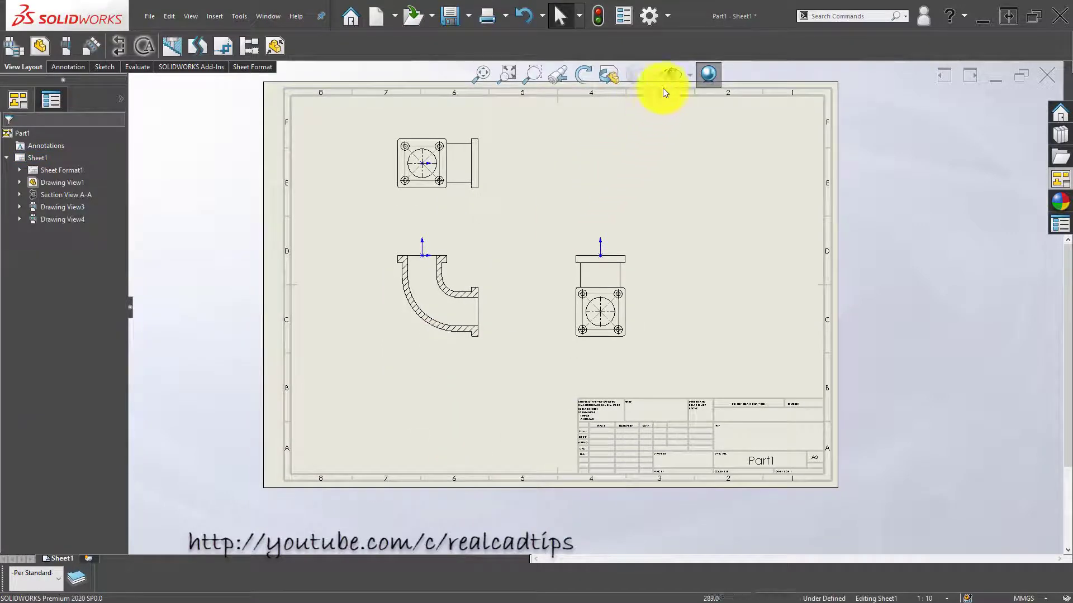
click(759, 266)
key(d)
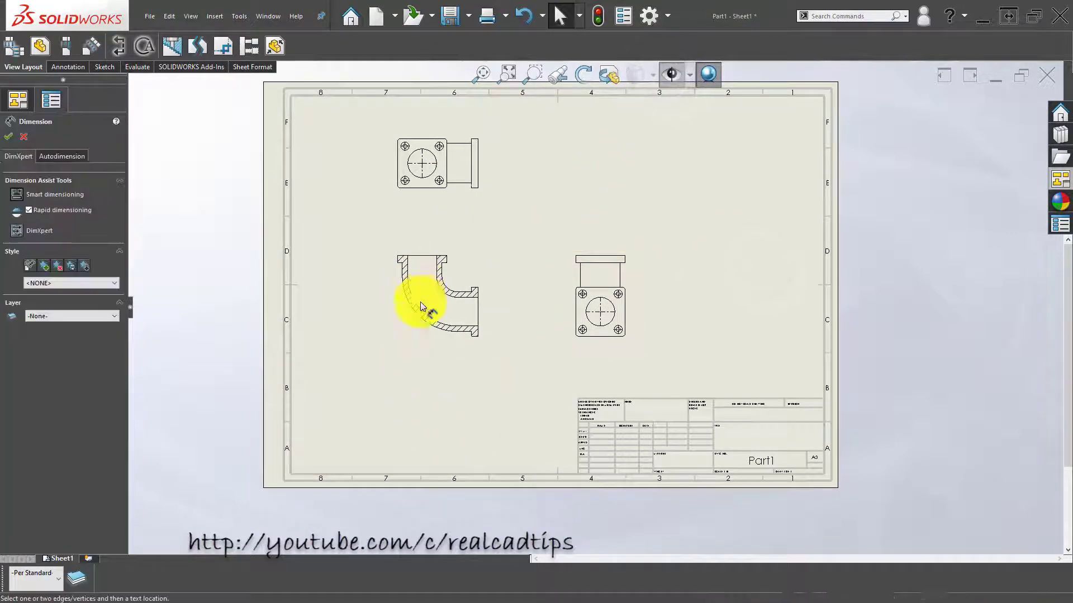
scroll(417, 285, down, 3)
scroll(457, 229, down, 5)
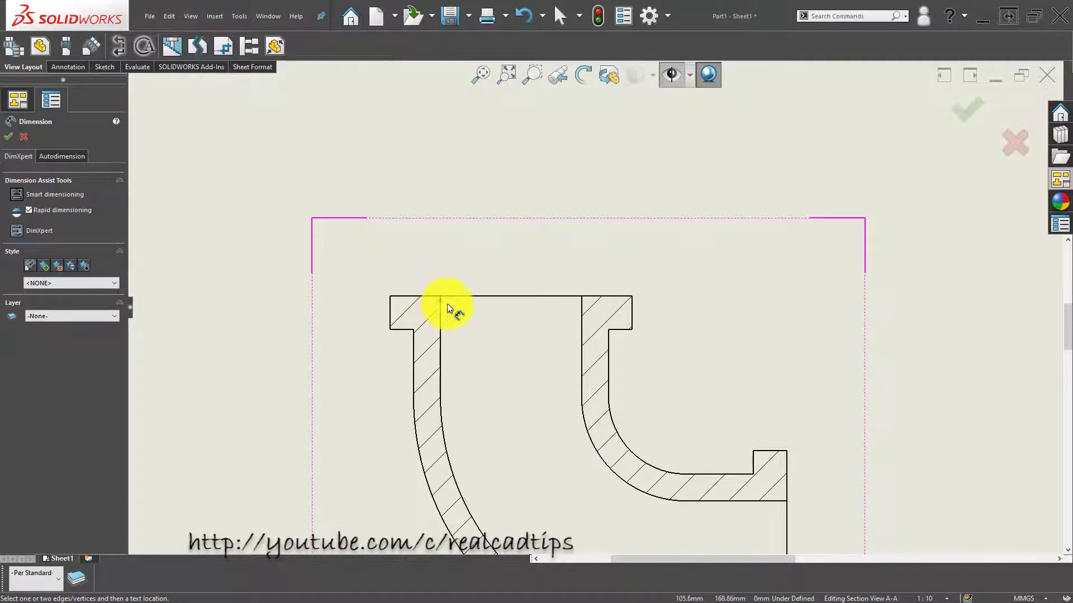
click(441, 306)
click(581, 307)
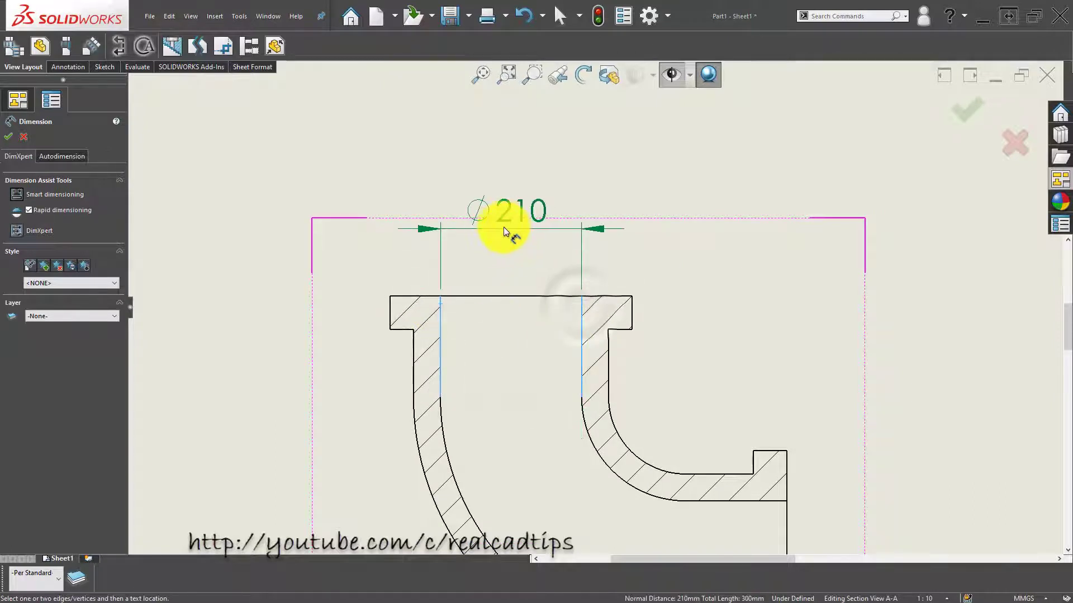
click(504, 227)
scroll(515, 330, up, 4)
key(Escape)
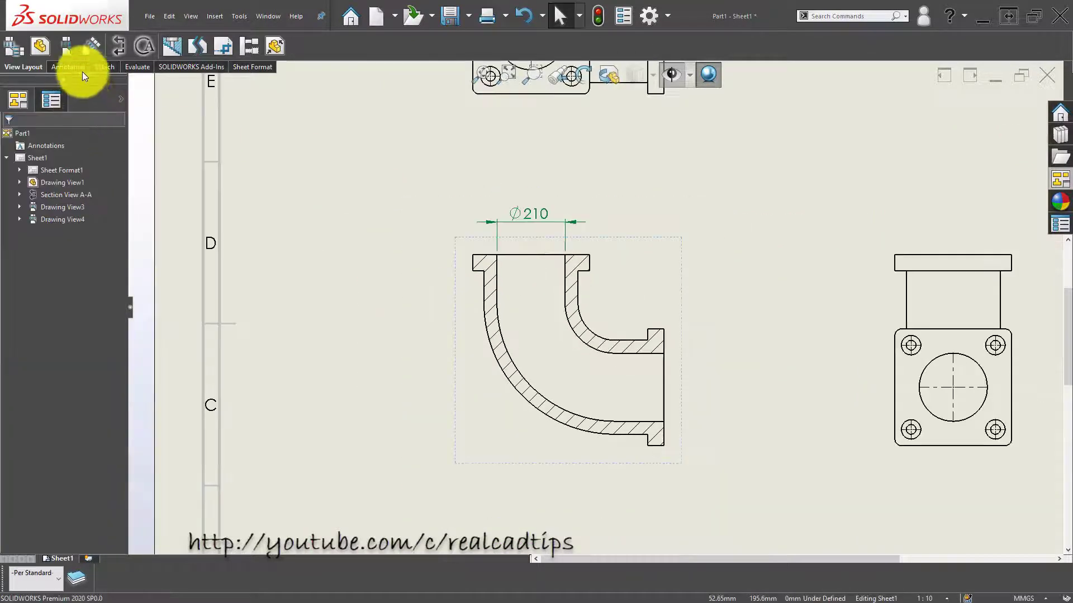
Add a centerline along the whole curved bore of the pipe in the section view.
click(81, 69)
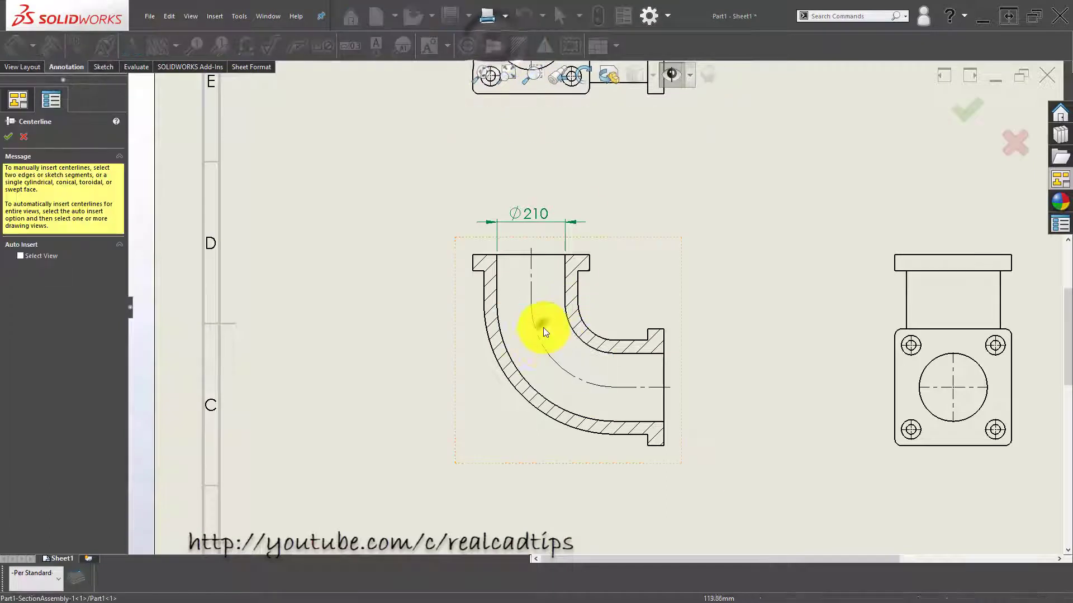
click(540, 344)
key(Escape)
Dimension the bend radius of the pipe's centerline, placing the text outside the bend at the lower left.
middle_drag(526, 431, 451, 367)
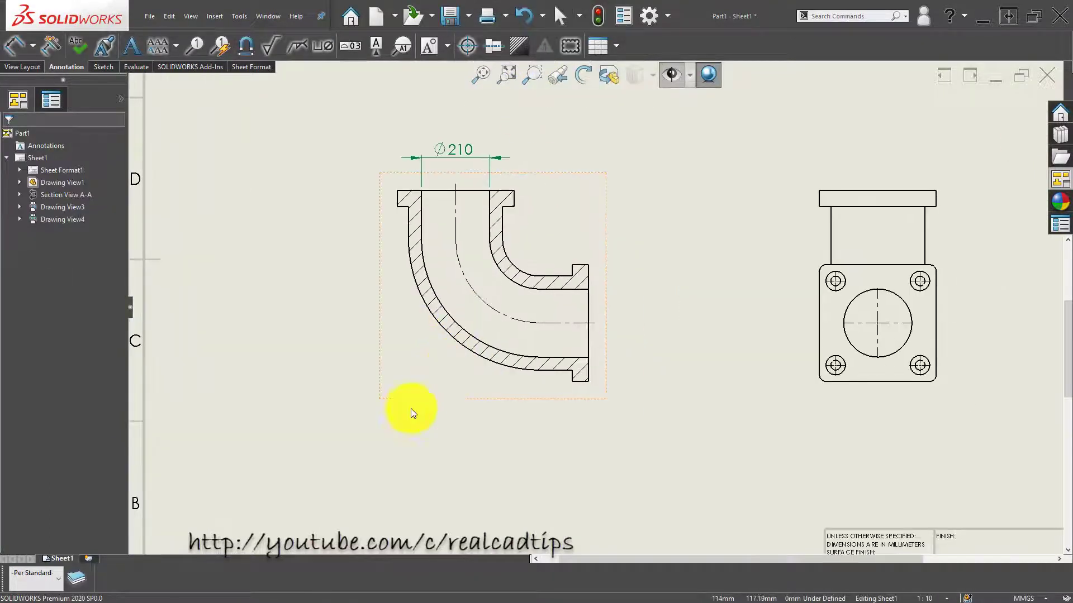
right_drag(428, 305, 477, 296)
click(476, 300)
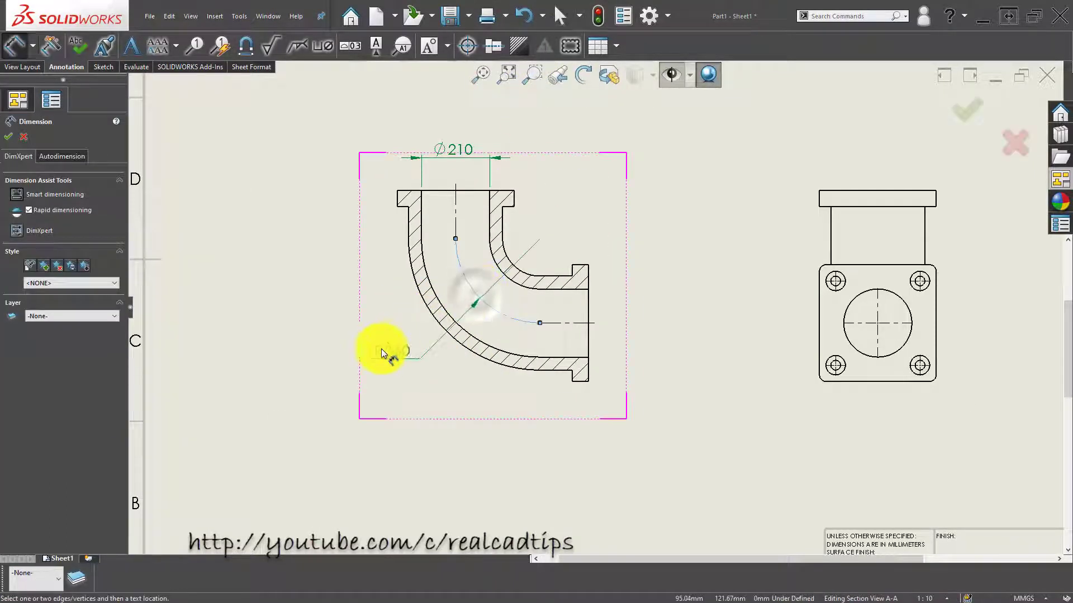
click(381, 348)
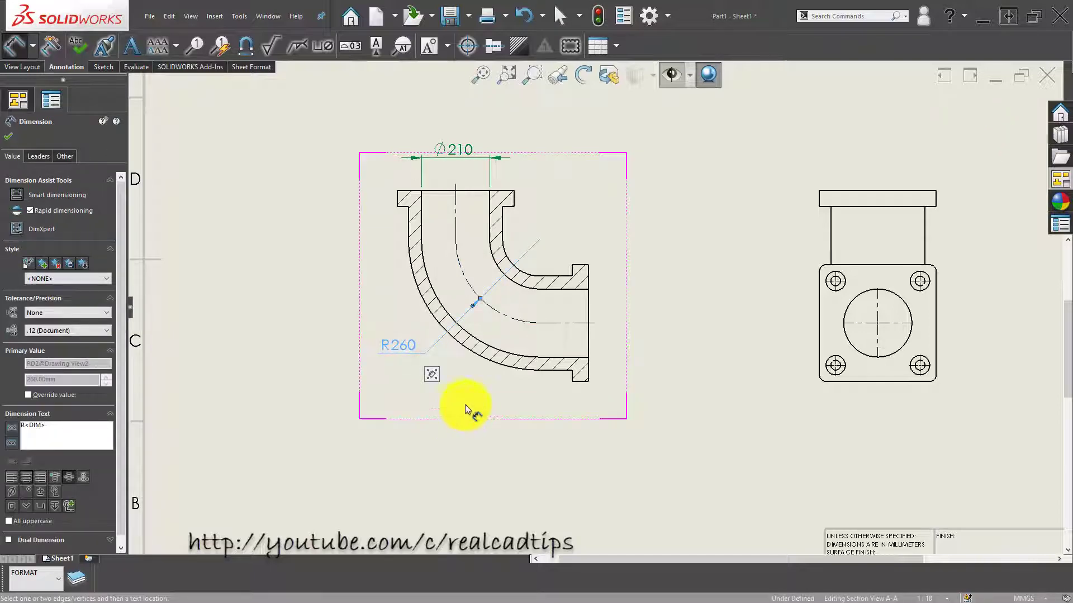
scroll(431, 435, down, 1)
click(408, 453)
Dimension the pipe's wall thickness just below the upper flange, placing the text outside the left wall.
scroll(414, 226, down, 4)
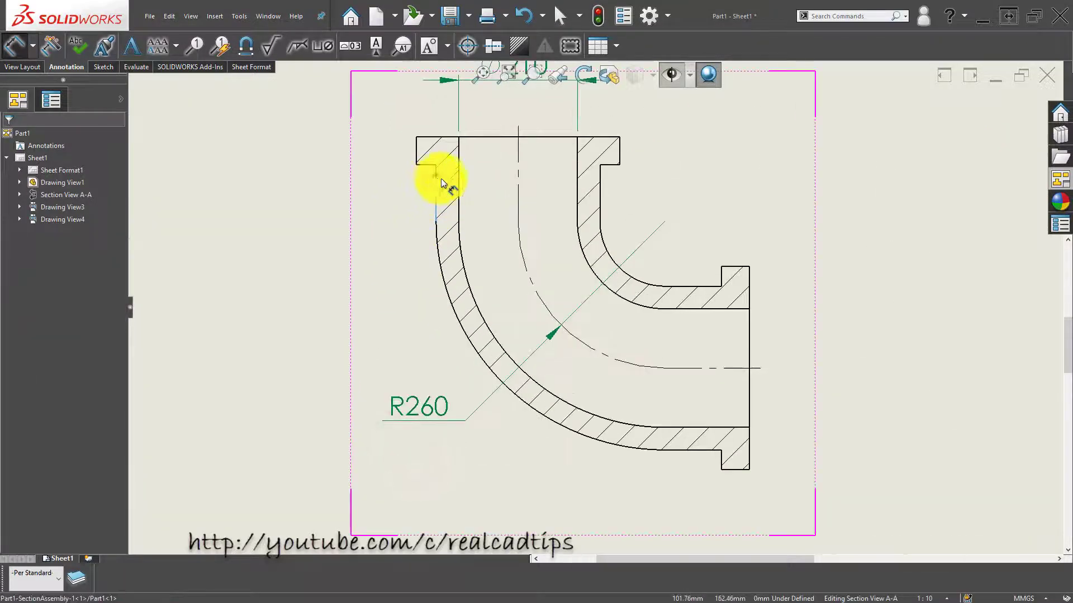
click(439, 185)
click(456, 167)
click(379, 193)
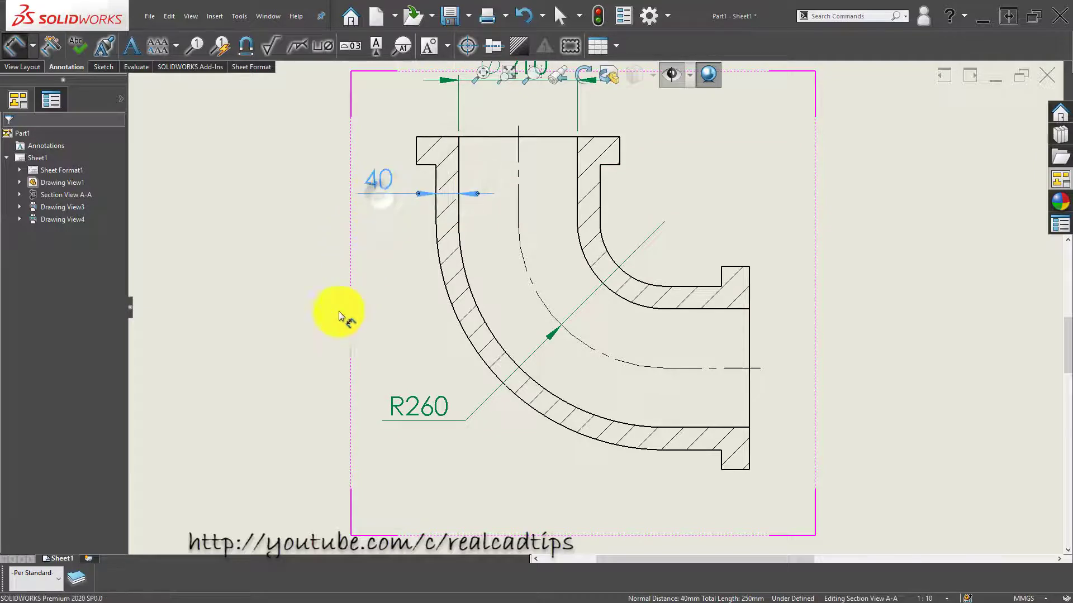
click(479, 376)
scroll(539, 371, up, 3)
middle_drag(538, 371, 475, 371)
middle_drag(505, 282, 501, 286)
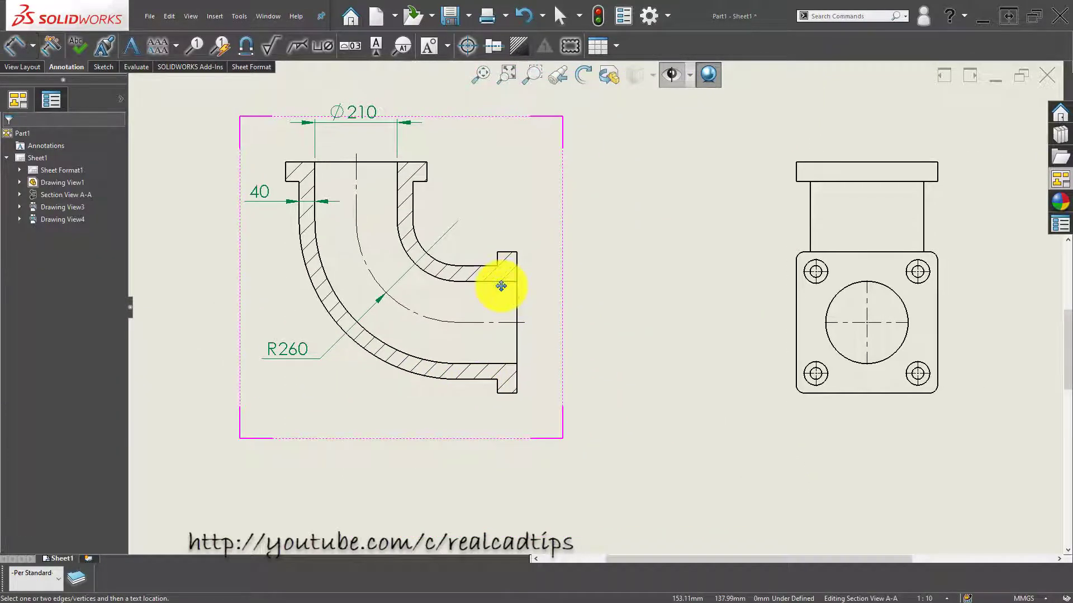
Dimension the straight length from the upper flange face to the bend's start, placing the text outside the section view's left wall.
scroll(321, 189, down, 2)
click(330, 166)
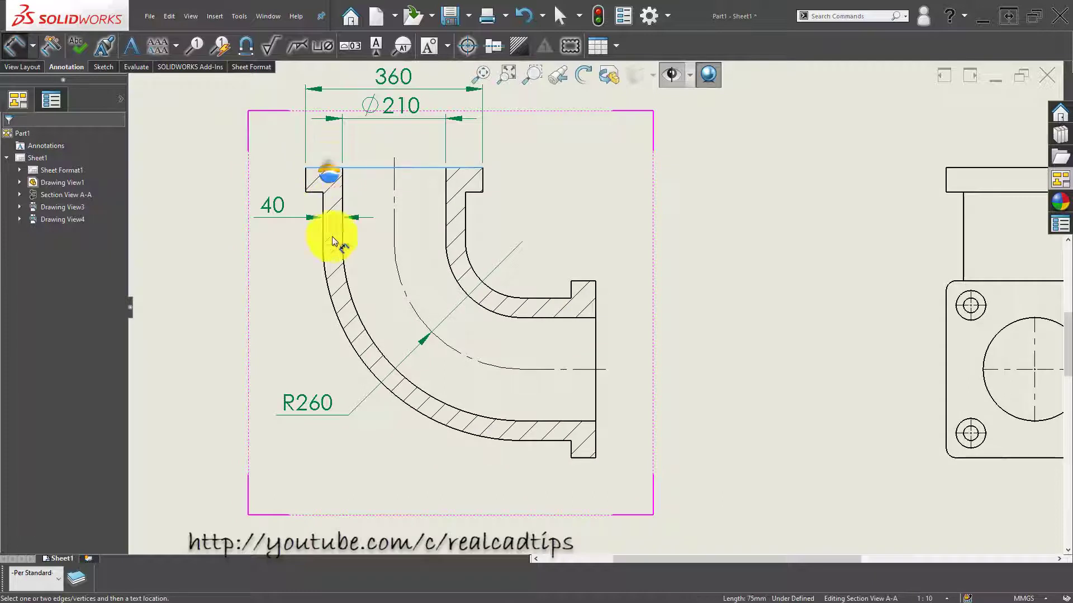
click(324, 280)
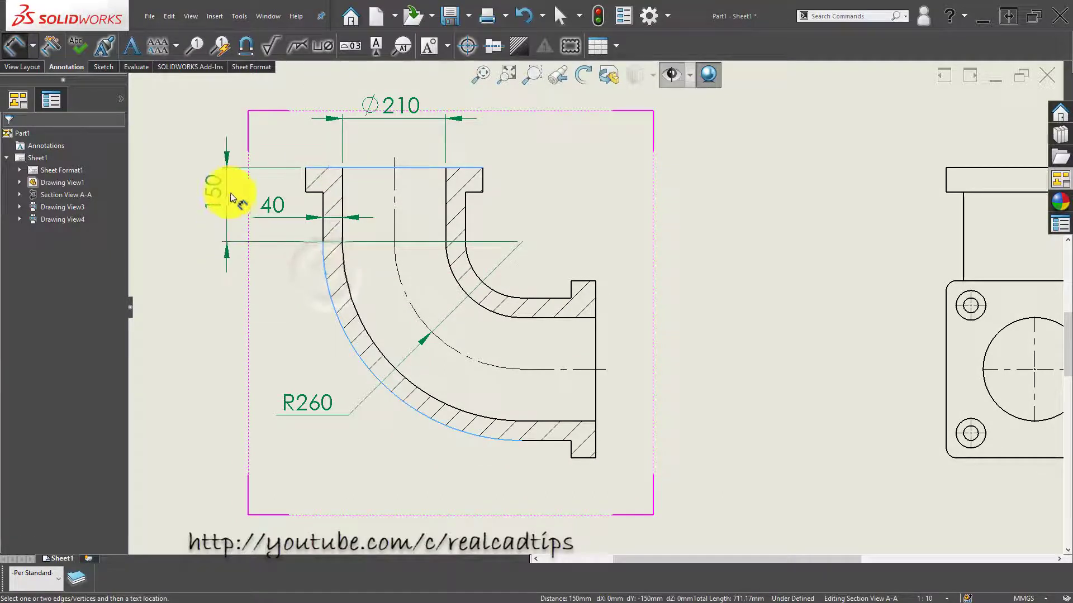
click(229, 203)
click(200, 384)
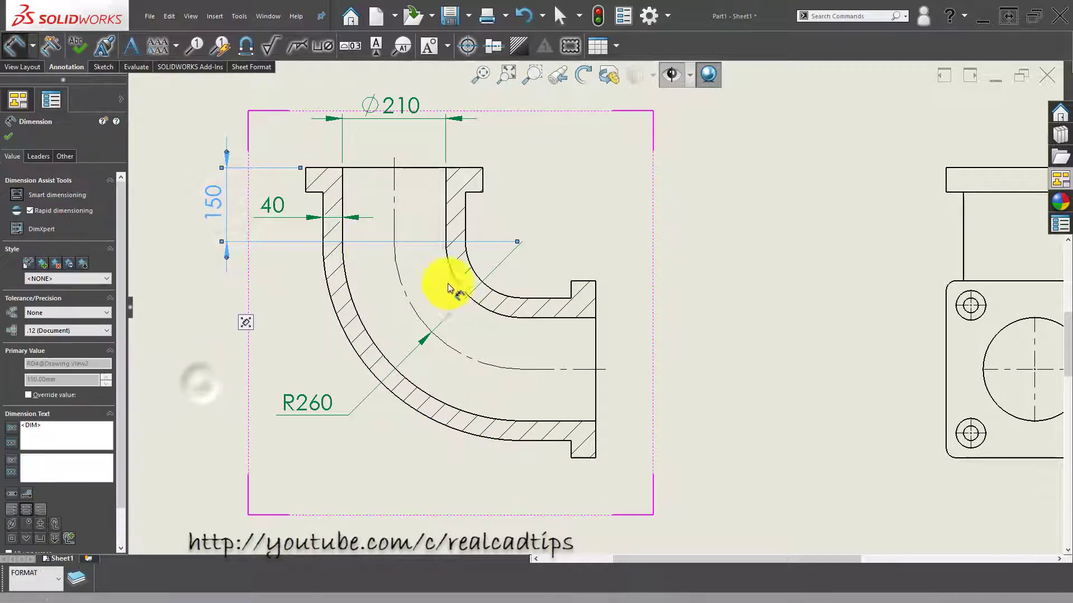
Dimension the straight length from the bend's end to the side flange face, placing the text below the section view.
scroll(514, 326, up, 1)
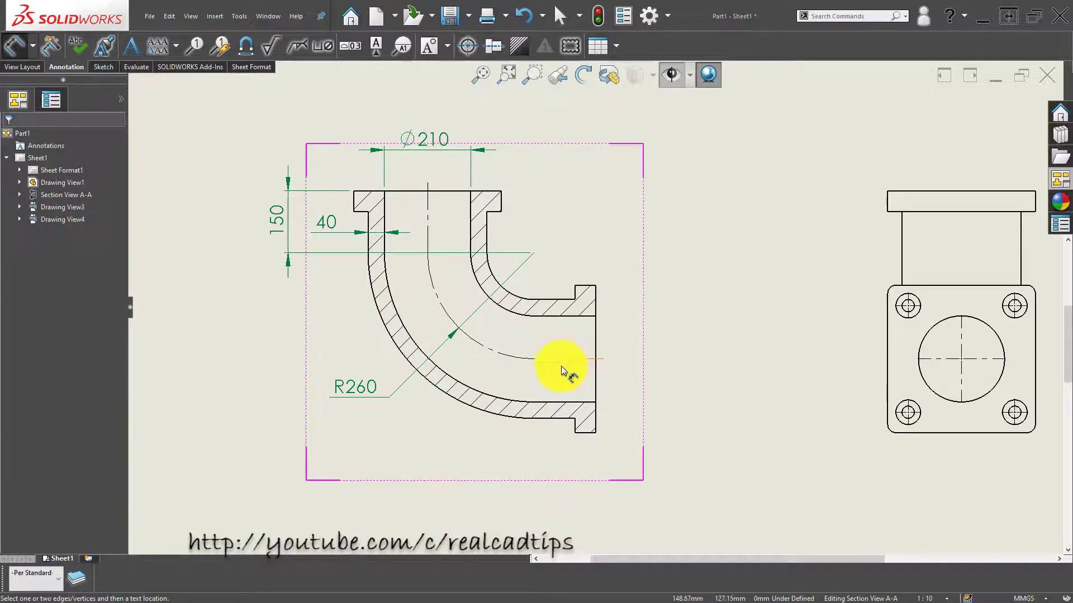
scroll(566, 364, down, 1)
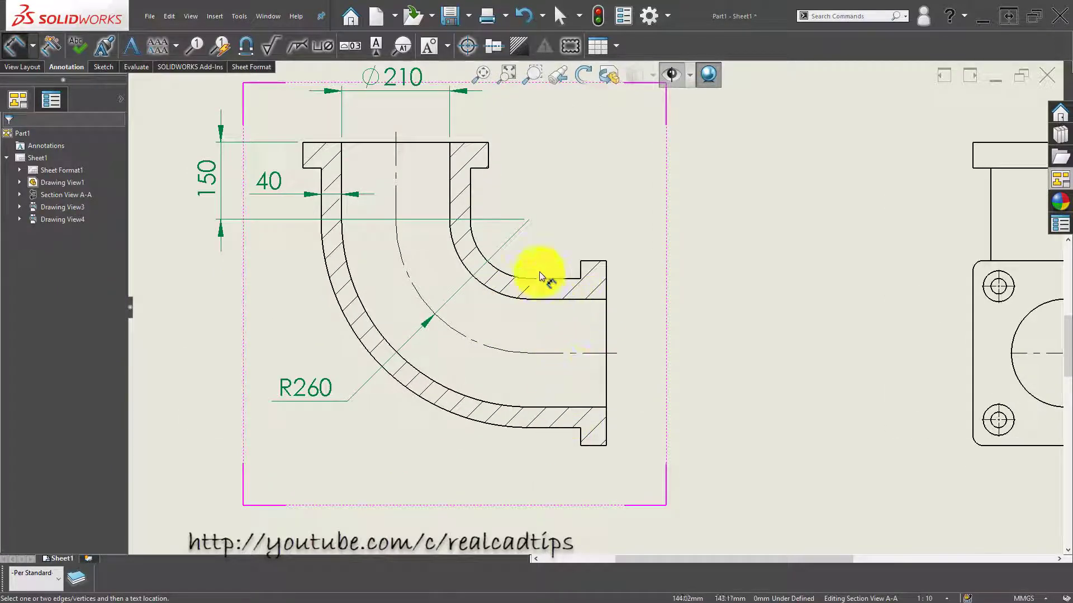
click(608, 318)
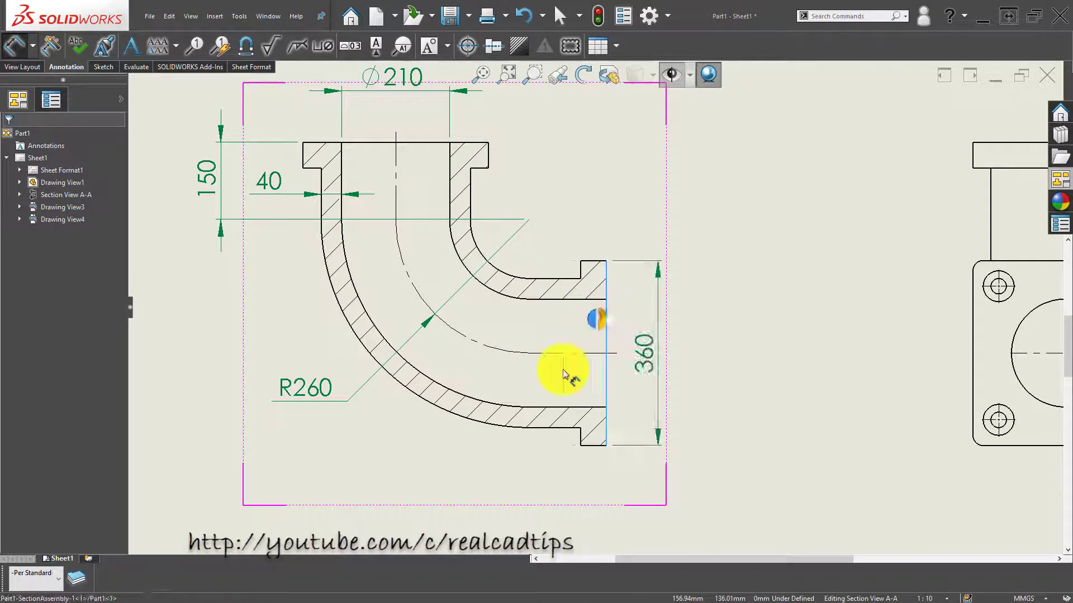
click(461, 417)
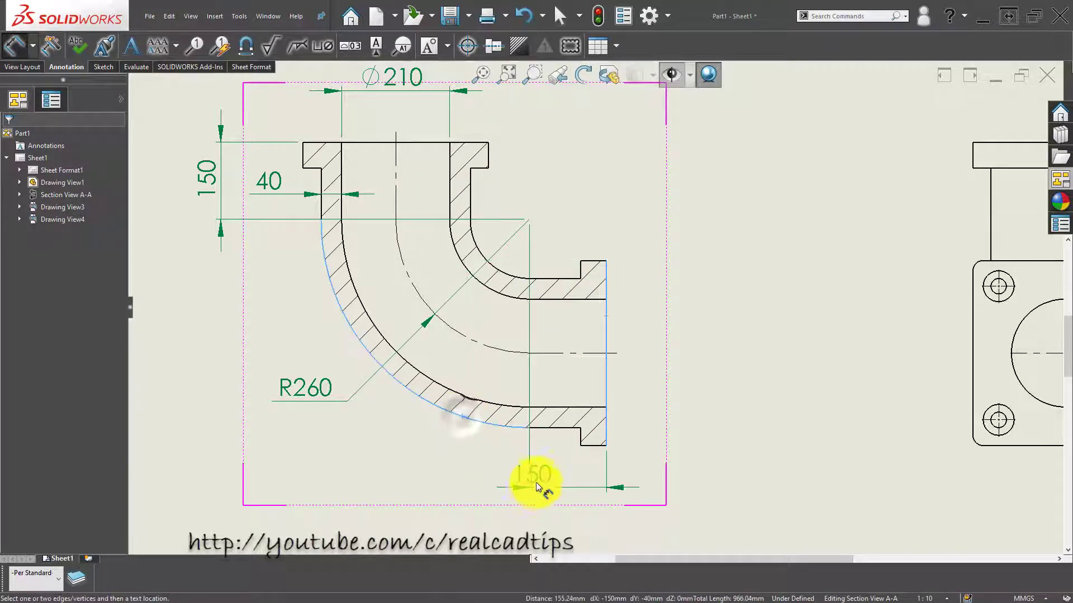
click(563, 492)
click(387, 478)
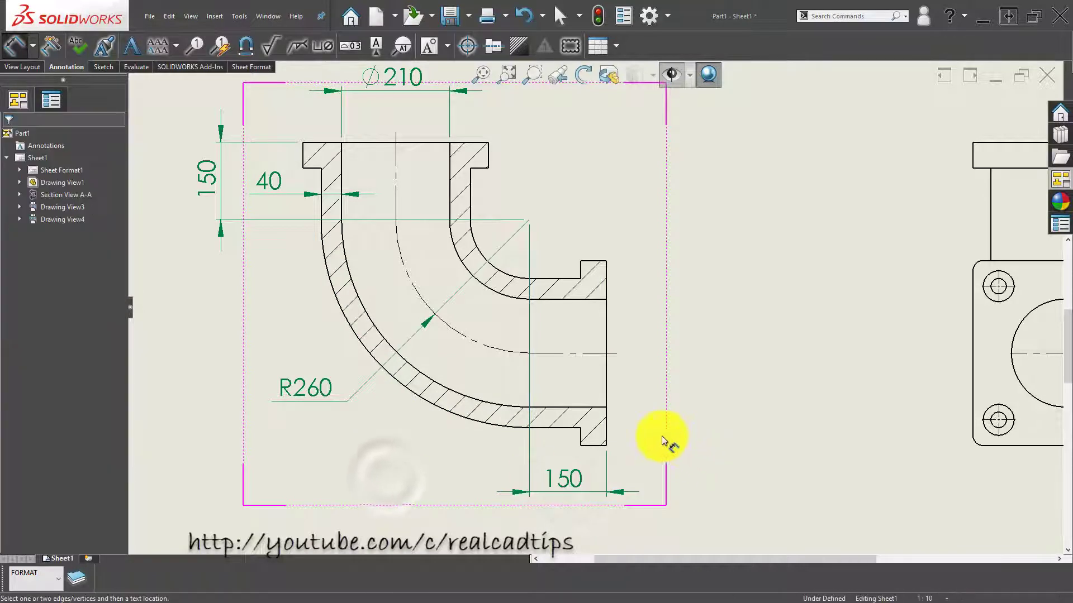
Move the vertical straight-length dimension across to the inner side of the bend, beside the section view's upper flange.
key(f)
mouse_move(660, 403)
middle_down()
mouse_move(587, 376)
mouse_move(566, 385)
middle_up()
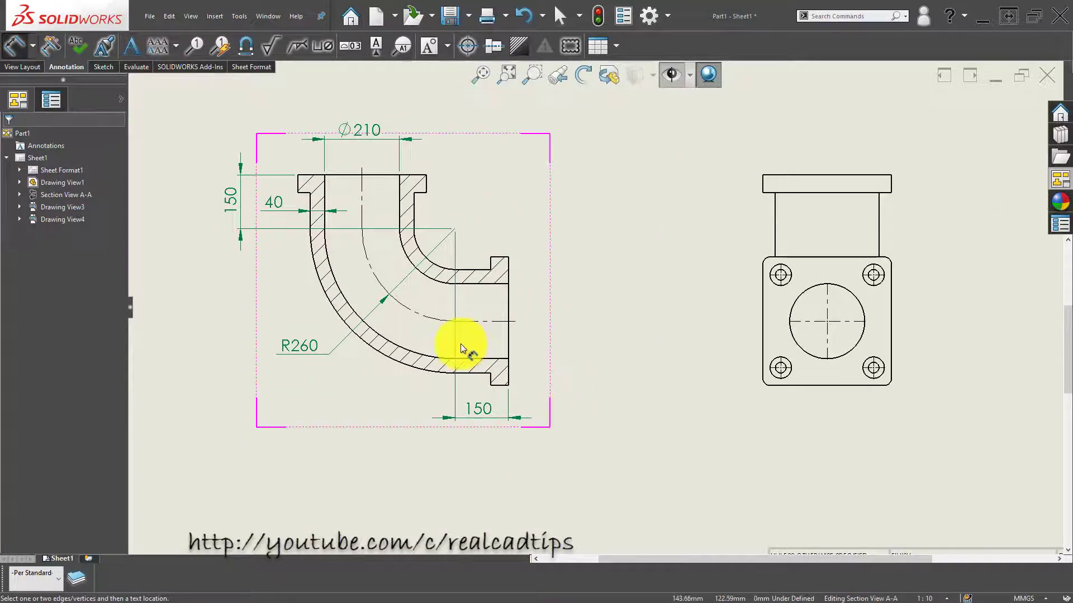
mouse_move(448, 189)
mouse_down()
mouse_move(506, 188)
mouse_move(479, 187)
mouse_up()
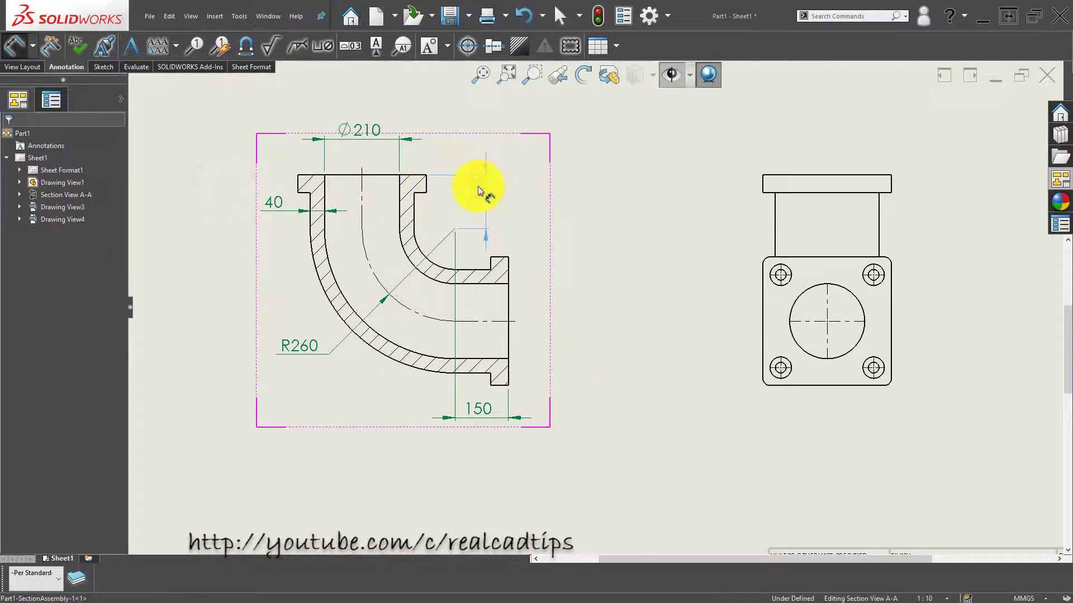
click(566, 242)
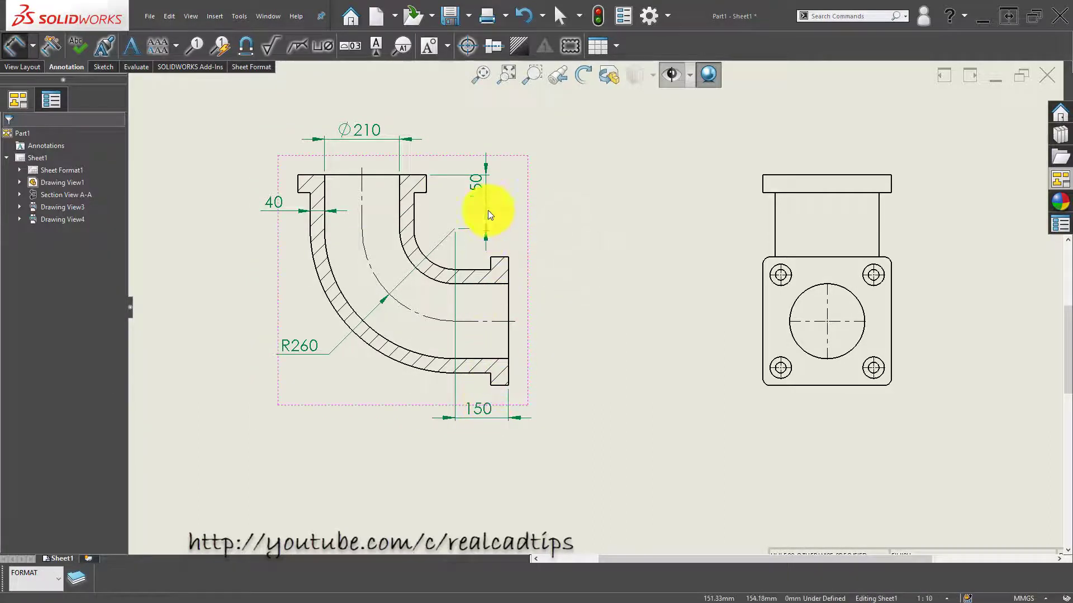
Dimension the square flange's width in the top view, placing the text above the flange.
scroll(581, 315, down, 1)
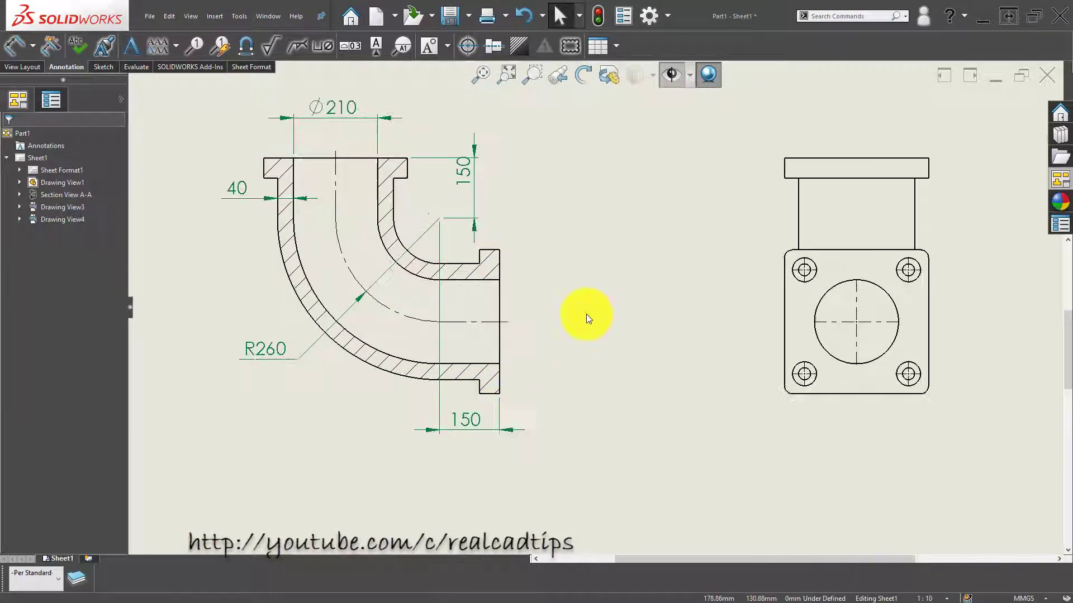
scroll(558, 319, up, 1)
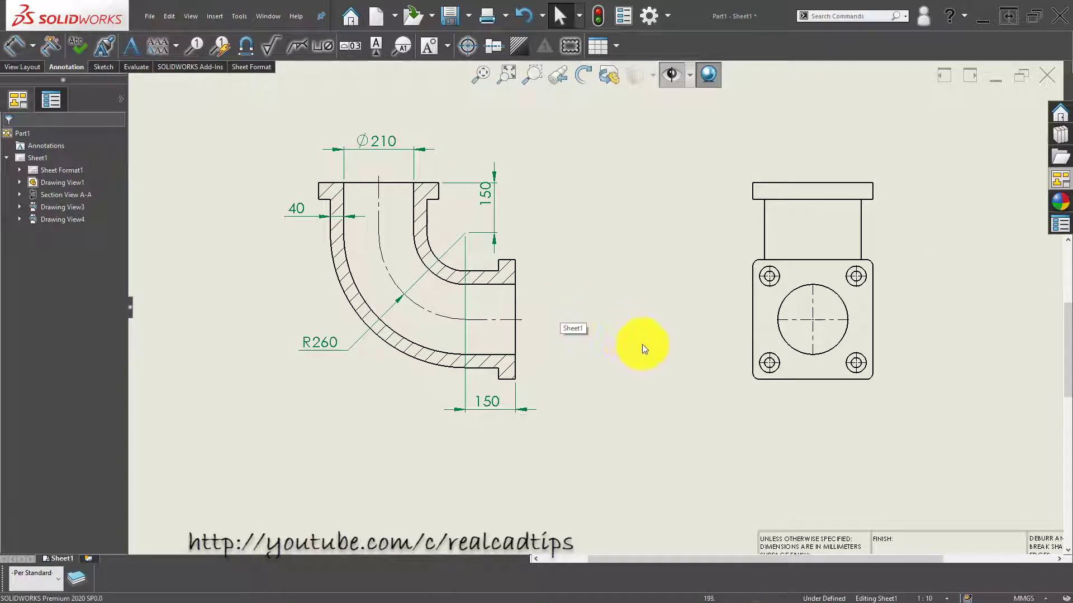
right_drag(641, 355, 634, 202)
middle_drag(564, 270, 598, 413)
scroll(592, 405, up, 1)
scroll(408, 167, down, 2)
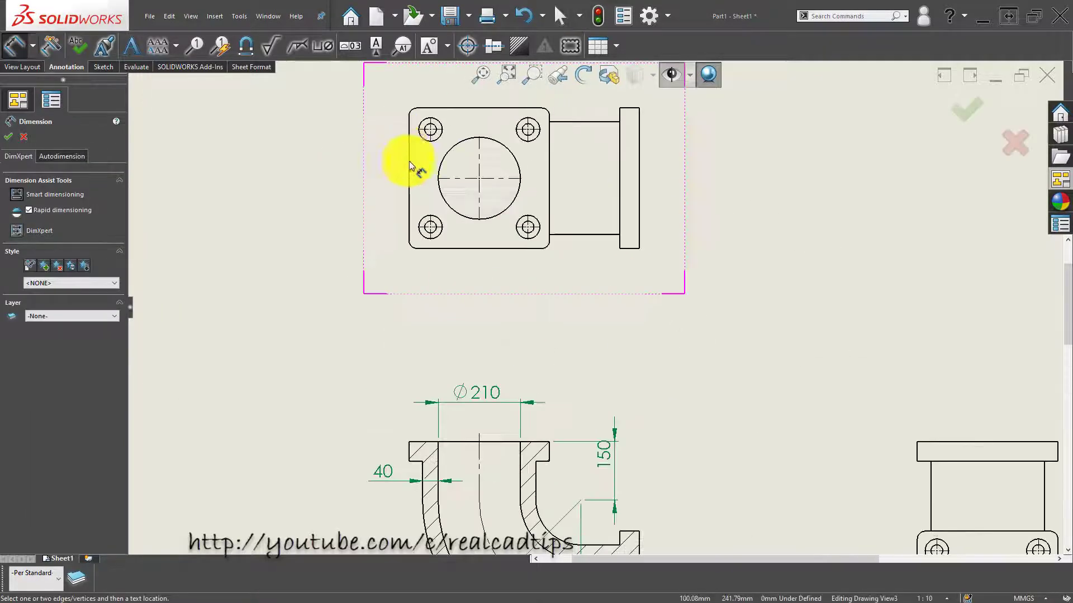
middle_drag(412, 159, 418, 257)
click(413, 237)
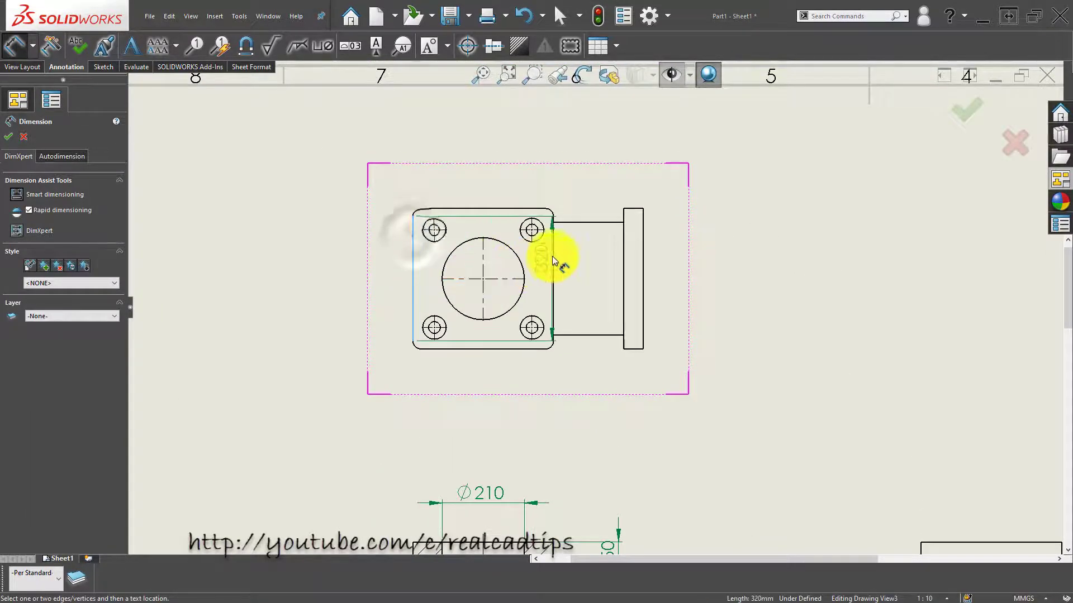
click(553, 254)
click(478, 162)
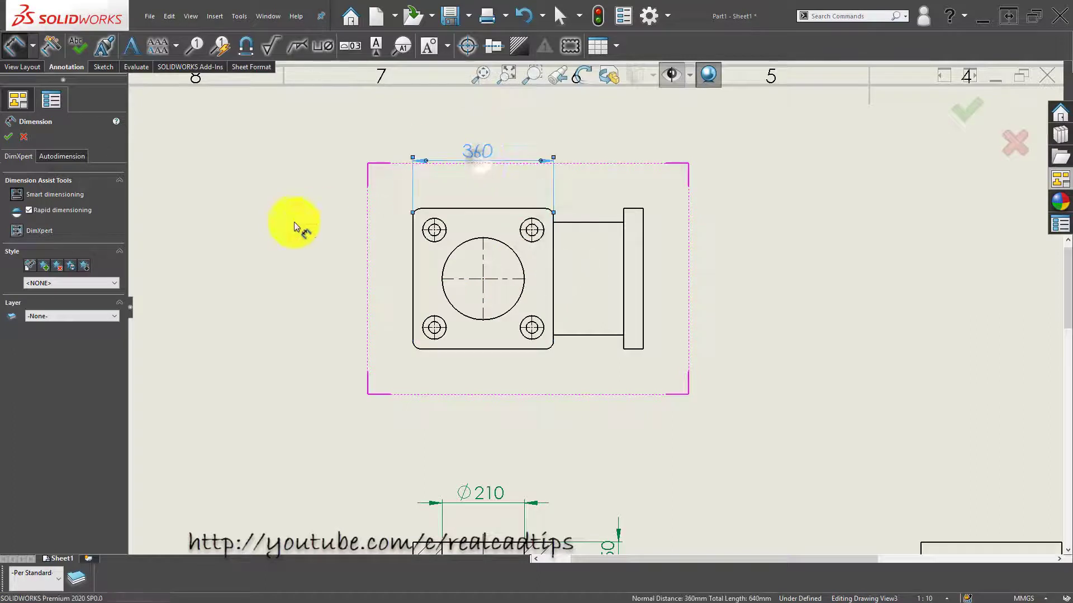
click(293, 225)
Dimension the square flange's height in the top view, placing the text to the left of the flange.
click(481, 209)
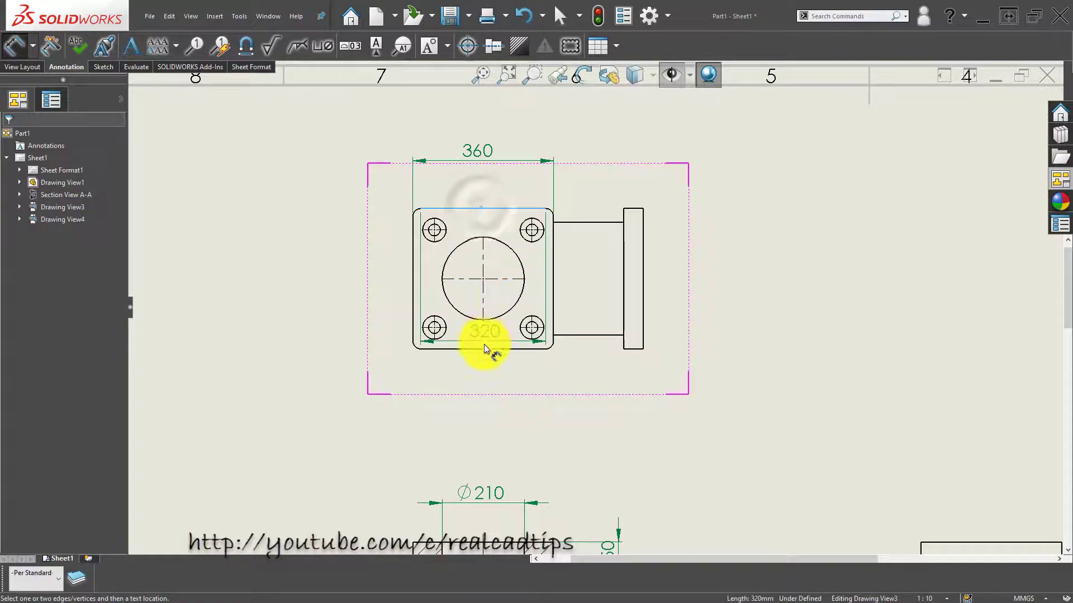
click(481, 349)
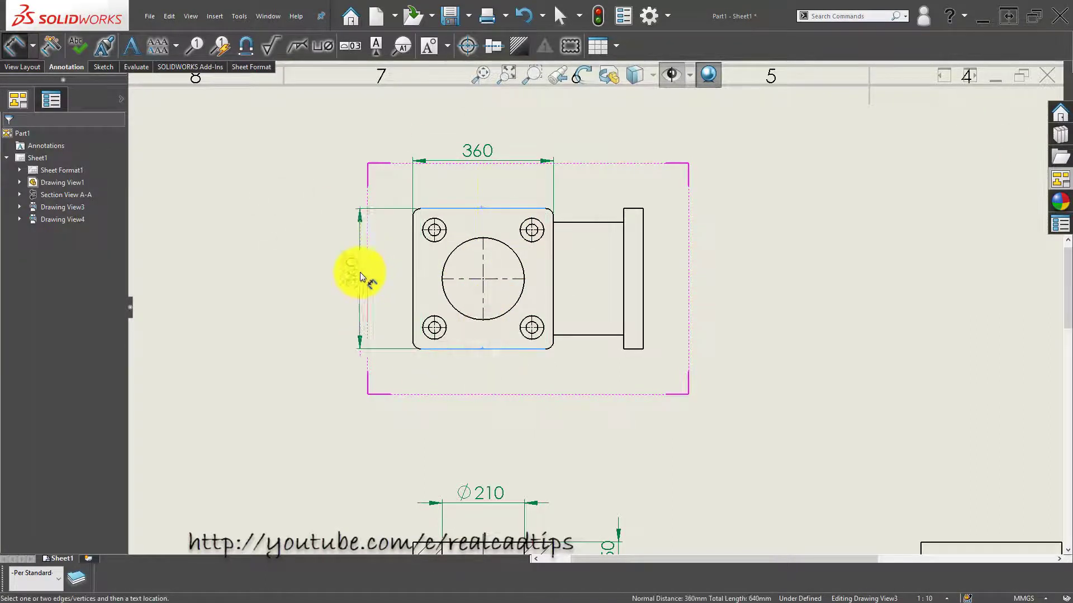
click(358, 273)
click(284, 317)
Dimension the horizontal spacing between the two upper counterbored holes in the top view, placing the text above the flange.
scroll(443, 259, down, 3)
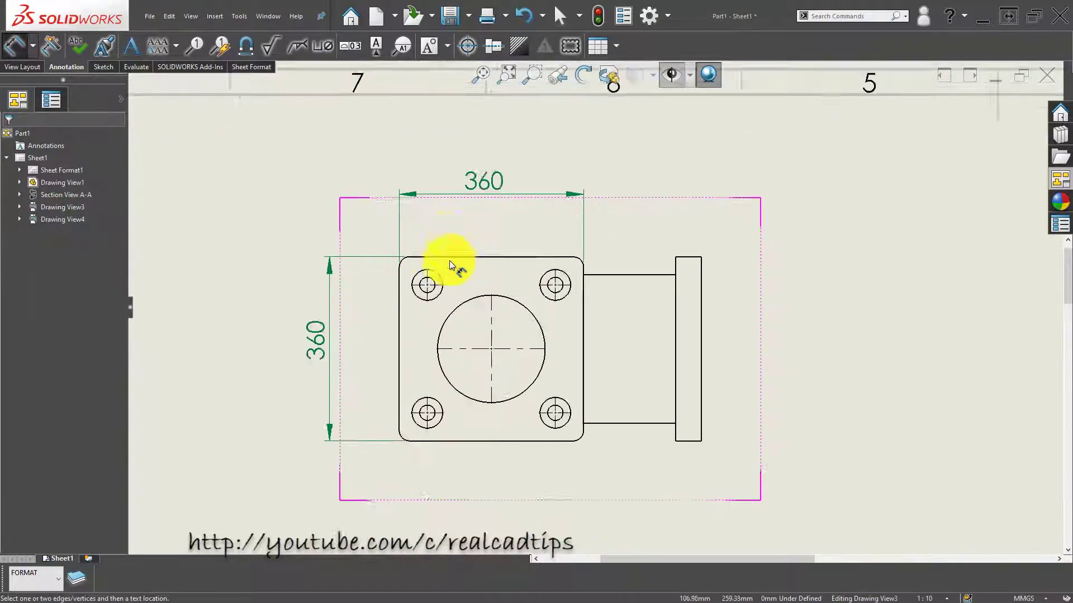
click(438, 287)
click(565, 284)
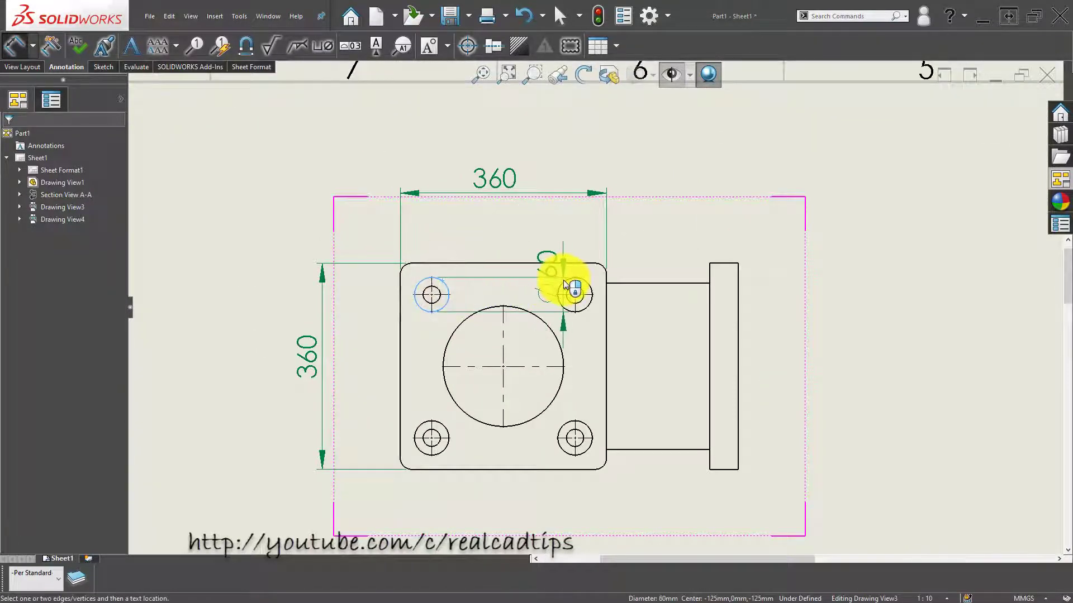
click(567, 282)
click(231, 317)
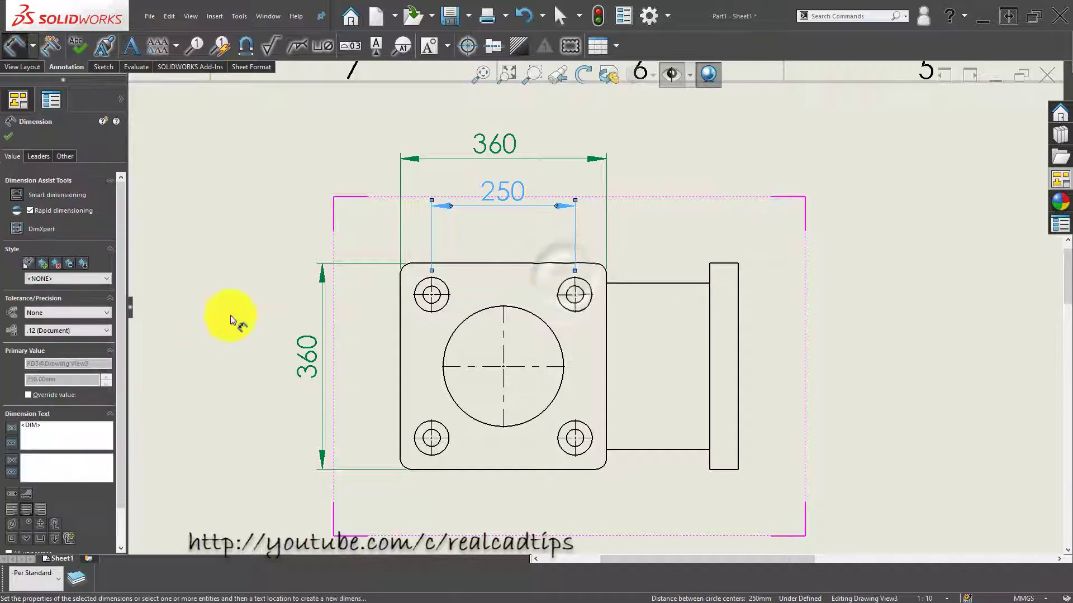
Dimension the vertical spacing between the two left counterbored holes in the top view, placing the text beside the flange.
ctrl+middle_drag(430, 343, 414, 256)
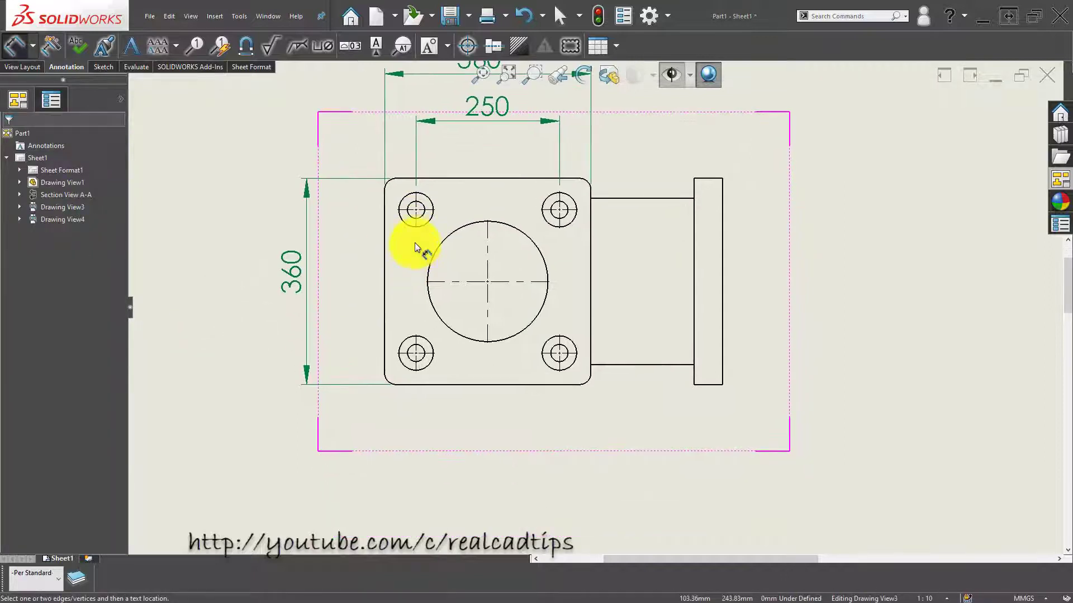
click(405, 224)
click(405, 346)
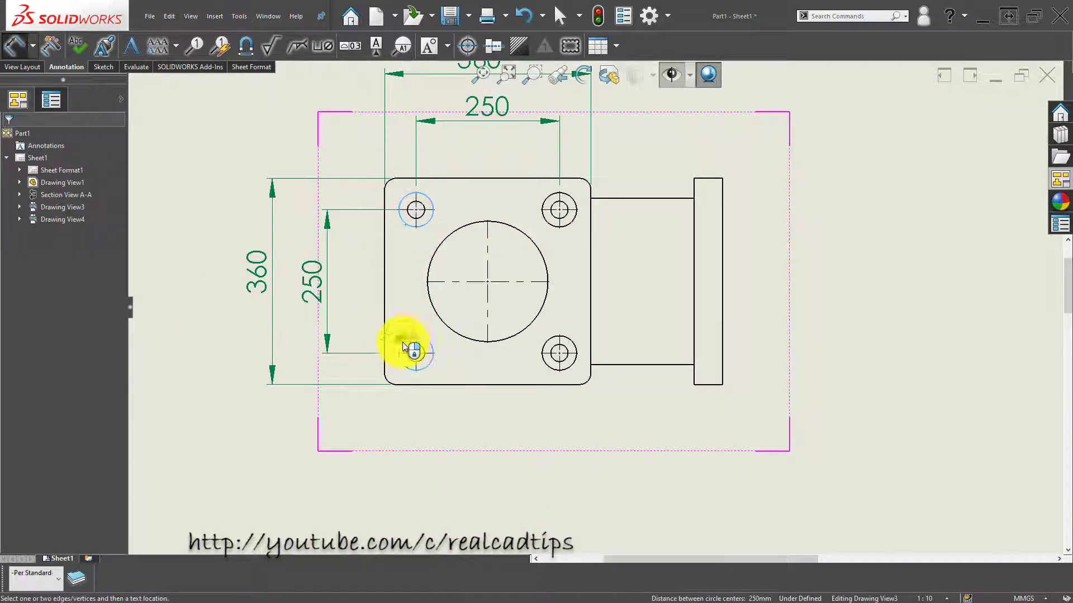
click(403, 338)
click(204, 339)
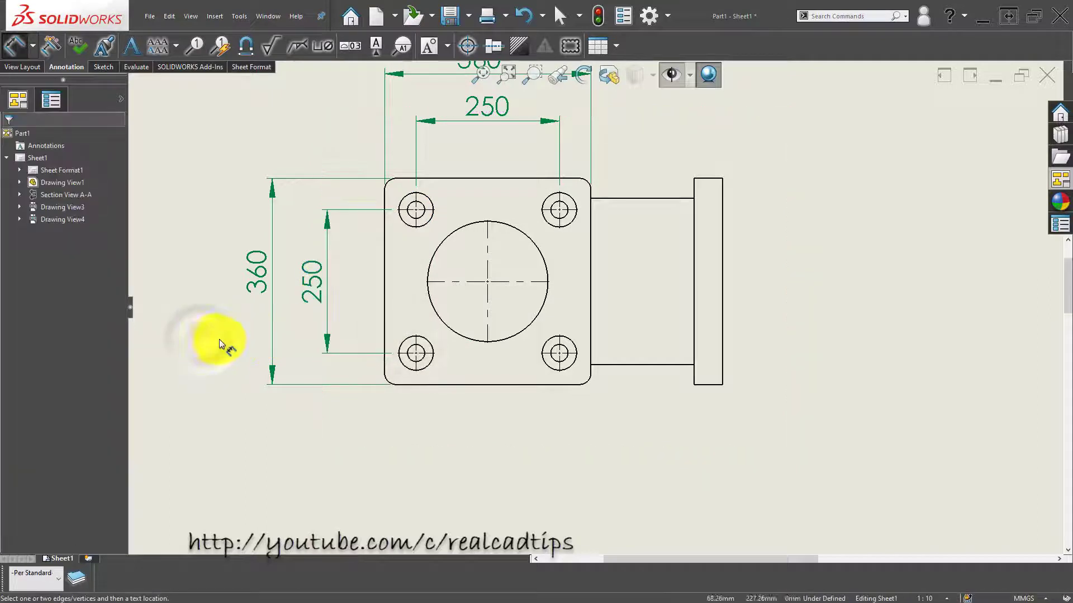
Add a hole callout to the upper-left counterbored hole in the top view, placing the text above and left of the flange.
scroll(333, 333, up, 1)
ctrl+middle_drag(498, 282, 335, 328)
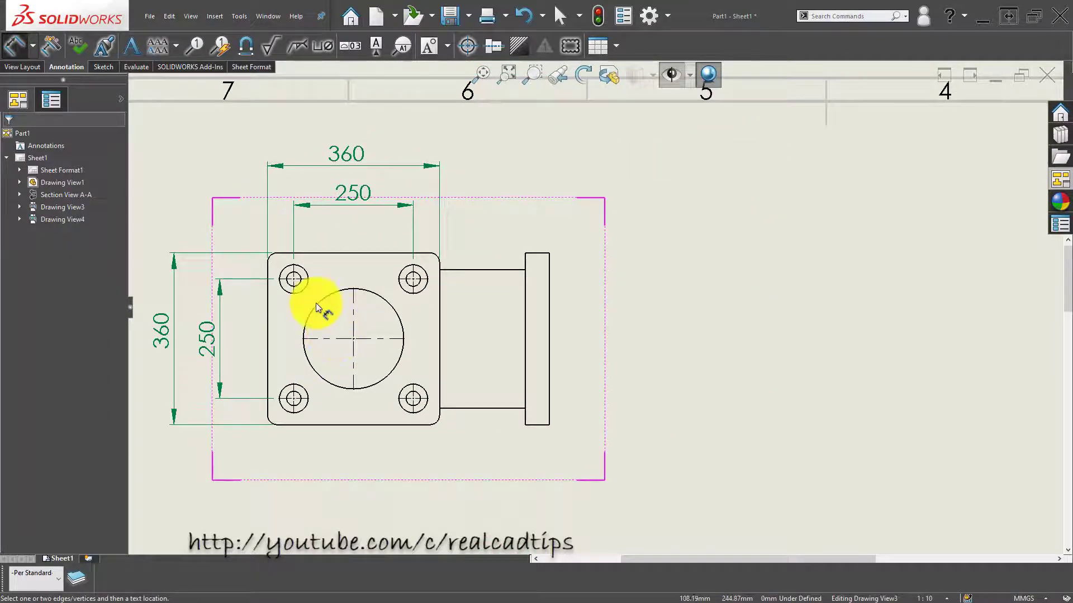
click(322, 45)
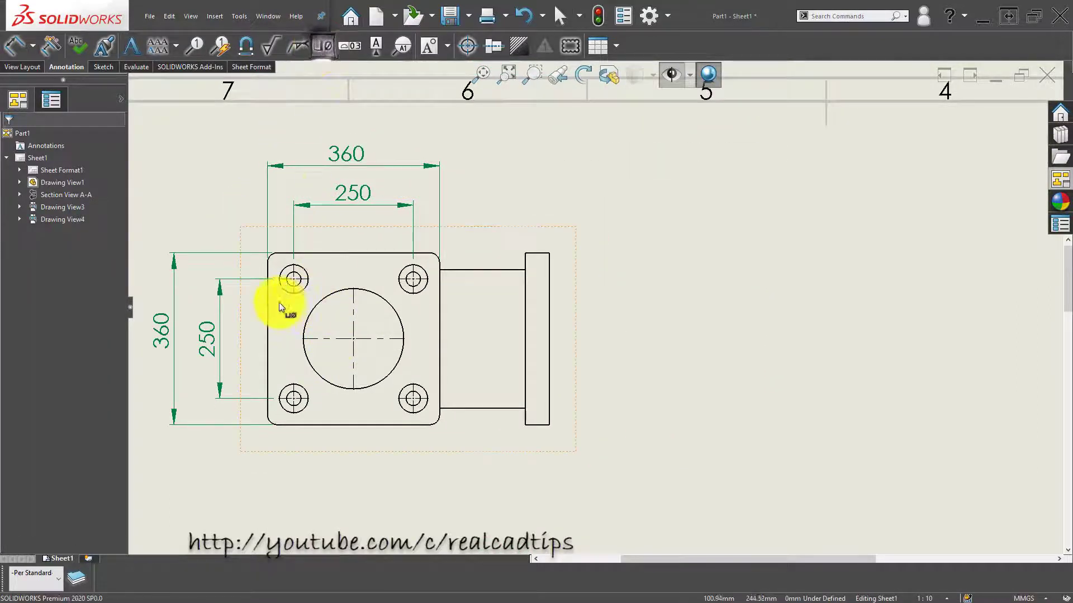
click(284, 271)
scroll(228, 229, up, 1)
middle_drag(225, 230, 399, 276)
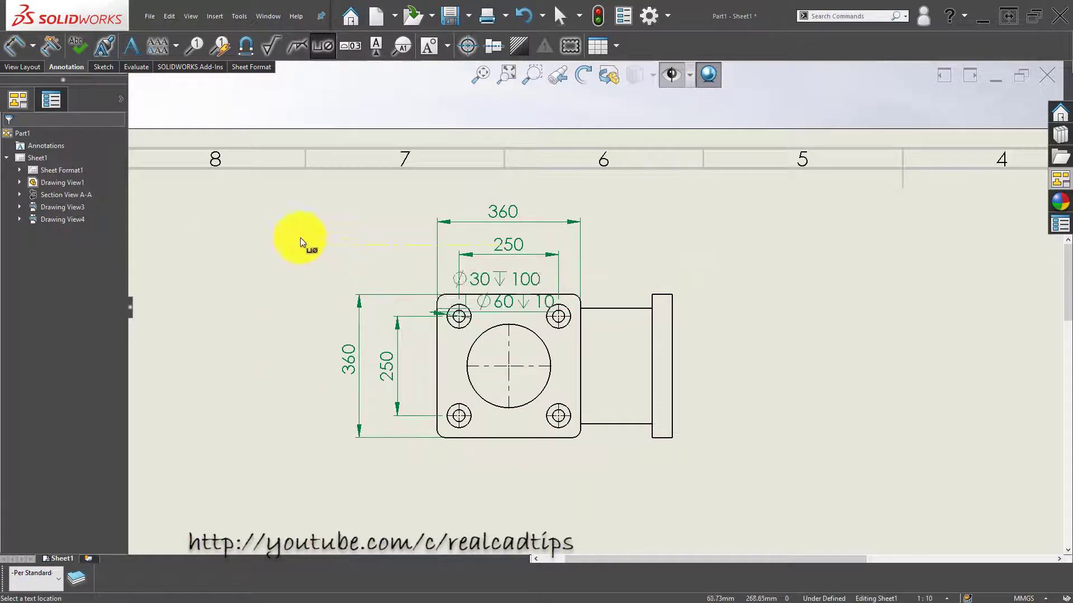
click(304, 263)
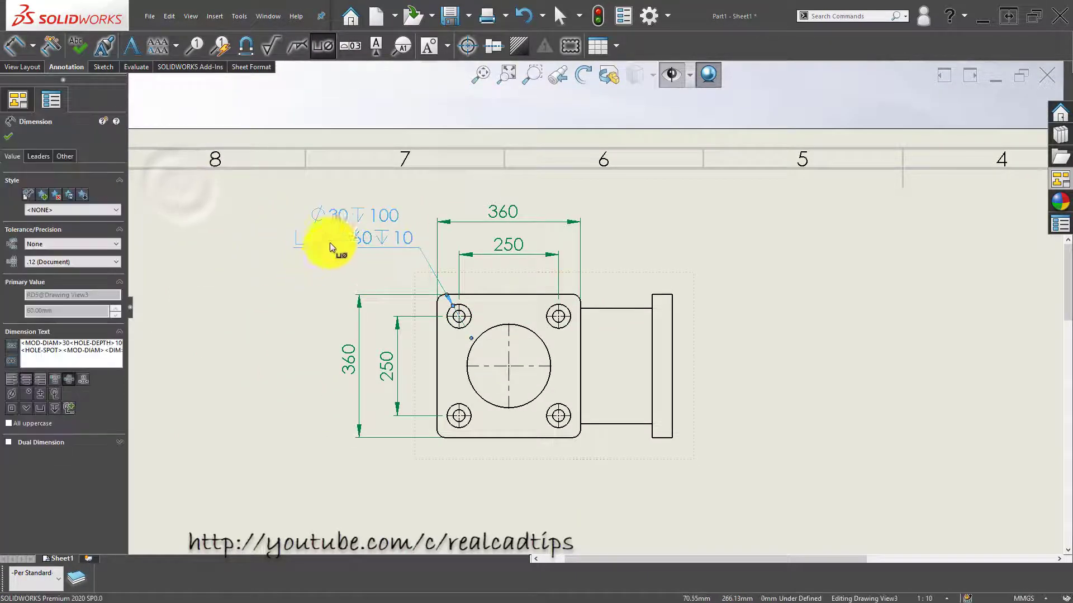
key(Escape)
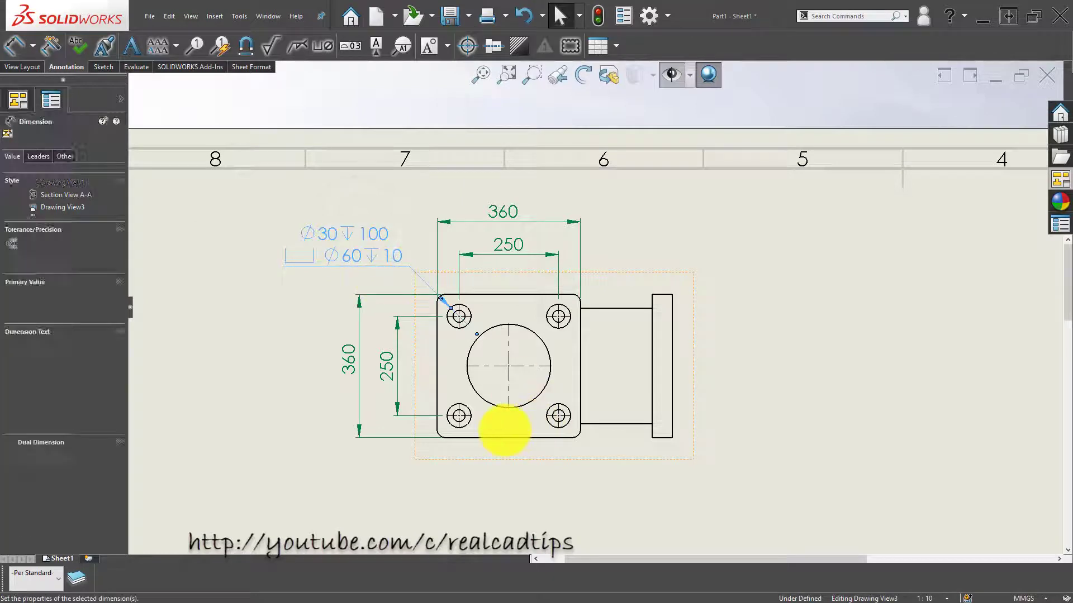
key(Escape)
Dimension the square flange's height in the projected side view, placing the text to the left of the flange.
scroll(495, 415, up, 1)
mouse_move(485, 406)
middle_down()
mouse_move(422, 339)
mouse_move(369, 311)
middle_up()
scroll(525, 389, up, 1)
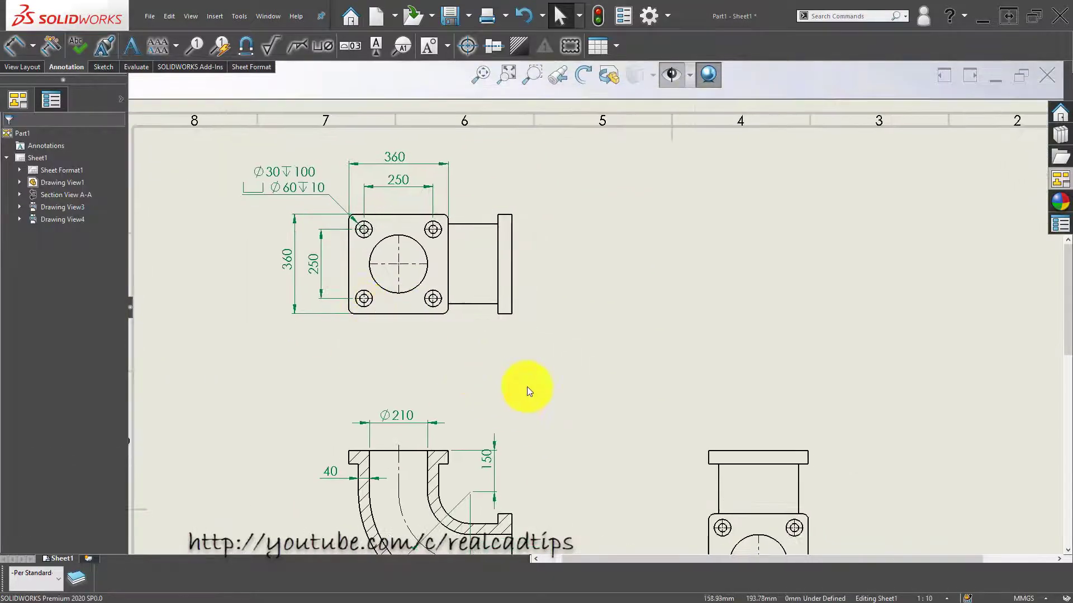
middle_drag(527, 390, 417, 288)
scroll(499, 369, up, 1)
scroll(483, 350, up, 1)
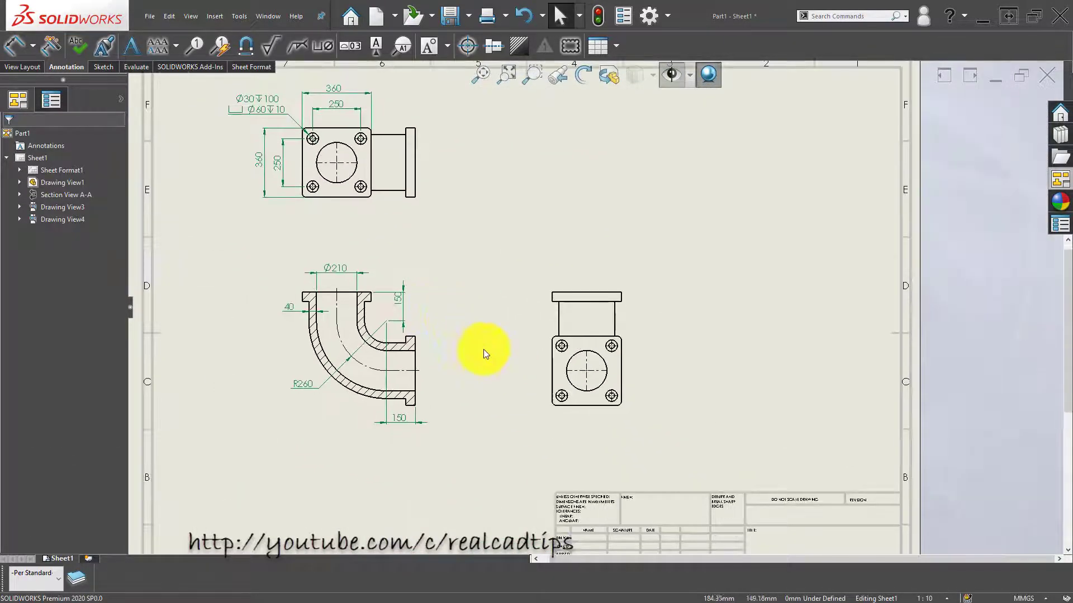
right_drag(493, 444, 512, 371)
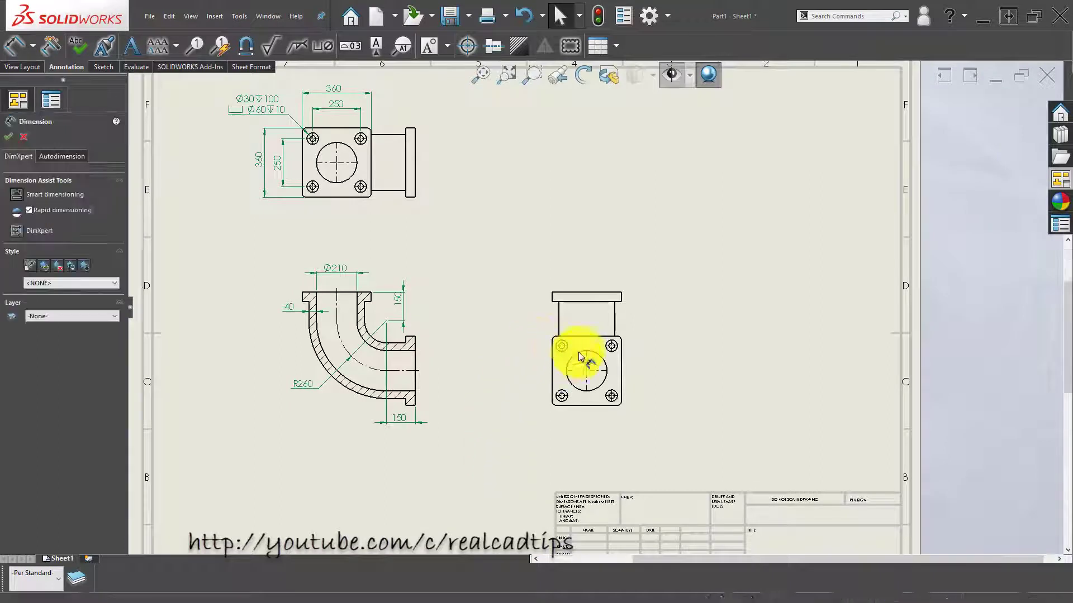
scroll(576, 358, down, 2)
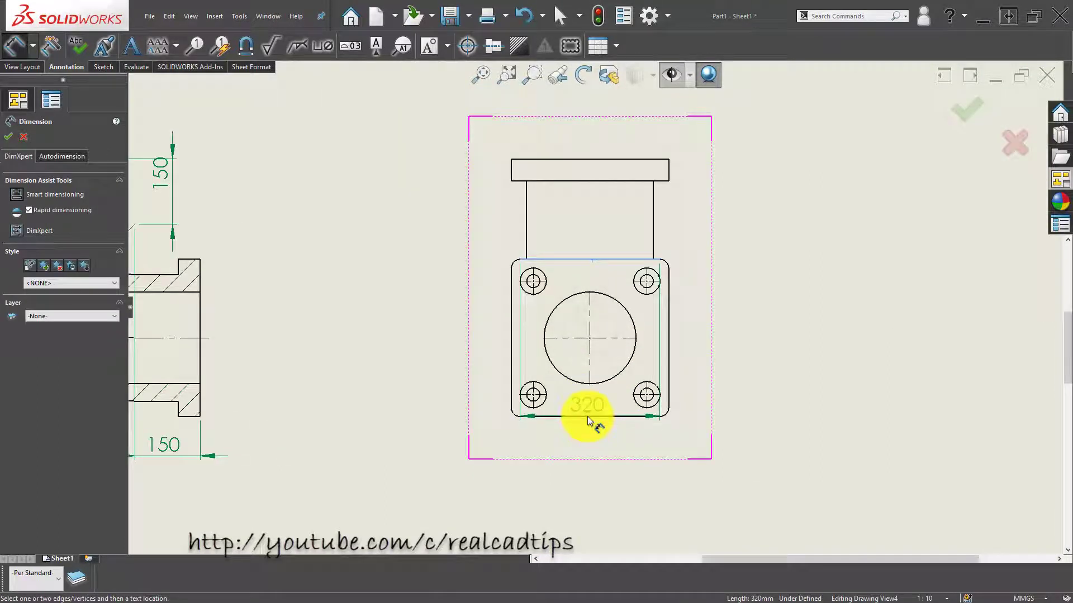
click(587, 417)
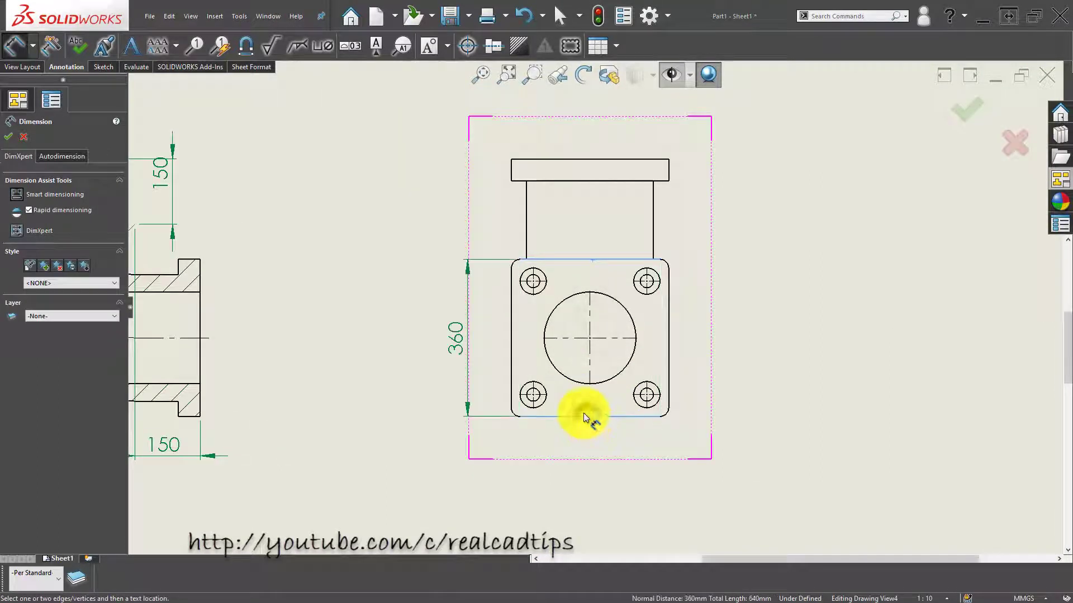
click(511, 337)
Dimension the square flange's width and its upper-left corner radius in the projected side view, placing the width below the flange.
click(511, 322)
click(668, 314)
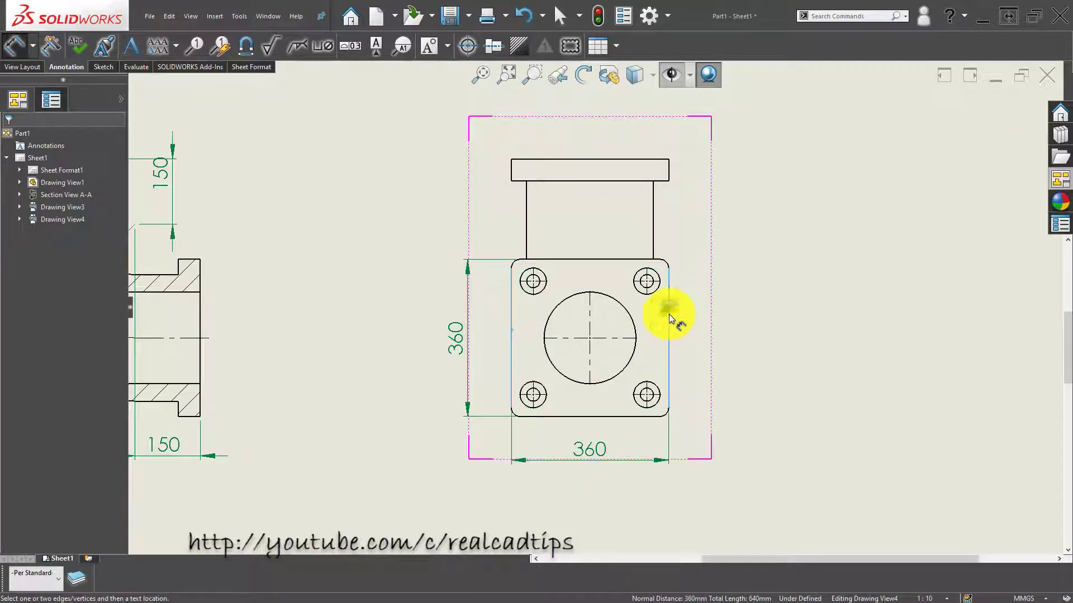
click(669, 316)
click(732, 385)
scroll(514, 274, down, 3)
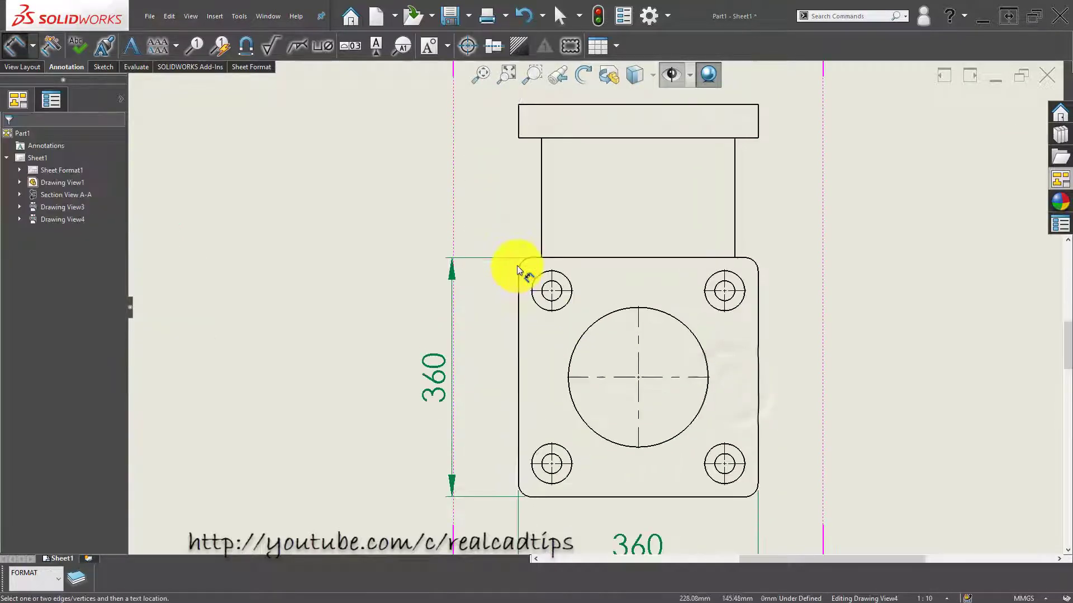
click(441, 199)
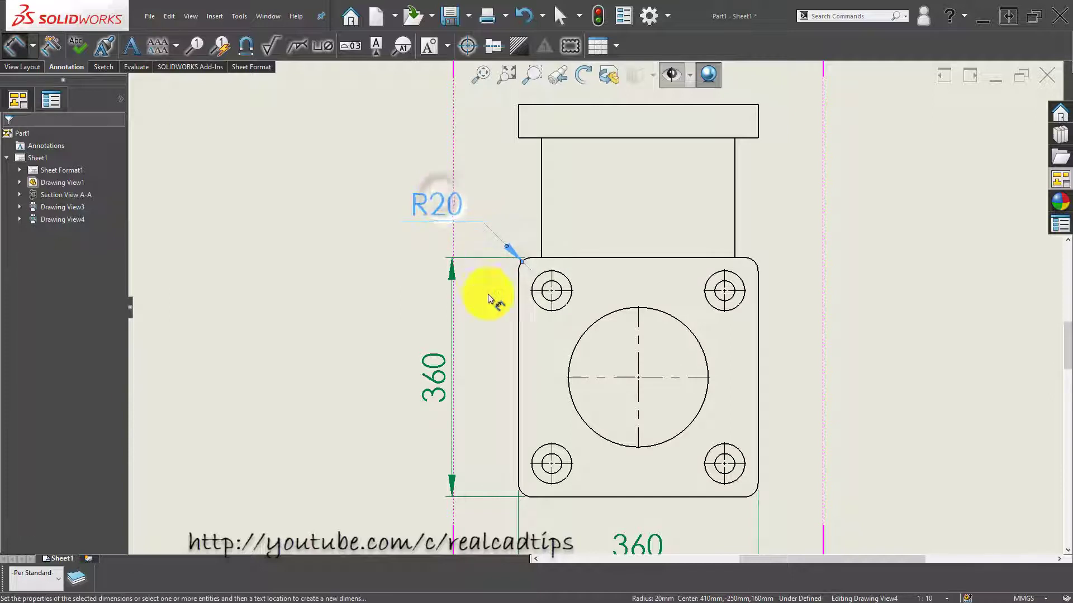
Dimension the horizontal spacing between the two upper counterbored holes in the side view, placing the text above the flange.
click(565, 275)
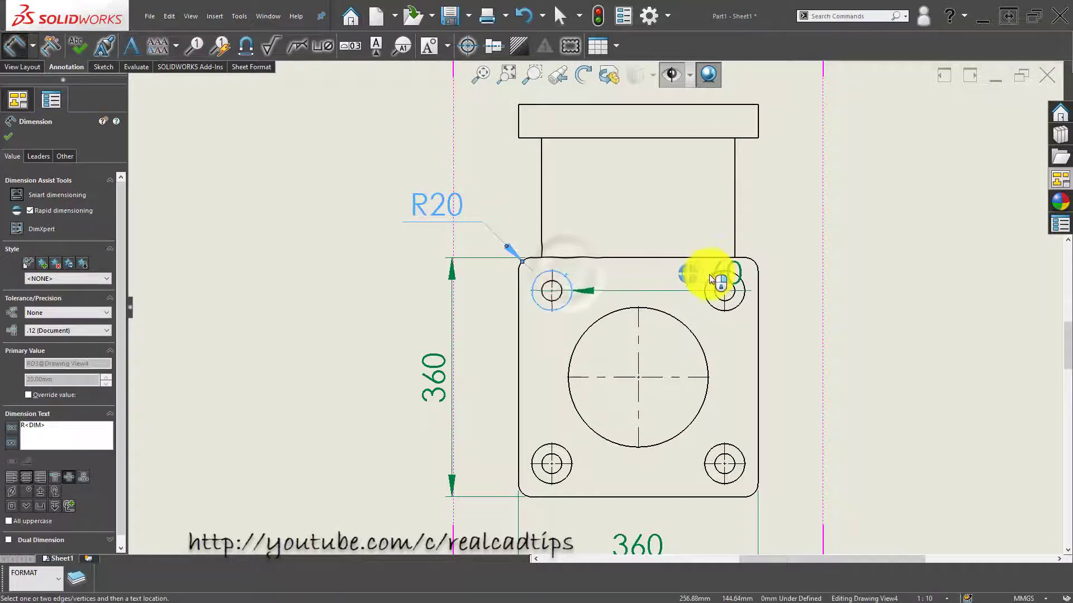
click(715, 281)
scroll(608, 232, up, 2)
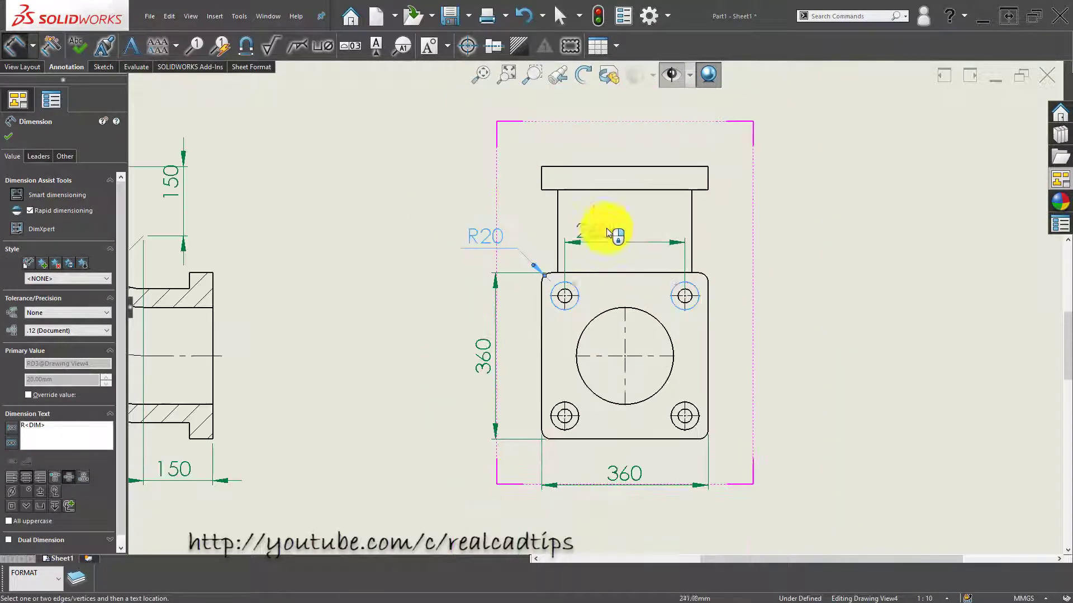
click(615, 223)
Dimension the vertical spacing between the two left counterbored holes in the side view, placing the text inside the flange height dimension.
click(554, 304)
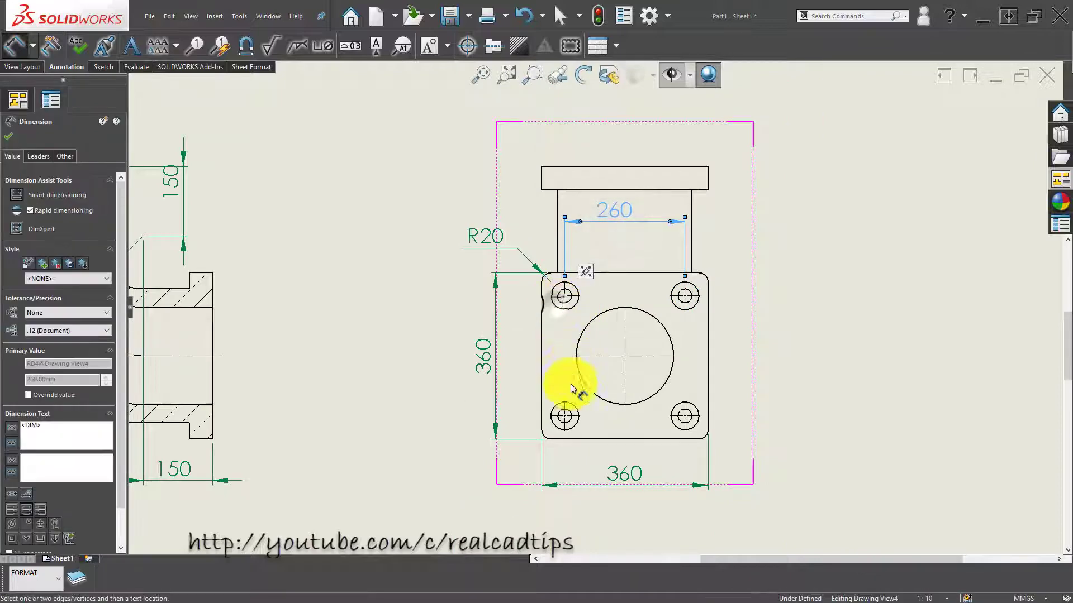
click(557, 405)
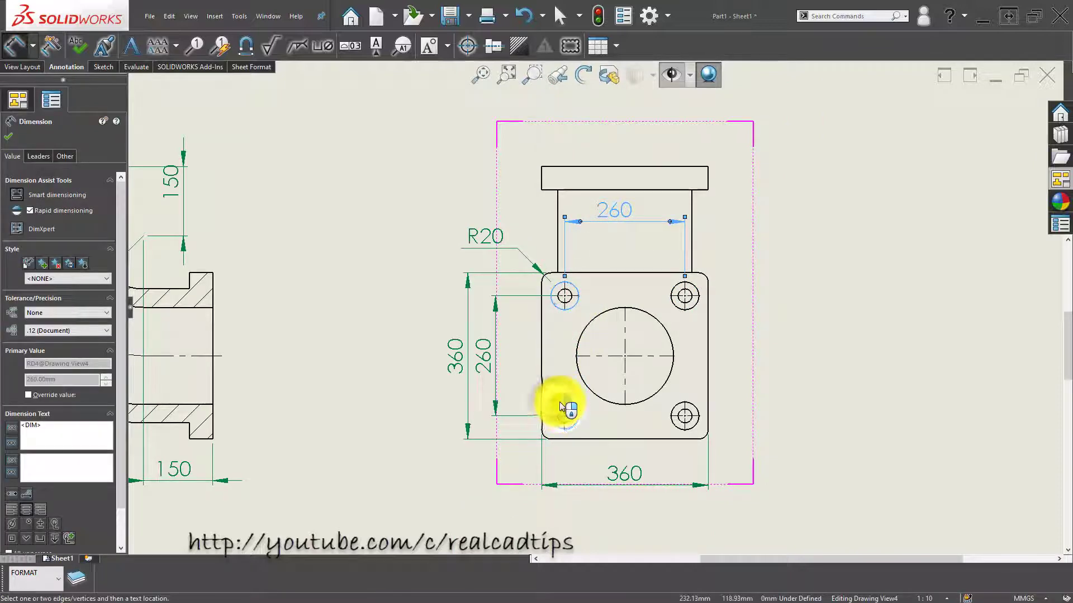
click(561, 408)
scroll(561, 293, up, 1)
key(Escape)
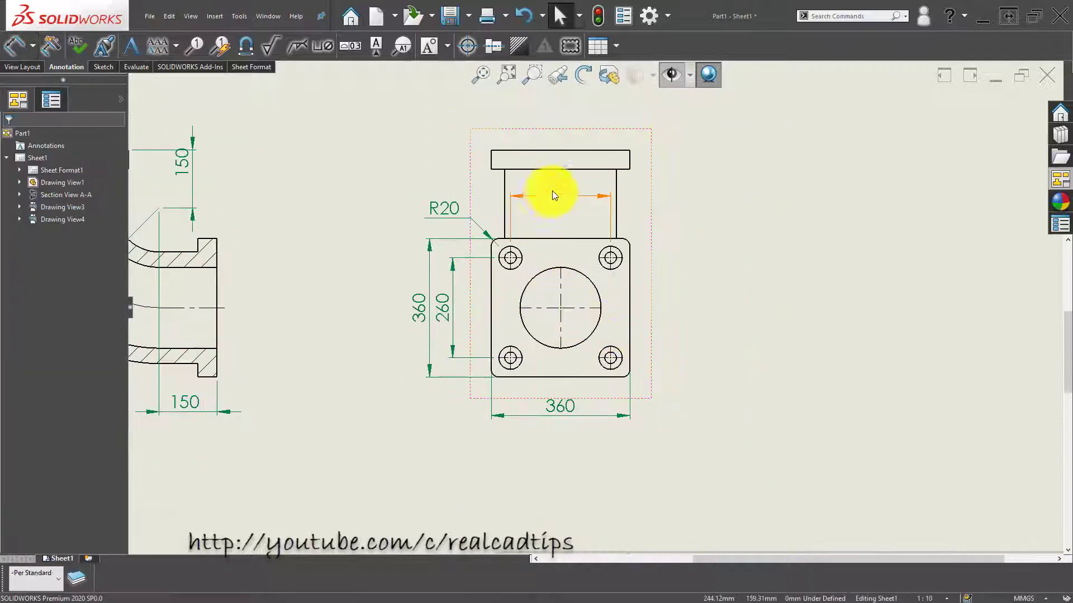
Move the upper holes' horizontal spacing dimension to the flange's lower edge in the side view, and delete it.
drag(552, 192, 569, 380)
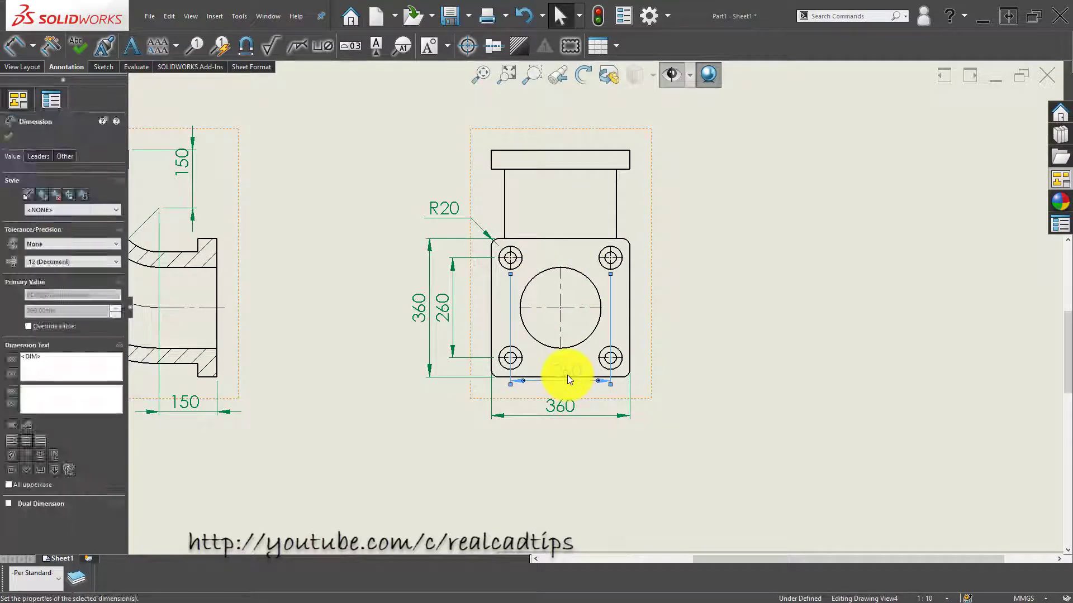
key(Delete)
Dimension the horizontal spacing between the two lower counterbored holes in the side view, placing the text between flange and width dimension.
key(d)
scroll(573, 368, down, 2)
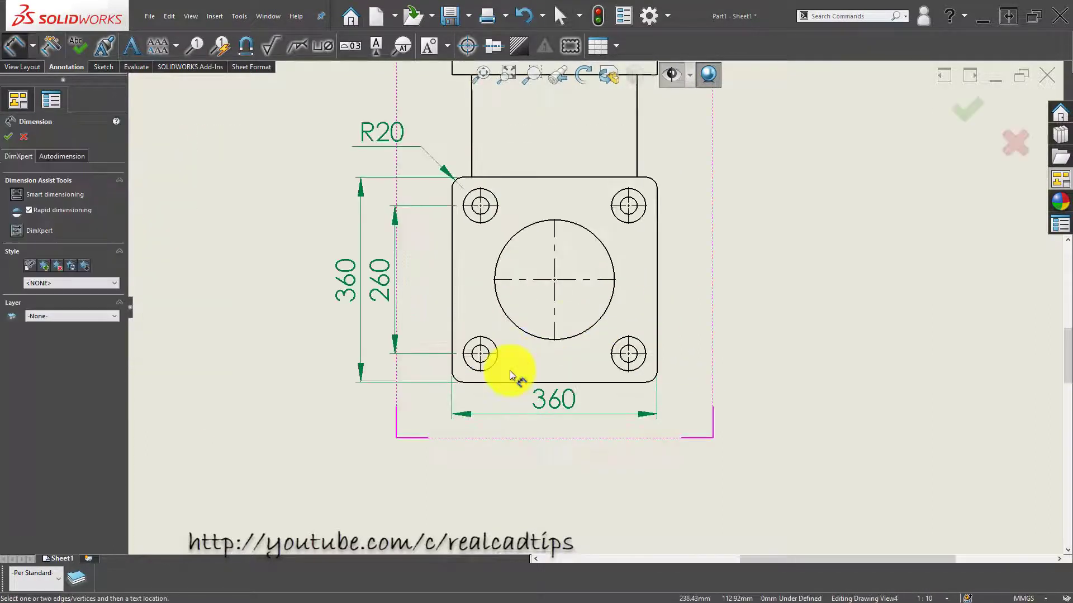
click(490, 369)
click(618, 360)
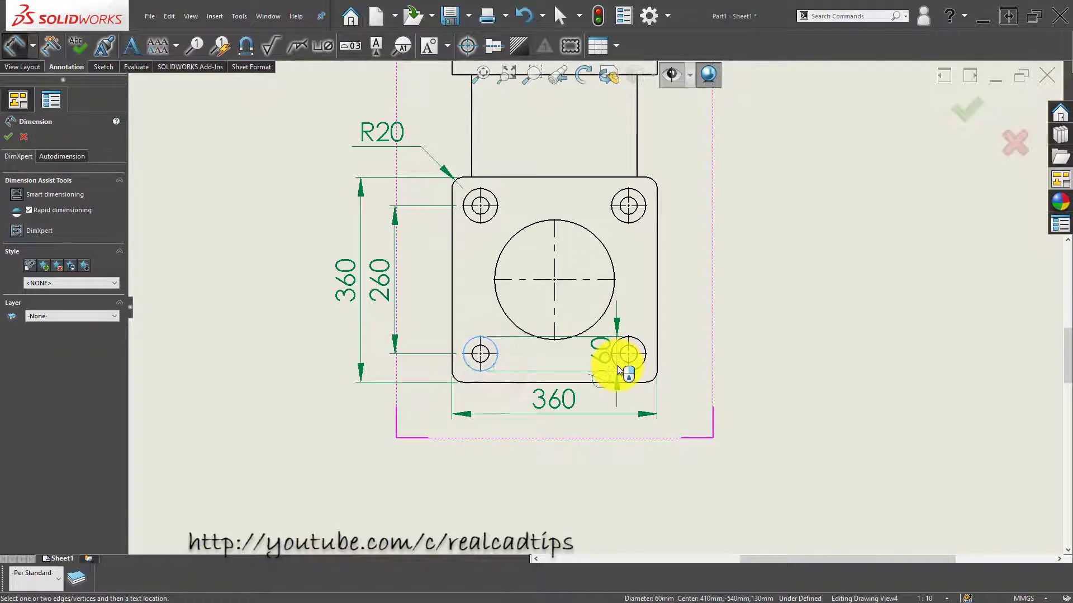
click(619, 371)
click(618, 367)
click(743, 397)
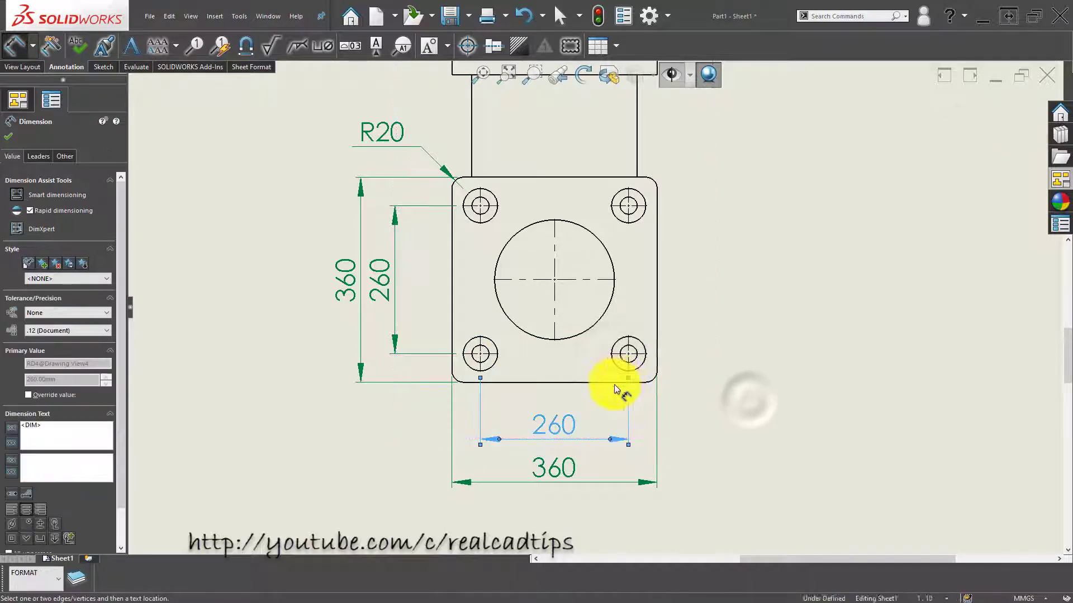
scroll(297, 248, up, 1)
key(Escape)
Add a hole callout to the lower-right counterbored hole in the side view, placing the text to the right of the flange.
click(26, 65)
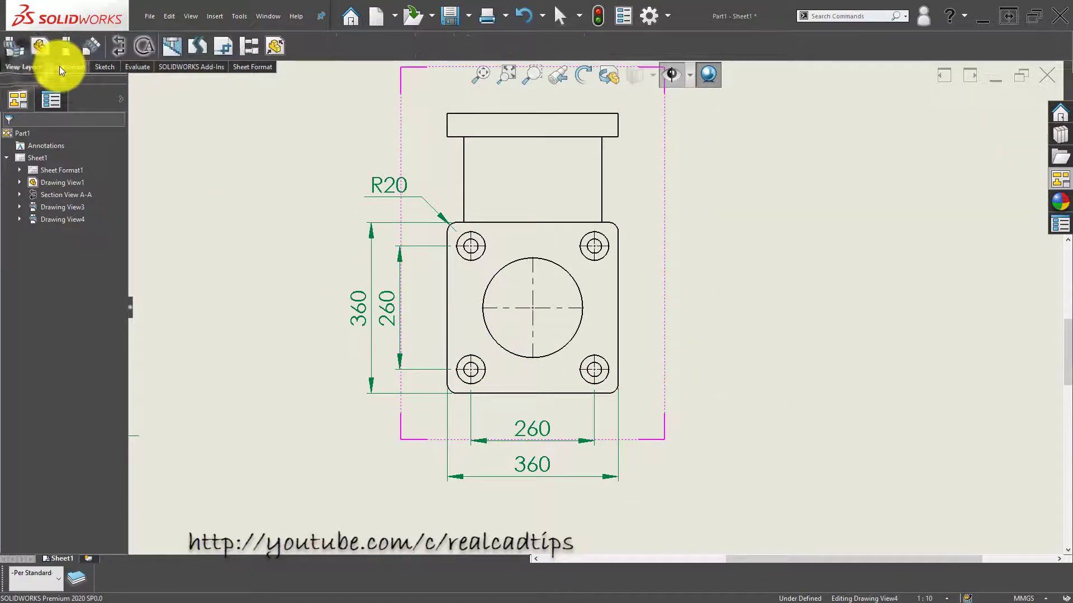
click(59, 66)
click(318, 46)
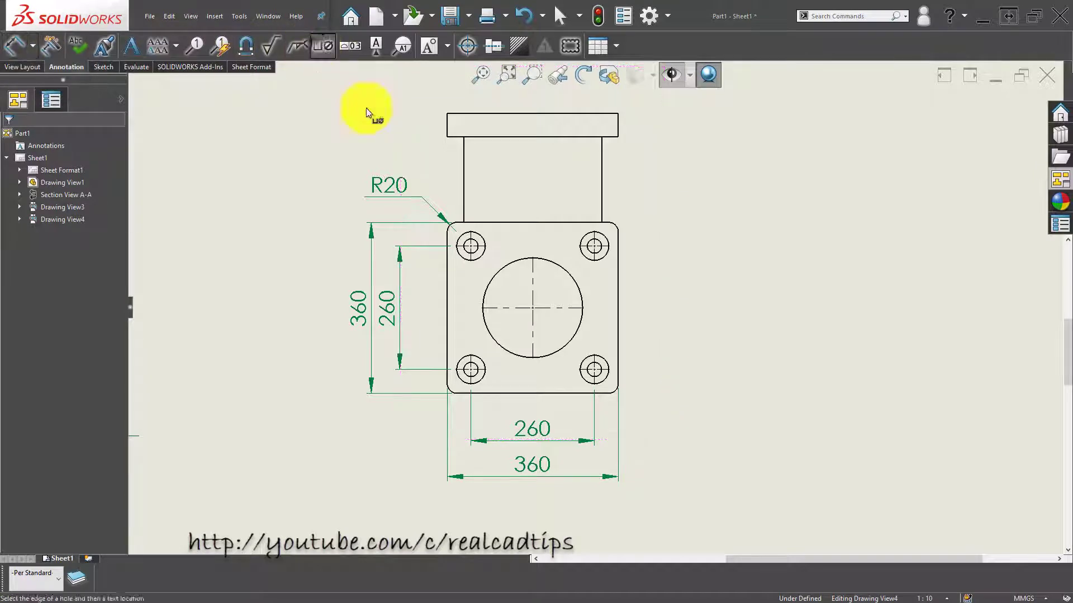
click(607, 381)
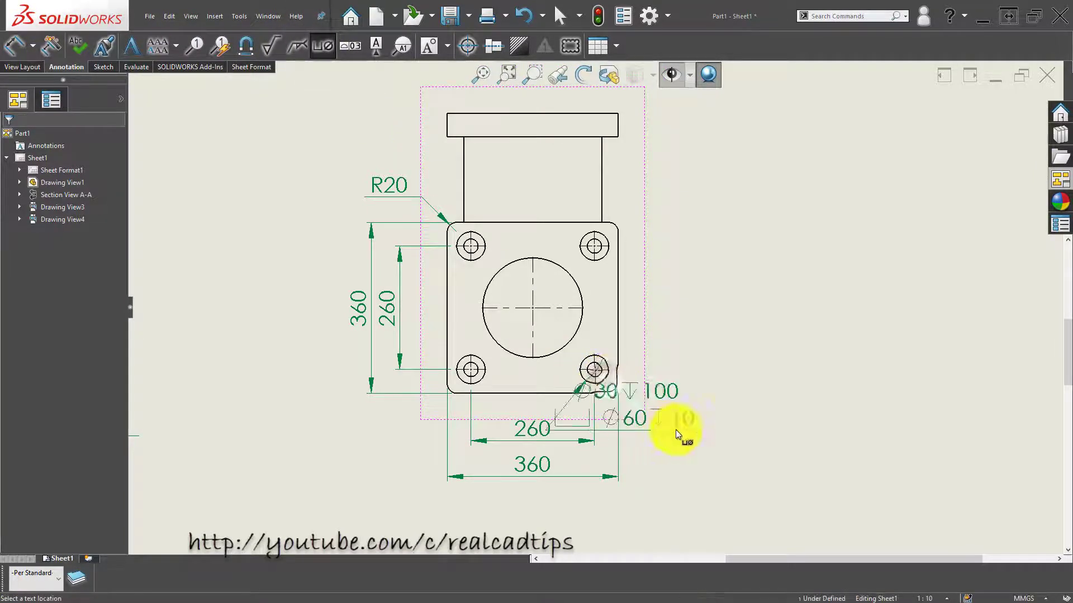
click(692, 384)
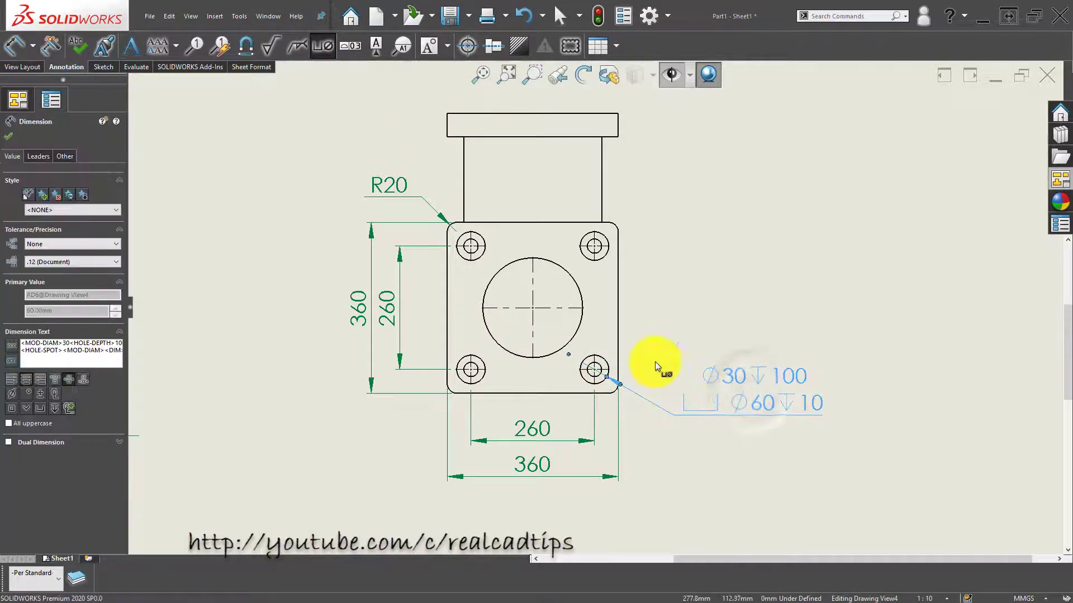
scroll(655, 361, up, 3)
key(Escape)
Enlarge Section View A-A by switching it from the parent scale to a custom scale.
scroll(564, 347, up, 5)
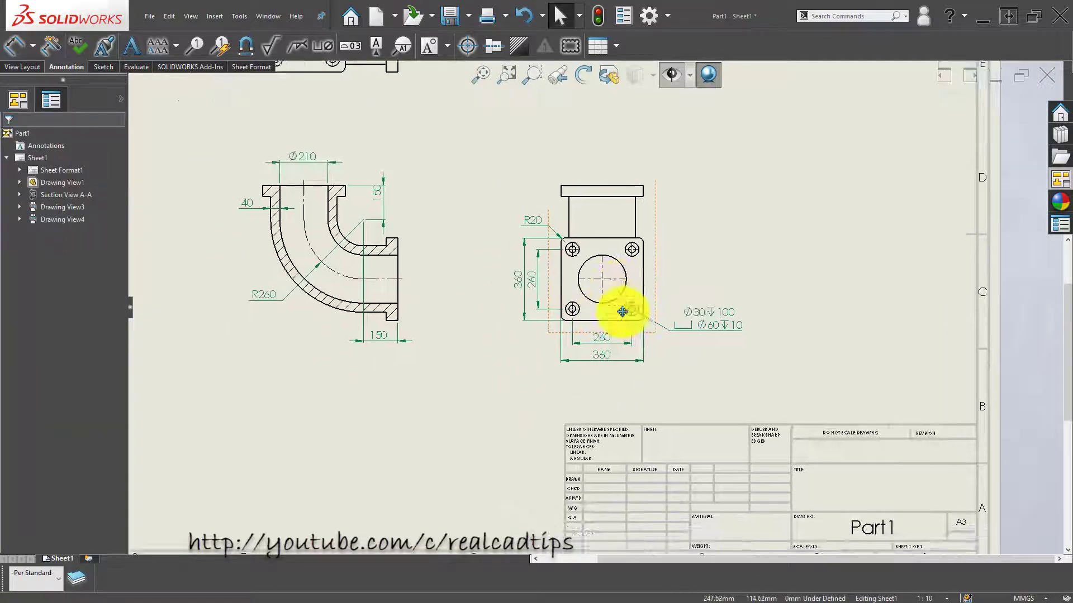
mouse_move(452, 355)
mouse_down()
mouse_move(444, 377)
mouse_move(445, 360)
mouse_up()
scroll(127, 346, down, 5)
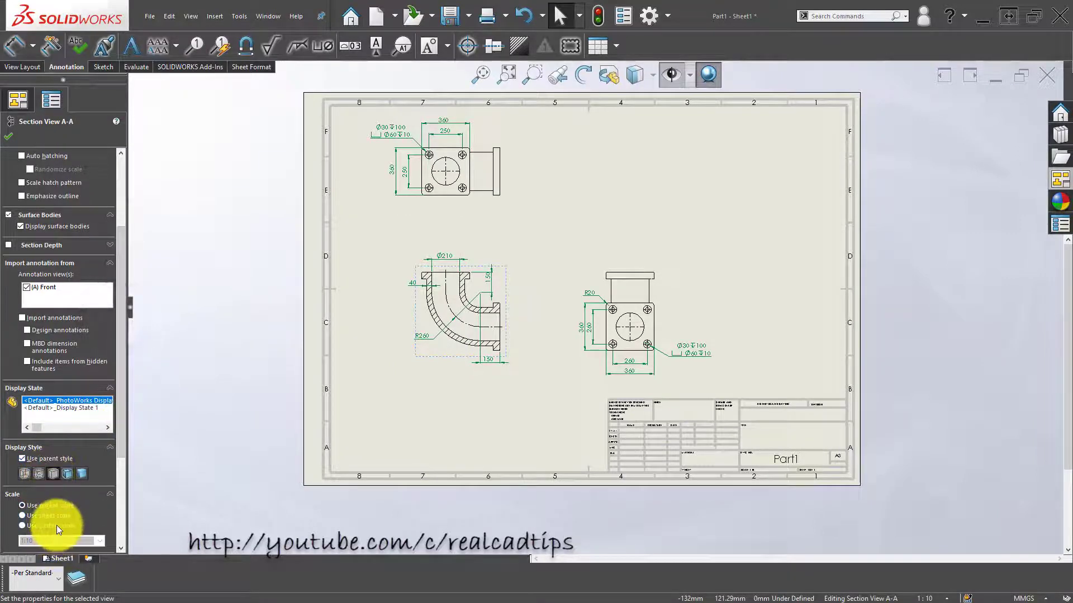
click(56, 525)
click(50, 541)
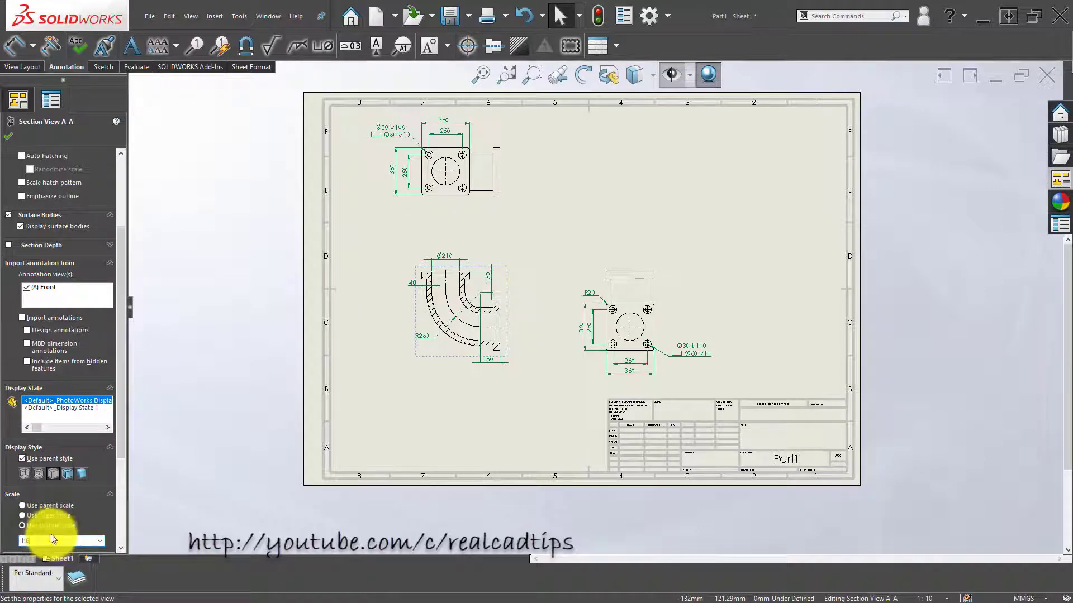
click(187, 448)
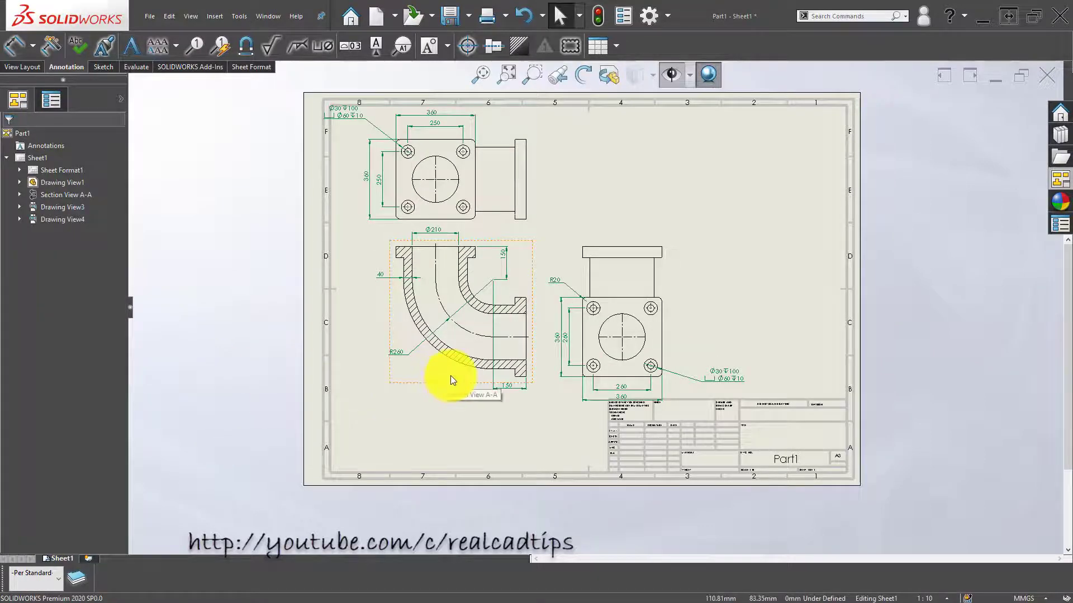
Set the custom scale of Section View A-A to 1:7.
scroll(414, 383, up, 1)
drag(459, 372, 472, 371)
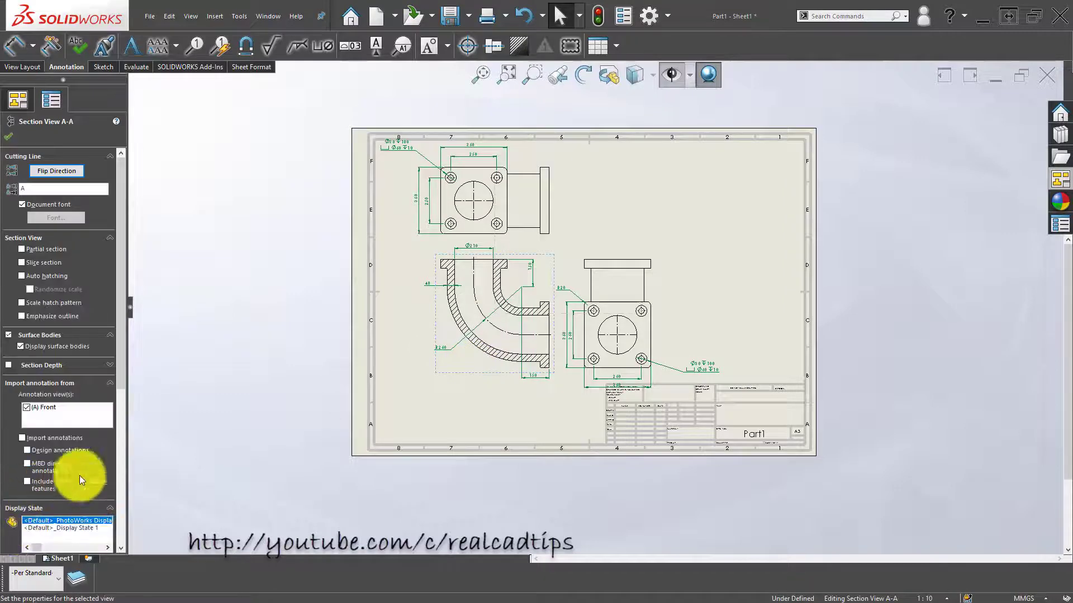
drag(119, 364, 123, 464)
double_click(62, 489)
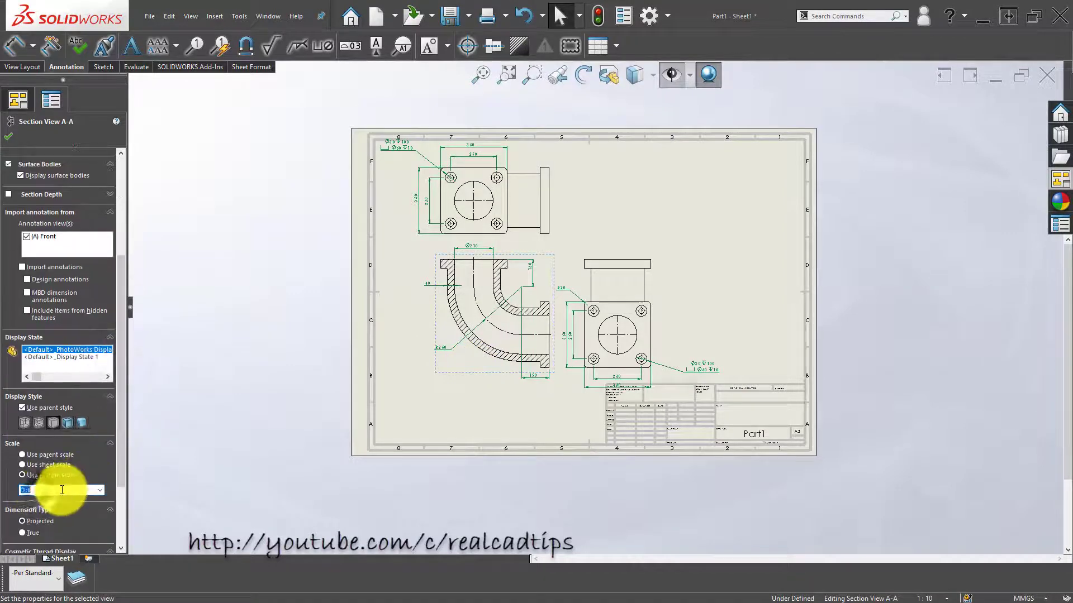
click(61, 487)
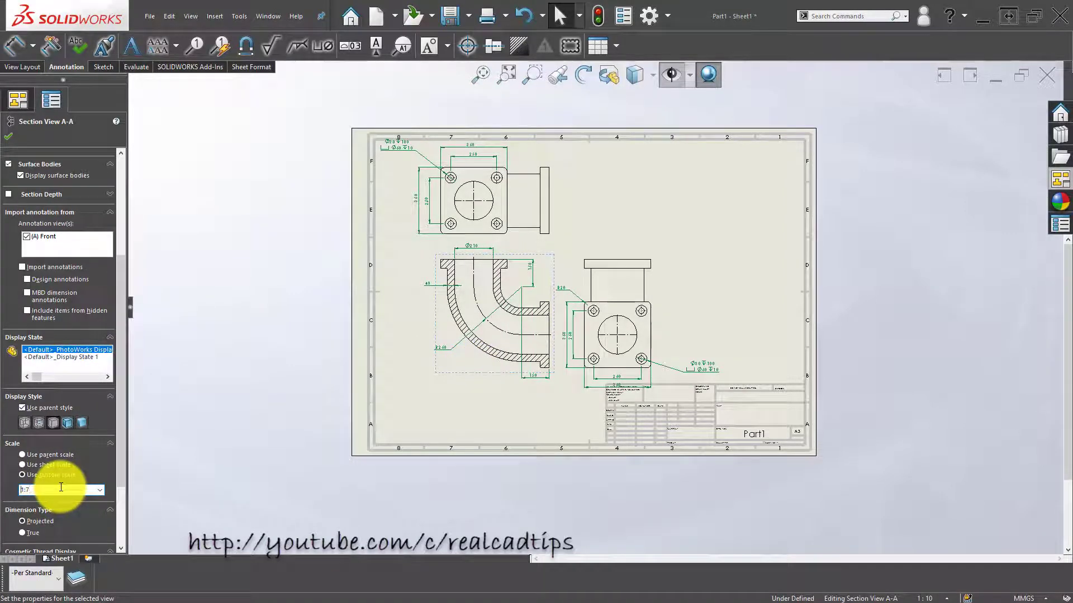
click(16, 138)
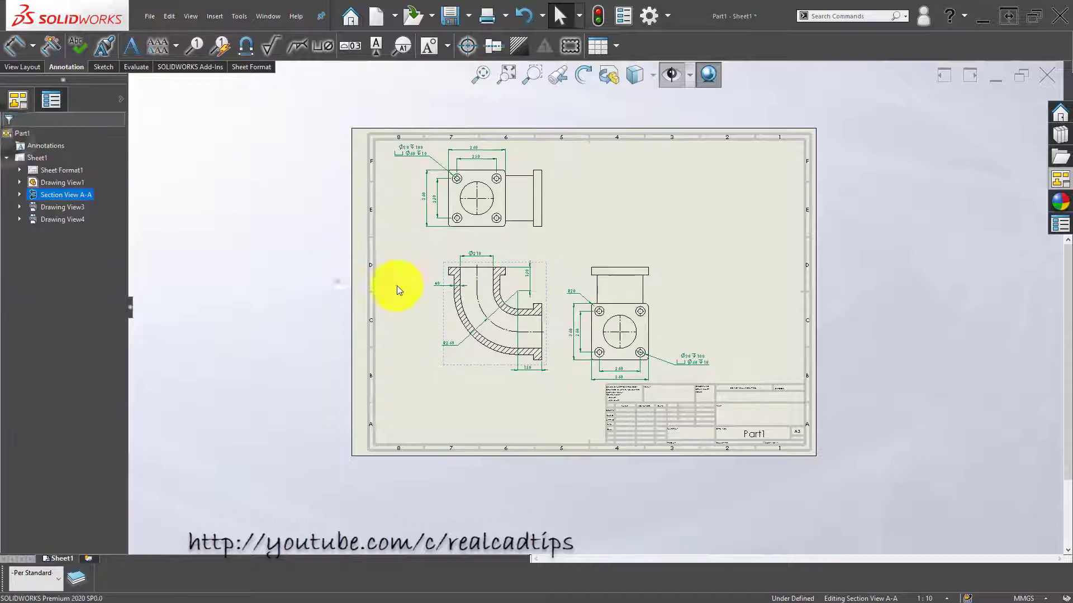
Move the top view and Section View A-A closer together, keeping the aligned side view clear of the title block.
scroll(541, 288, down, 2)
drag(467, 210, 477, 229)
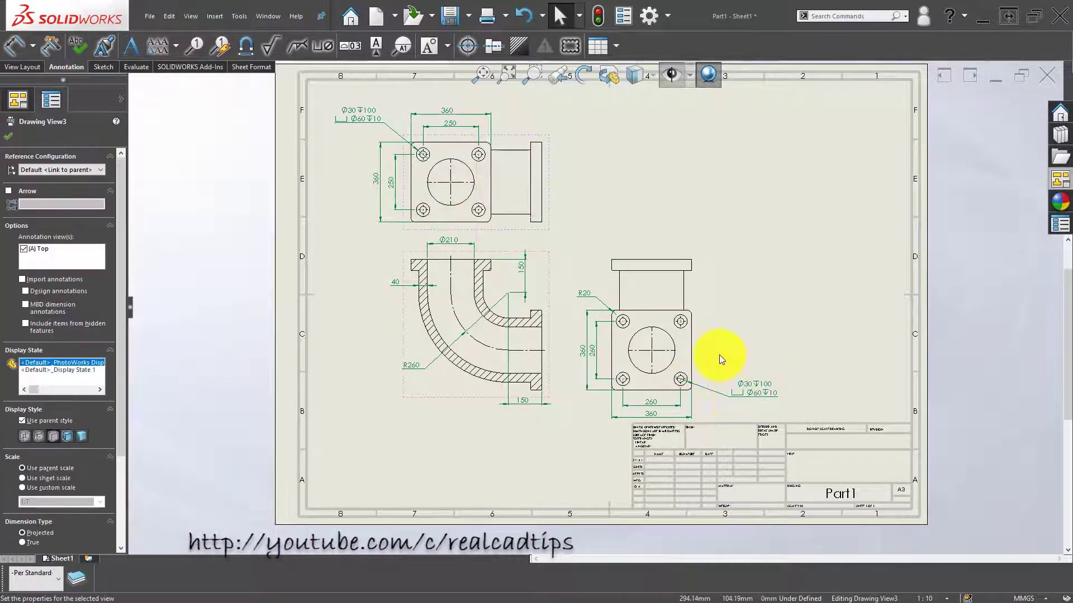
scroll(632, 333, down, 2)
mouse_move(453, 219)
mouse_down()
mouse_move(443, 210)
mouse_move(454, 227)
mouse_up()
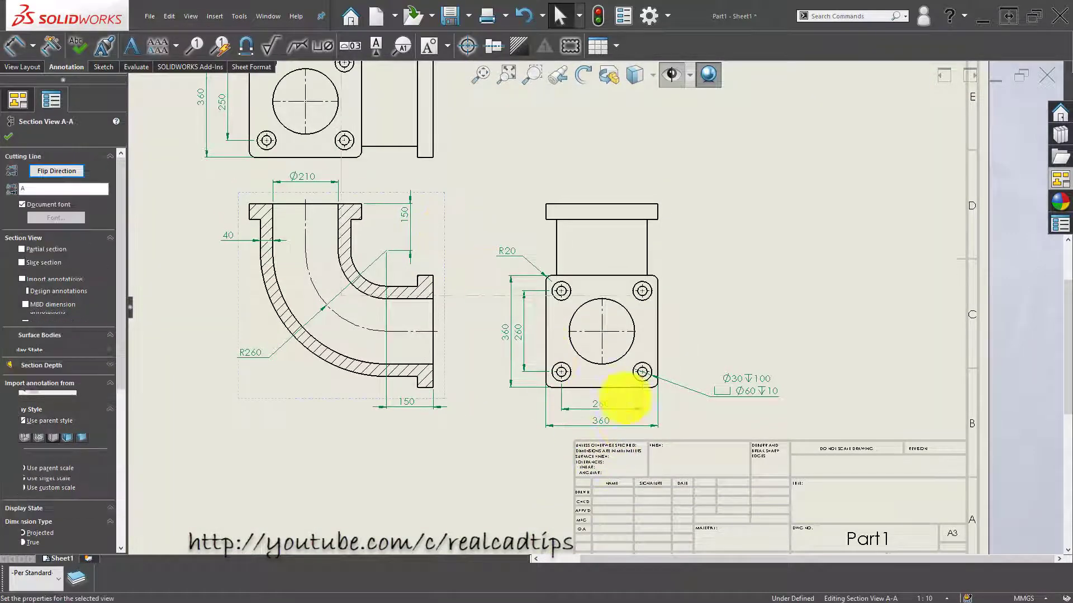
key(f)
click(541, 417)
Project an isometric view from Section View A-A and place it in the sheet's upper-right area.
middle_drag(572, 255, 520, 318)
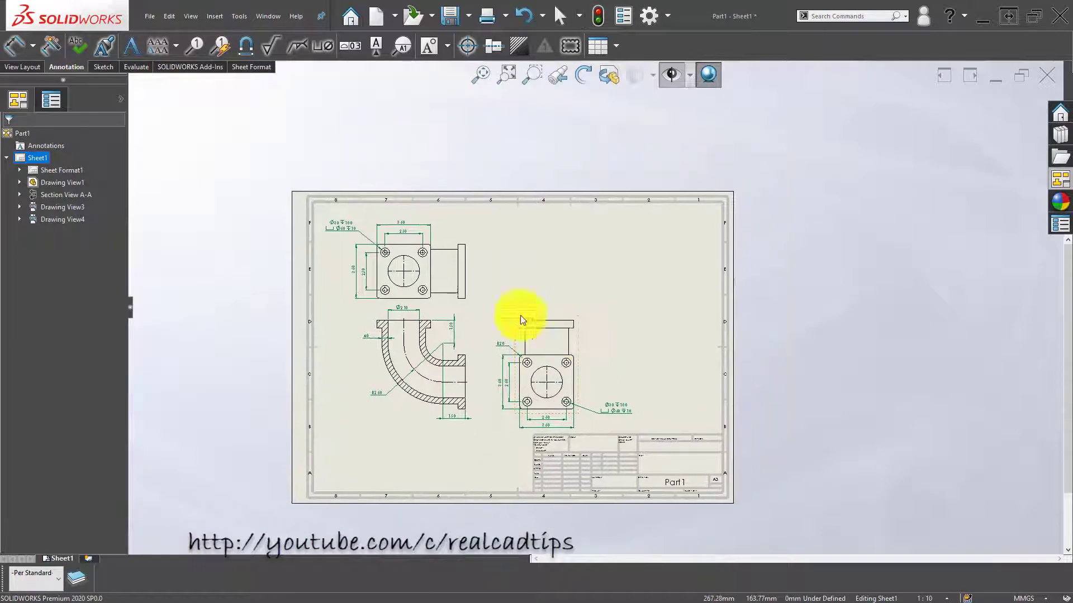
click(25, 66)
click(64, 46)
click(419, 366)
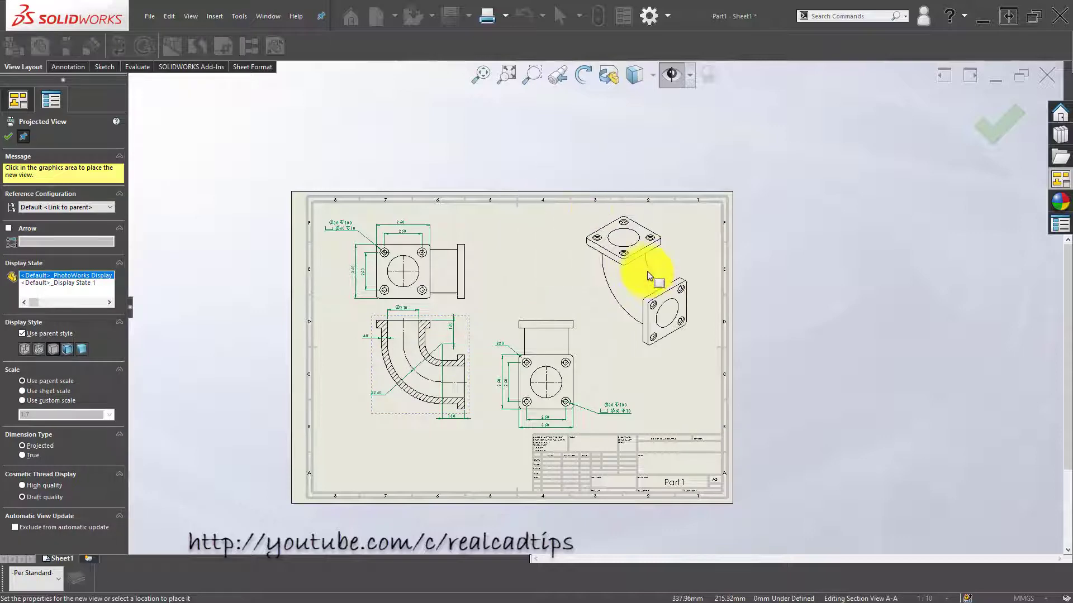
click(645, 276)
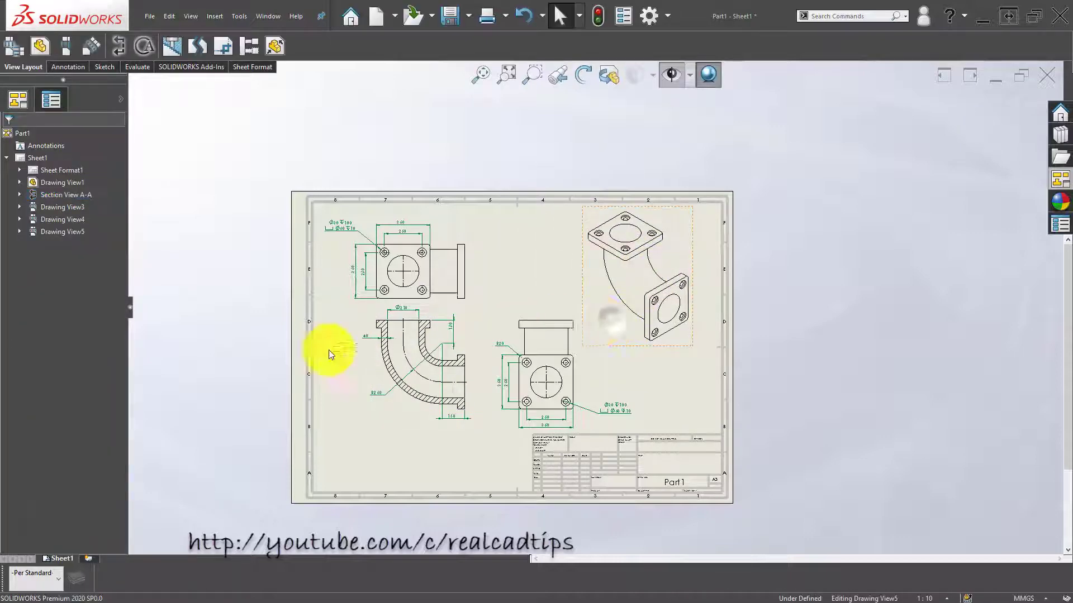
Set the isometric view's display style to Shaded With Edges.
click(65, 309)
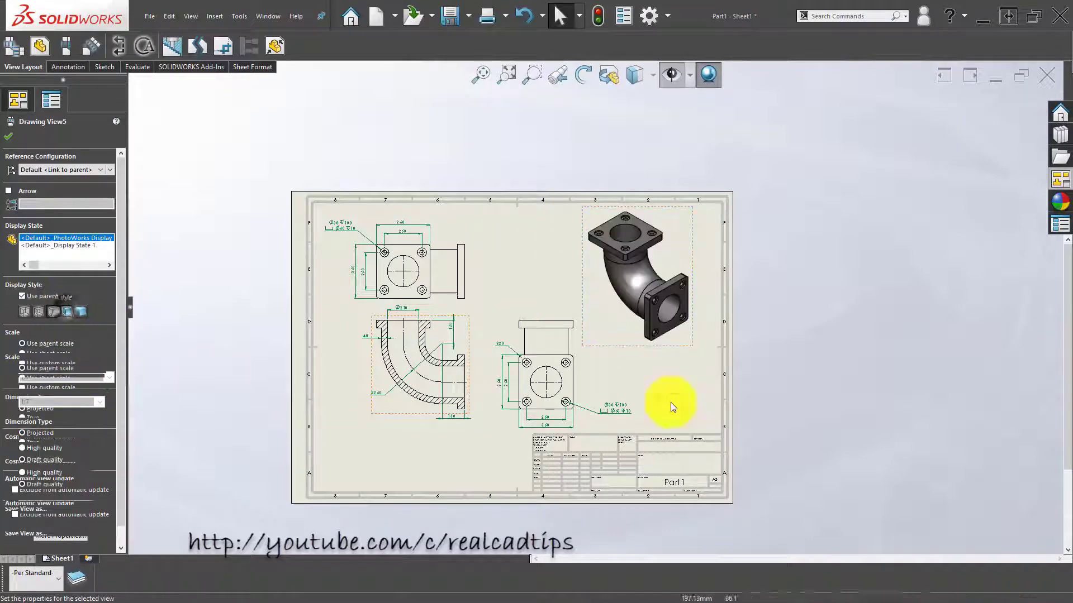
click(846, 347)
mouse_move(563, 409)
middle_down()
mouse_move(609, 372)
mouse_move(565, 446)
mouse_move(590, 465)
middle_up()
scroll(486, 380, up, 3)
scroll(562, 420, up, 1)
scroll(563, 423, up, 1)
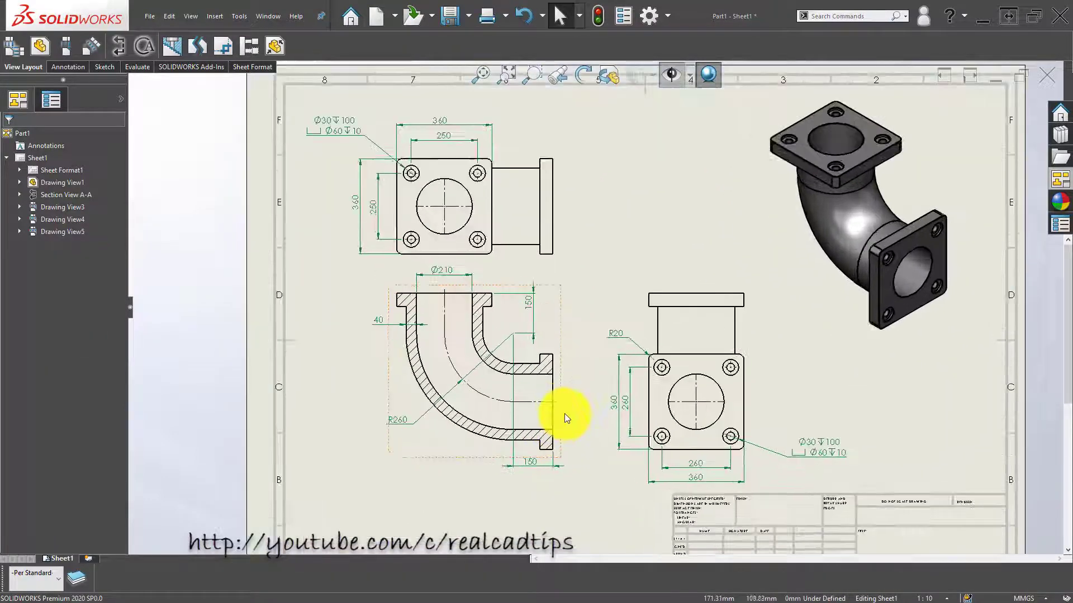